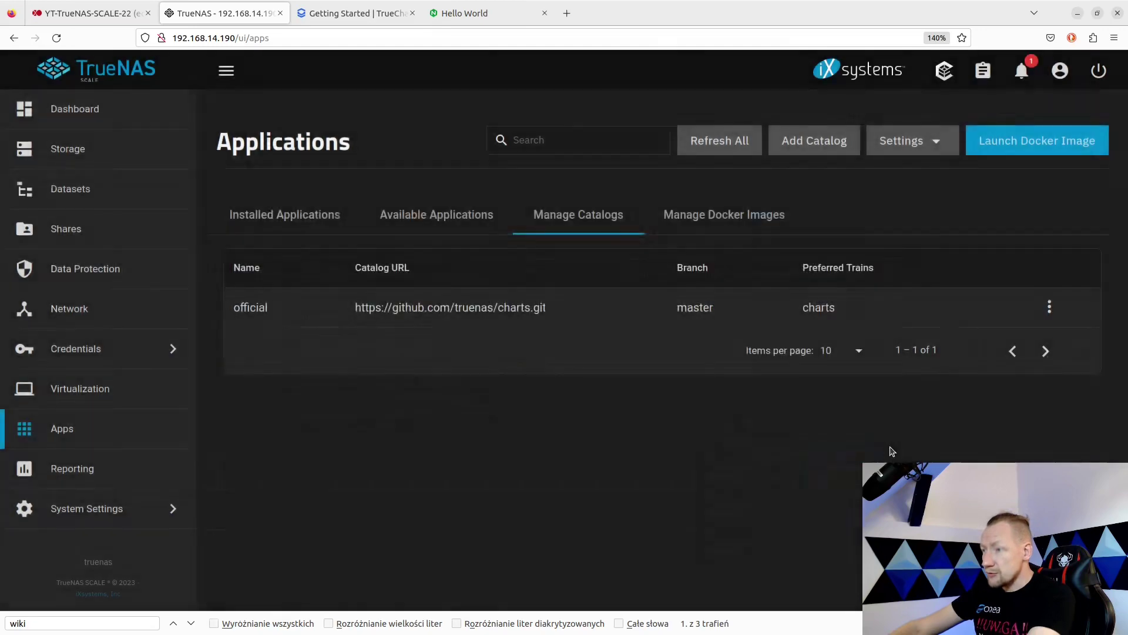
left_click(365, 10)
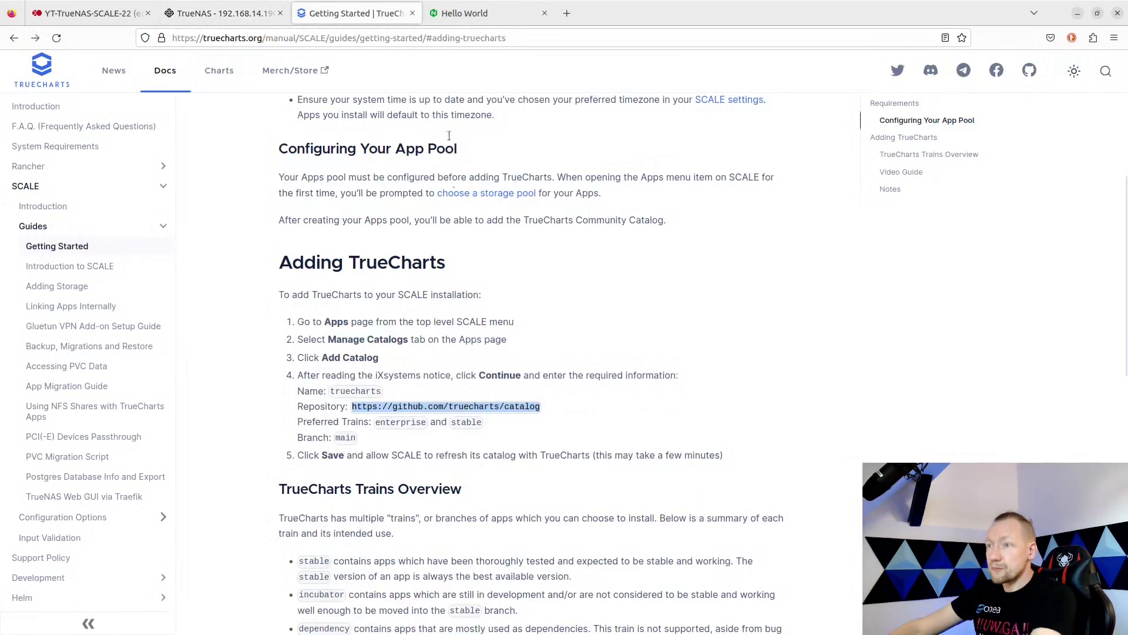
left_click(352, 405)
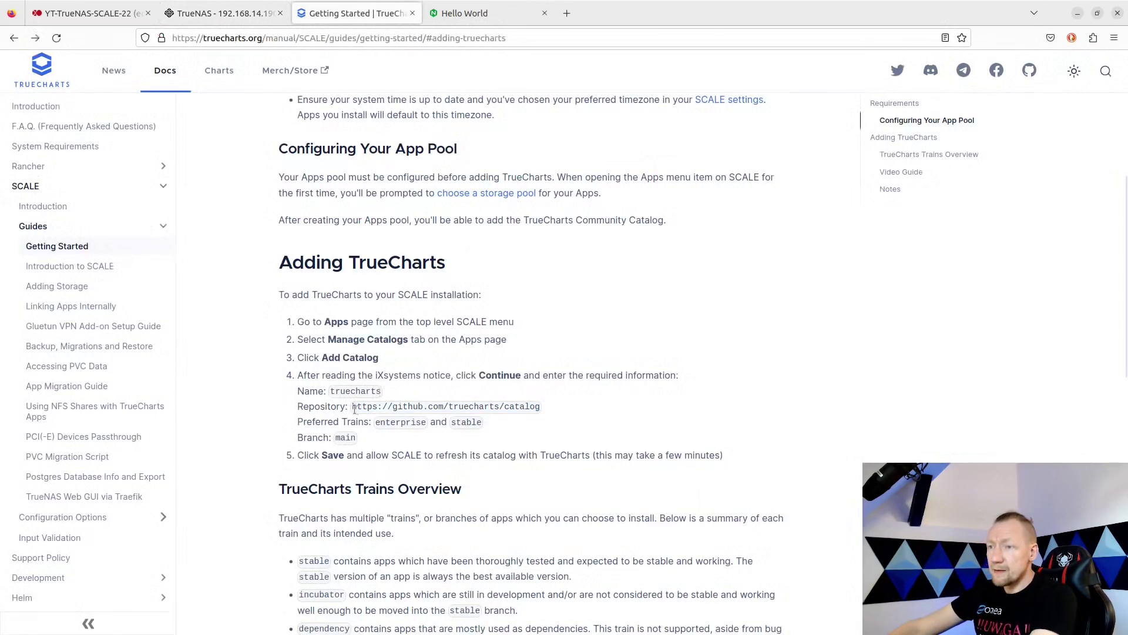
left_click_drag(353, 407, 541, 413)
key("ctrl+c")
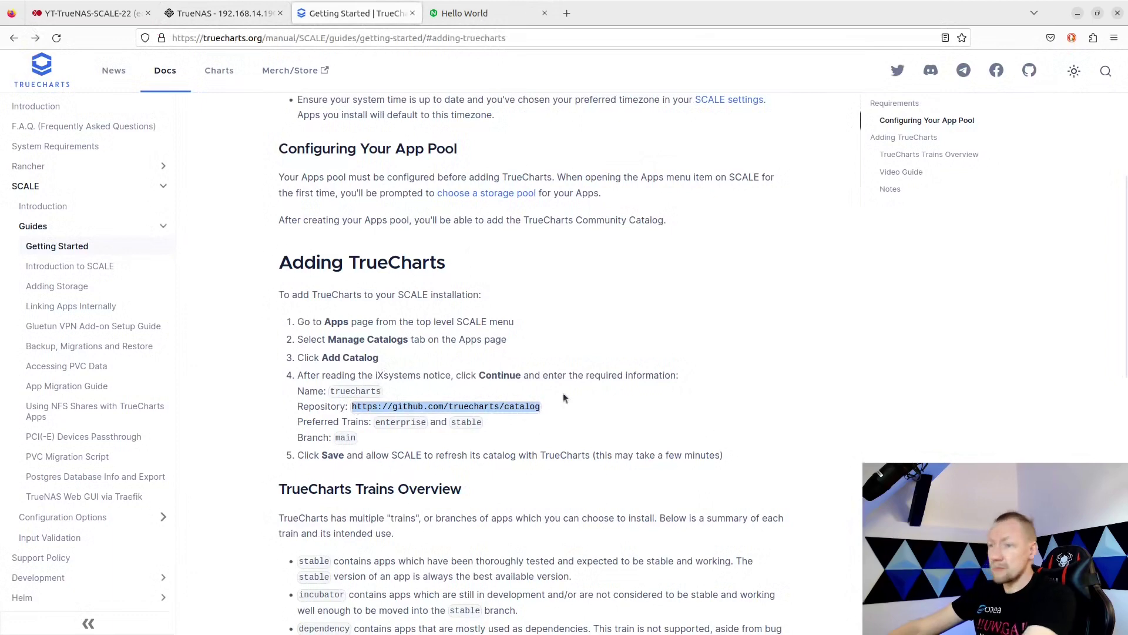
left_click(221, 13)
left_click(788, 325)
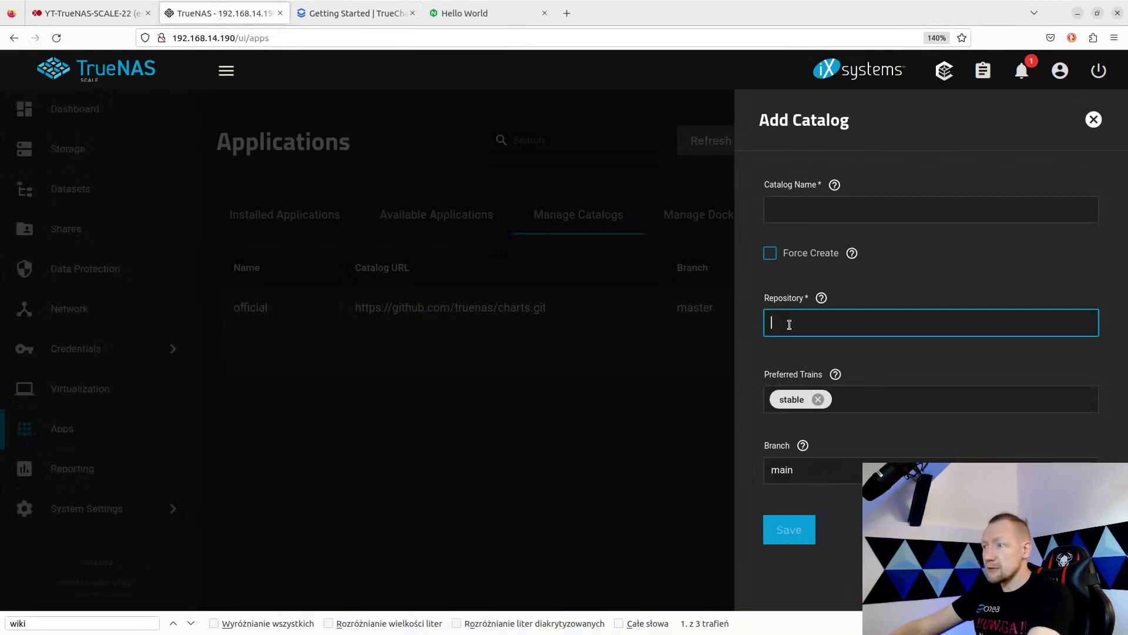
key("ctrl+v")
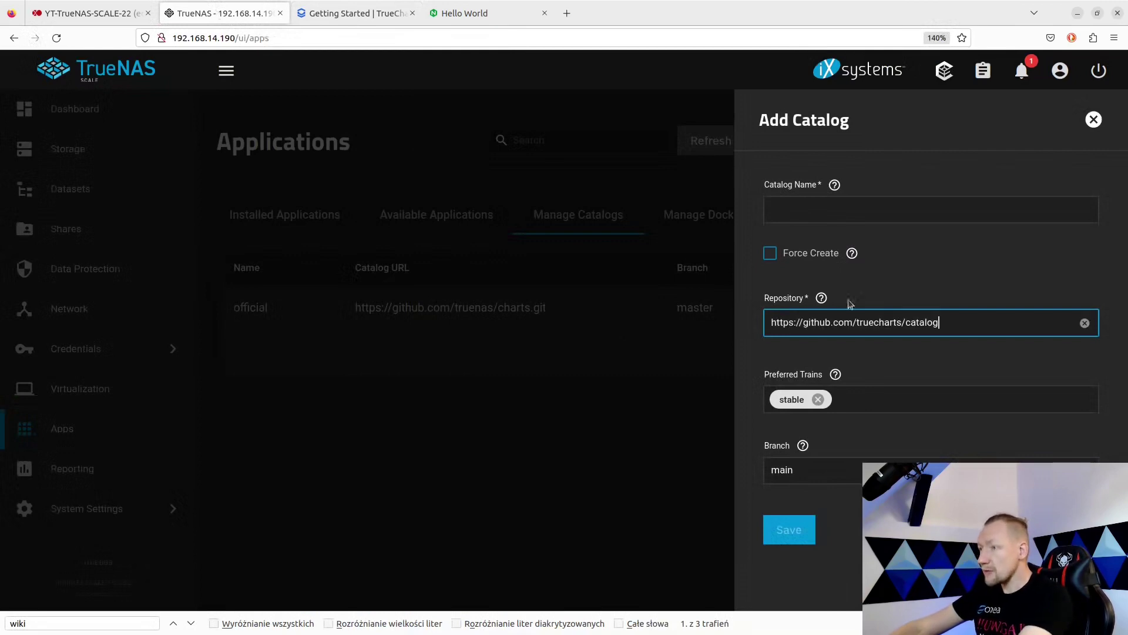
Step: Name the new catalog truechart and save it
left_click(808, 206)
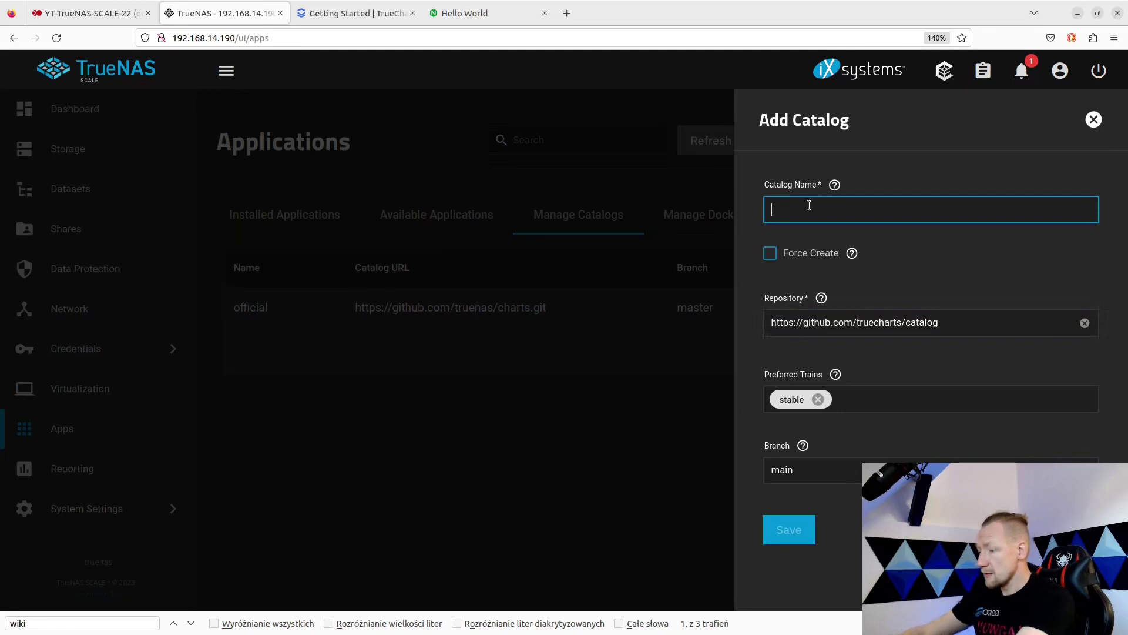
type("tr")
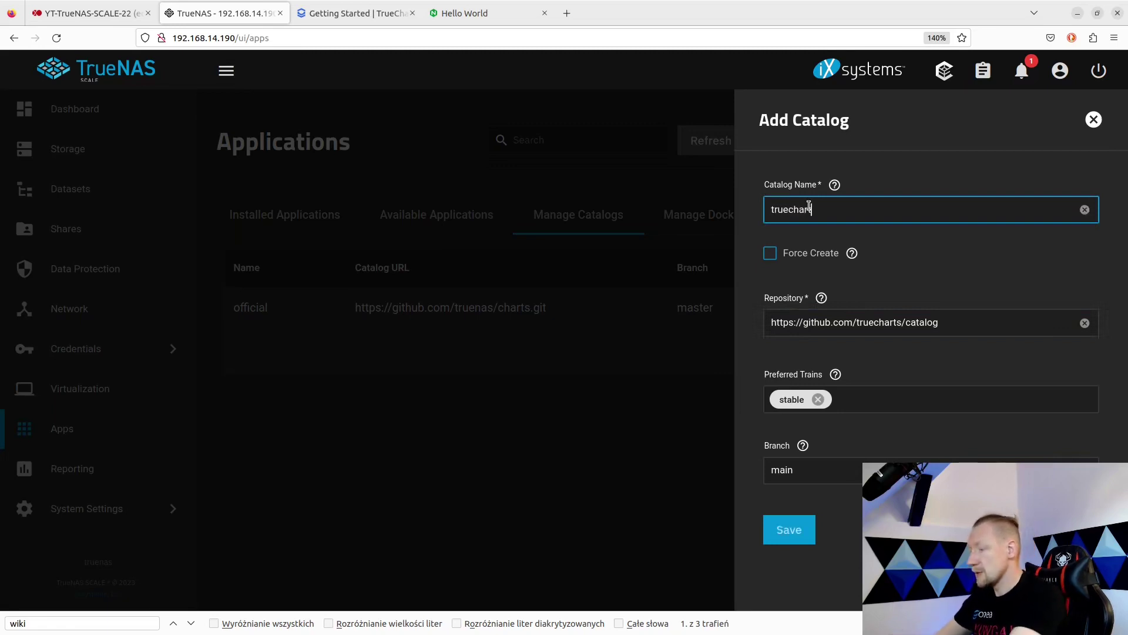
type("uechart")
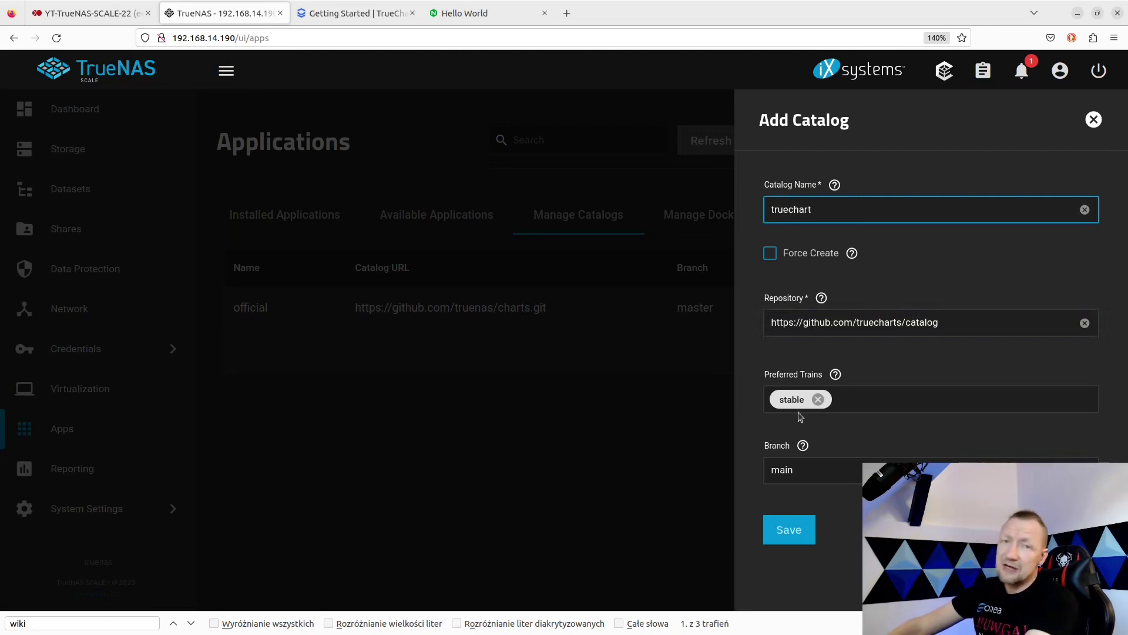
left_click(797, 538)
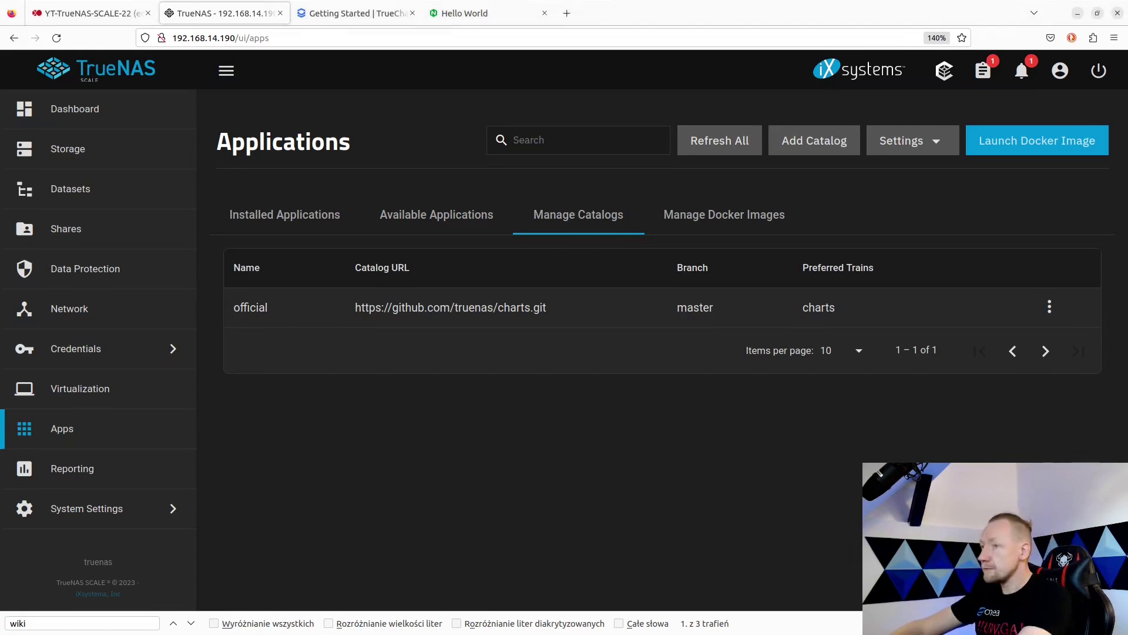
Step: Switch to the terminal to check the system load and running processes in htop, and return to the browser
key("alt+Tab")
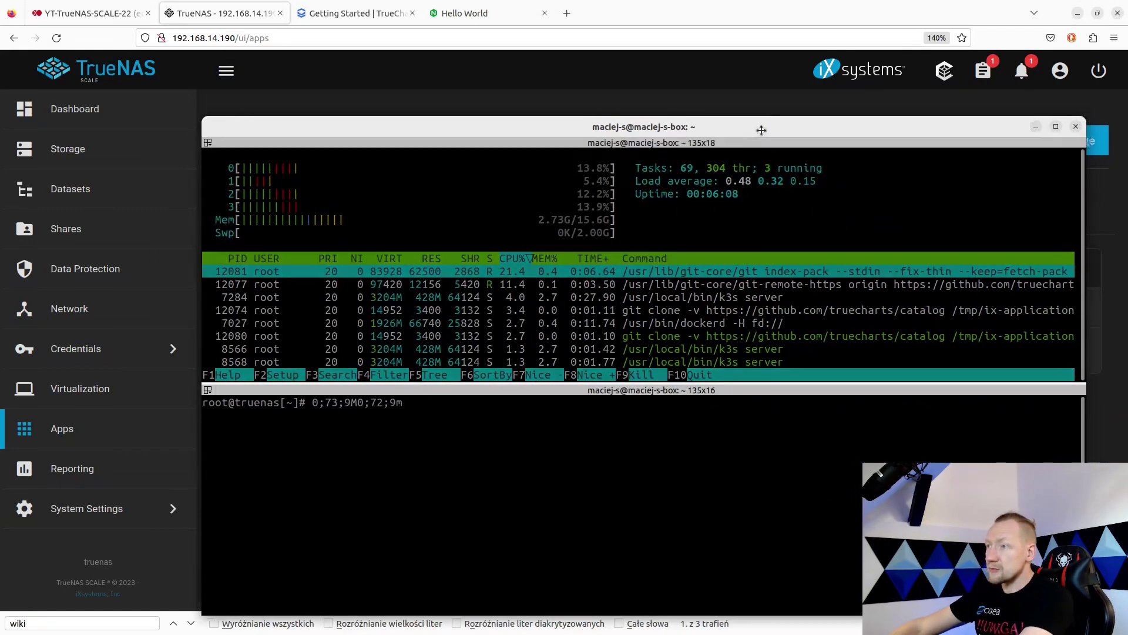
left_click_drag(774, 119, 739, 118)
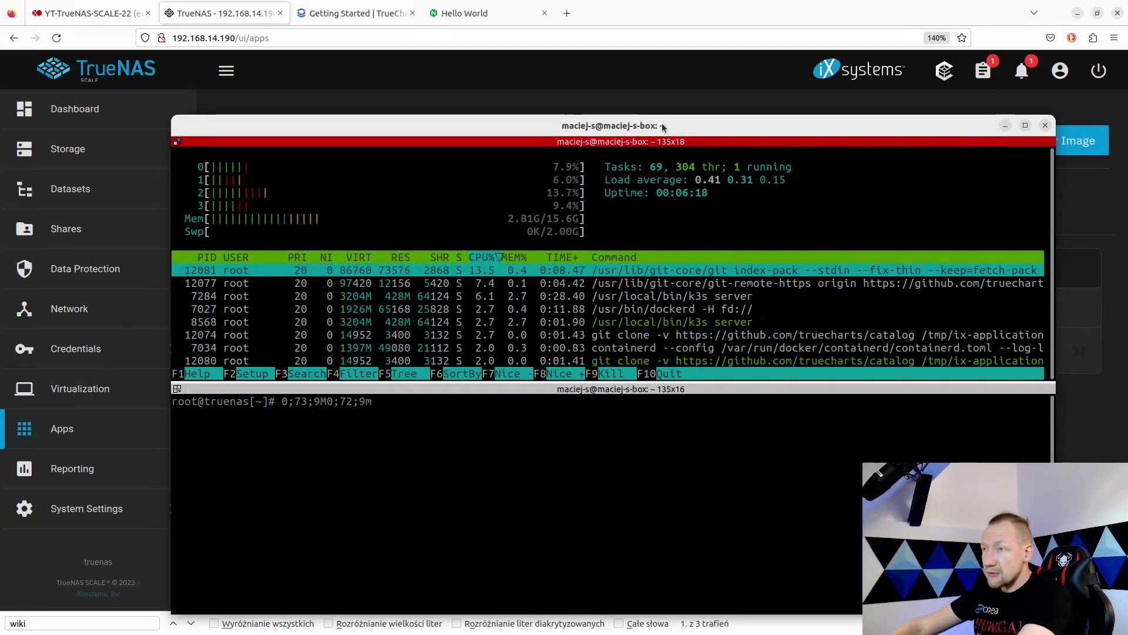
key("alt+Tab")
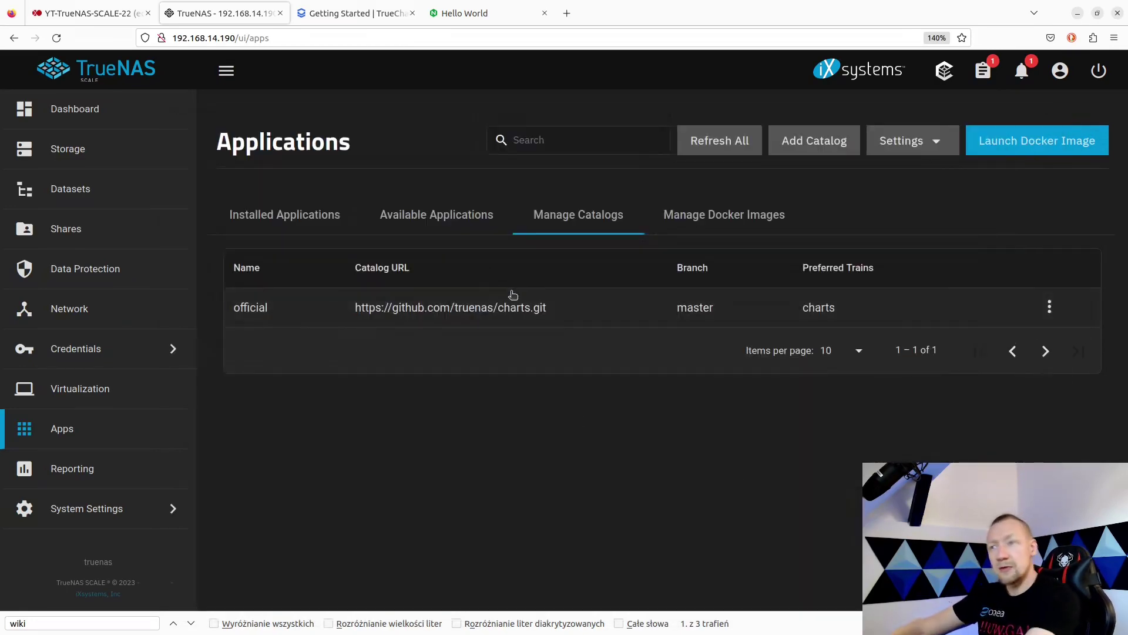
Step: Find netdata among the available applications and open its installation form
left_click(435, 214)
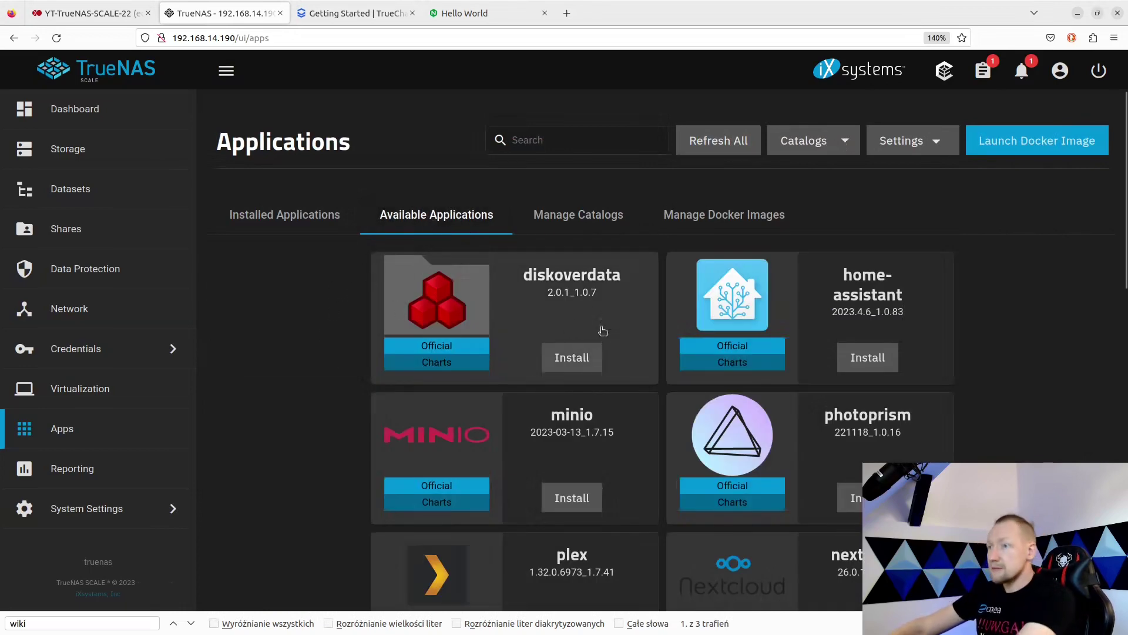
scroll(627, 396, "down", 4)
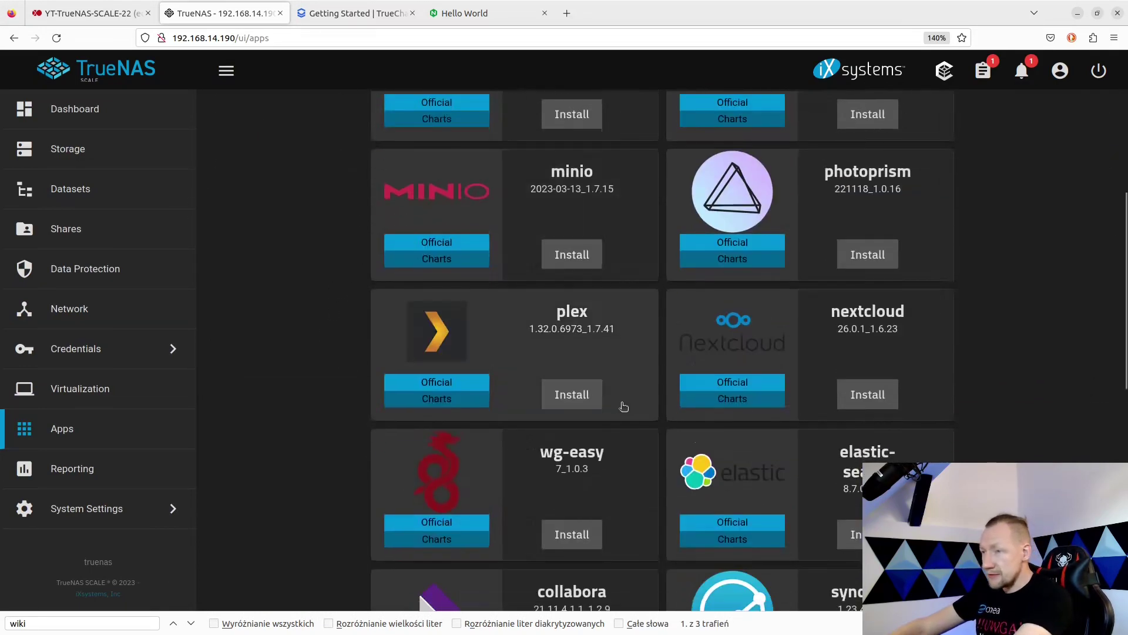
scroll(587, 394, "down", 10)
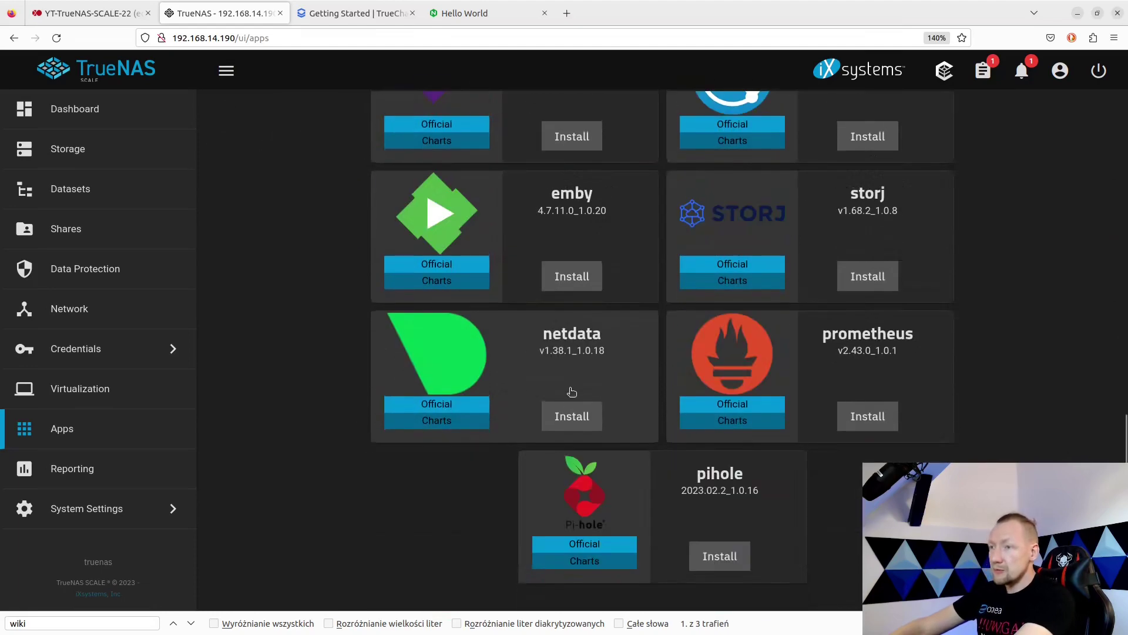
left_click(573, 426)
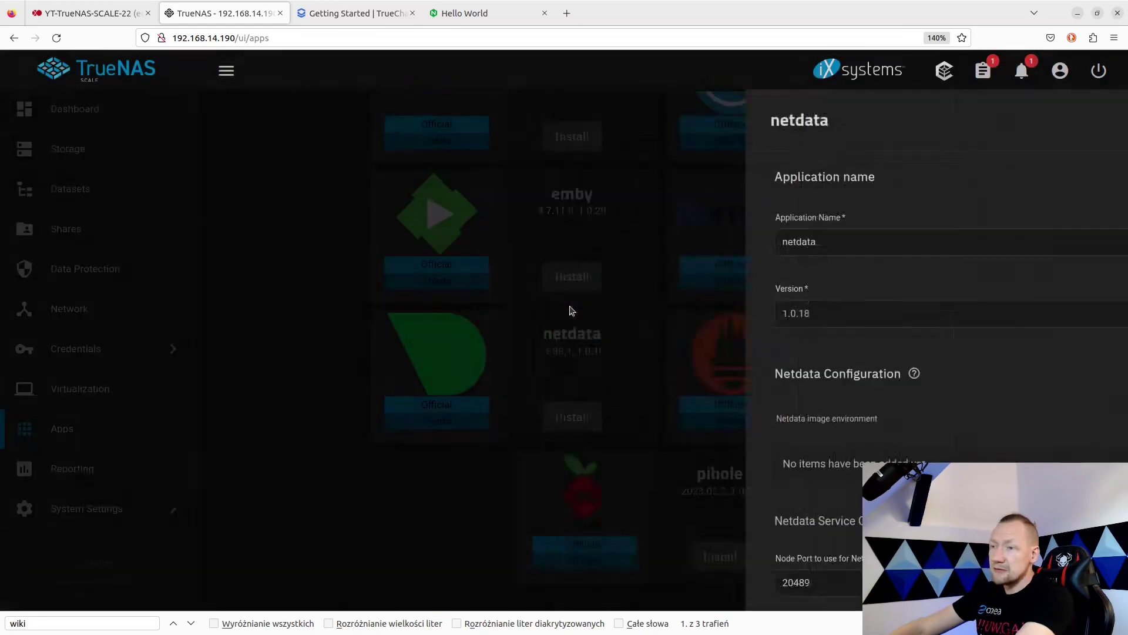
Step: Review the netdata port, storage, DNS and resource settings, and install the application with its default values
scroll(536, 330, "down", 4)
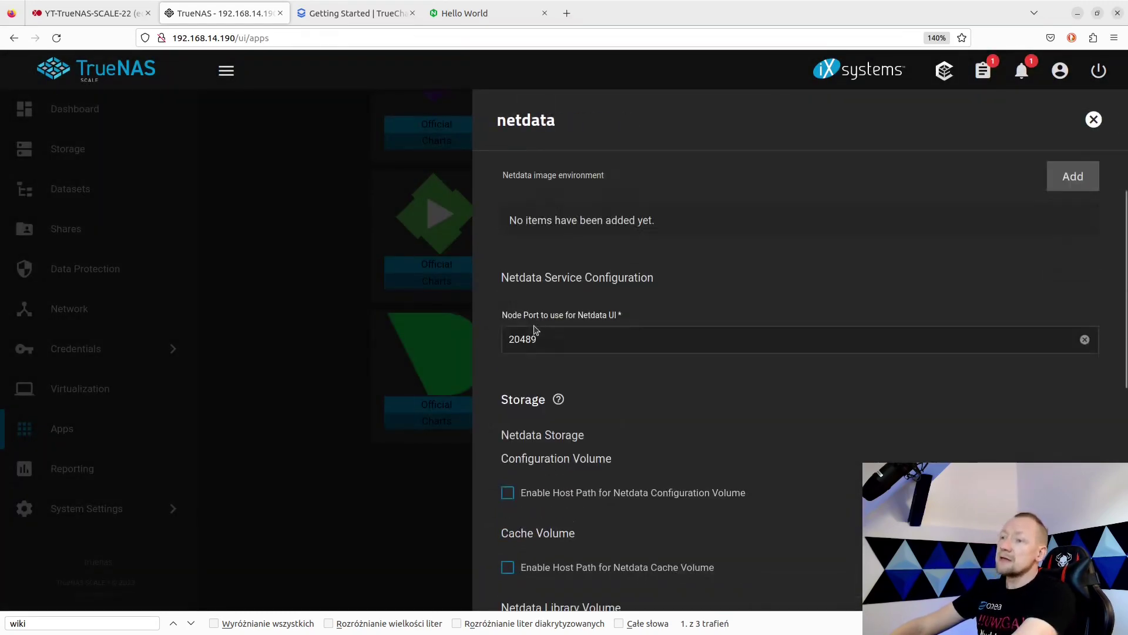
scroll(536, 330, "down", 6)
scroll(528, 330, "up", 4)
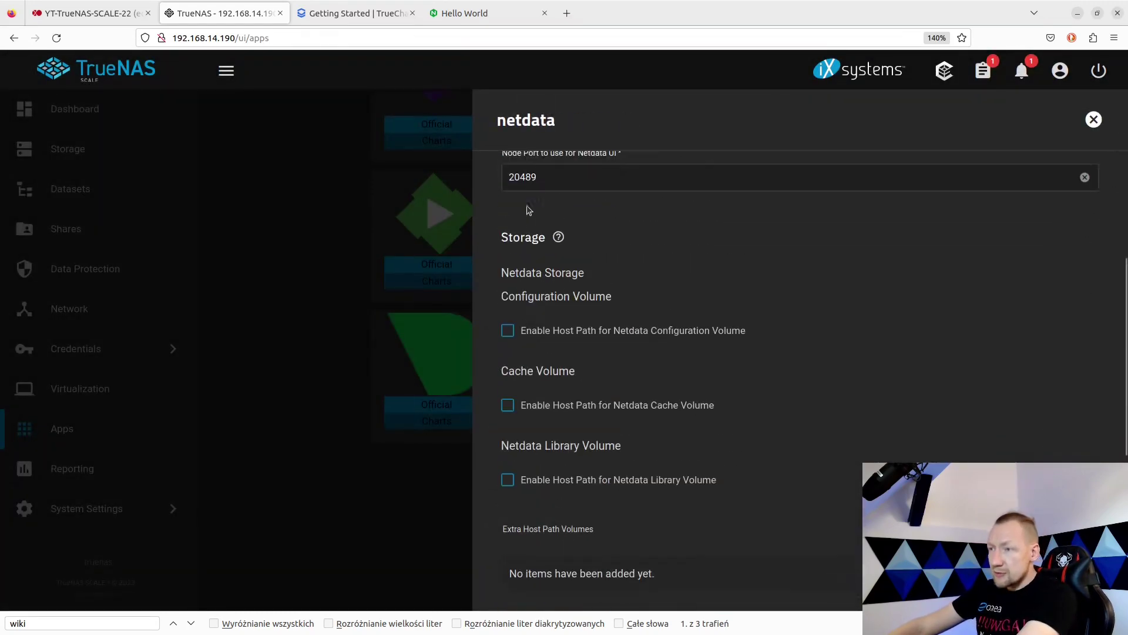
scroll(546, 222, "up", 1)
double_click(543, 254)
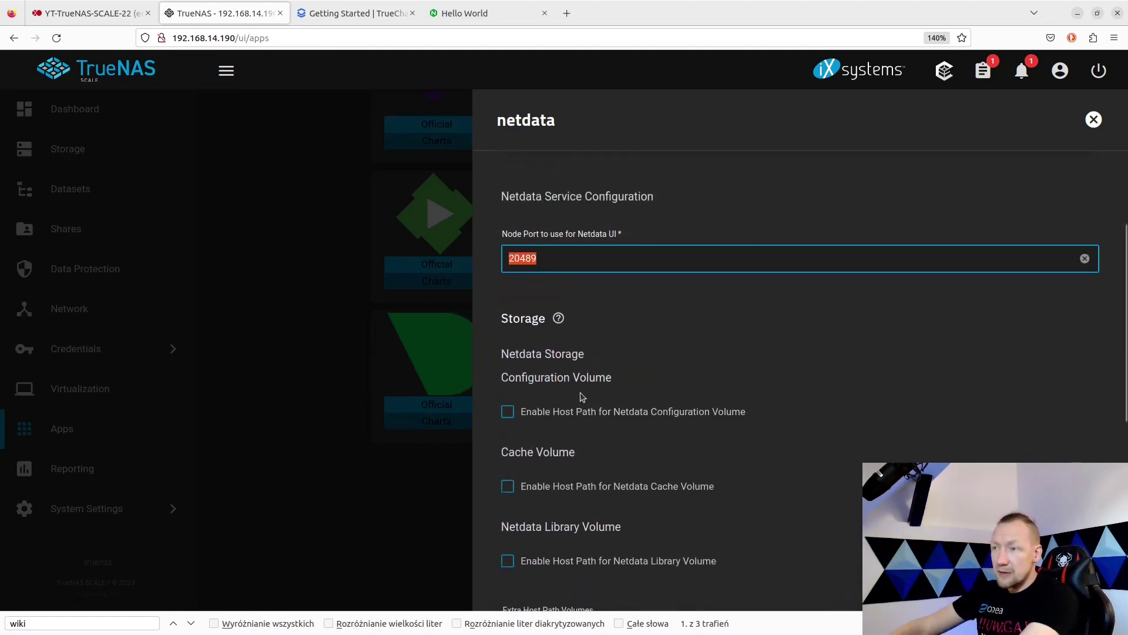
scroll(583, 379, "down", 6)
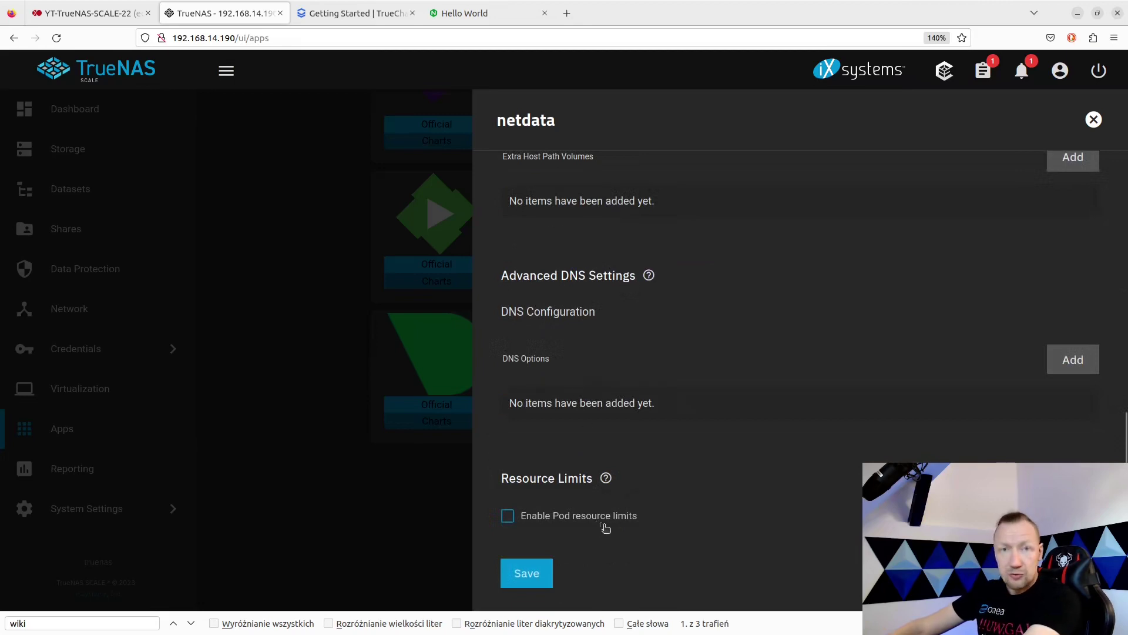
left_click(527, 572)
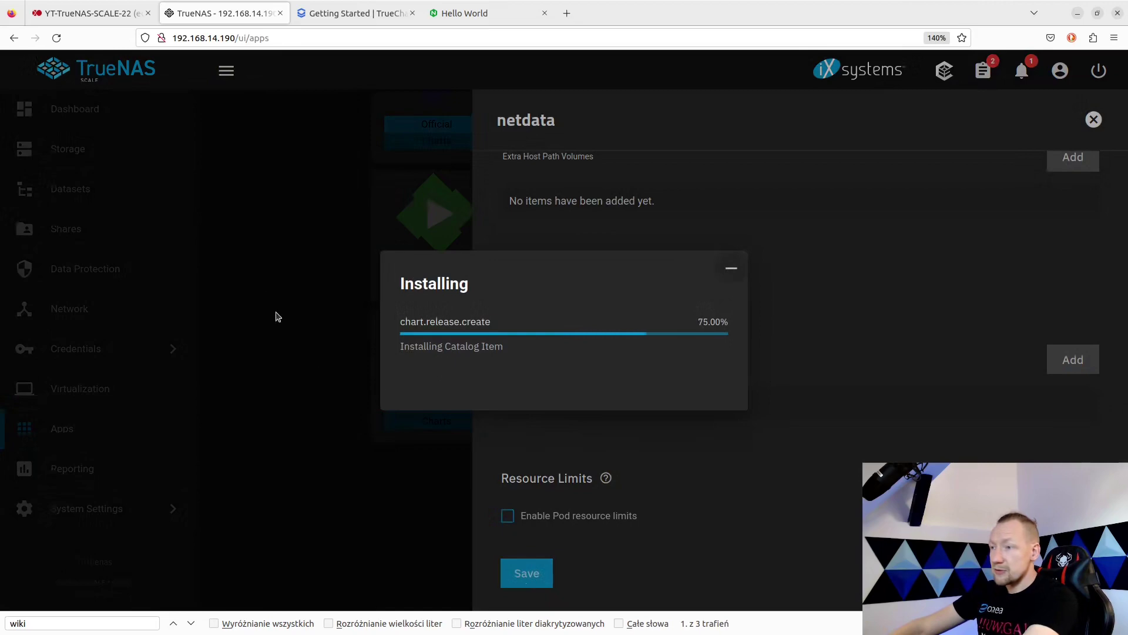
Step: Check the processor load in the terminal during the installation, and show the list of installed applications
left_click_drag(1125, 499, 346, 110)
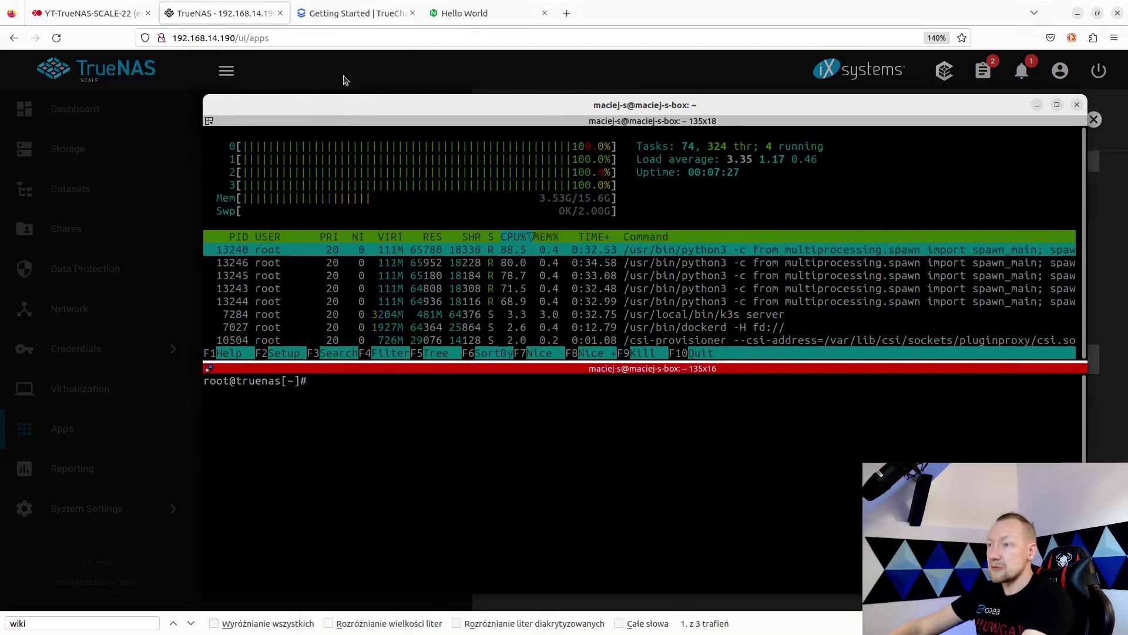
left_click_drag(333, 108, 1127, 254)
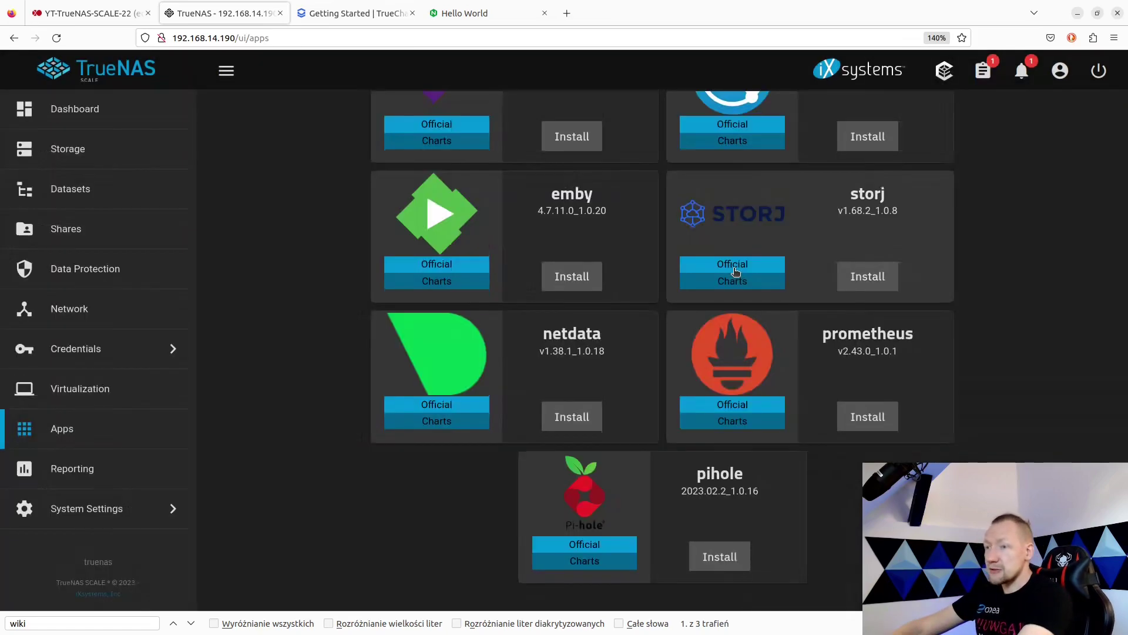
scroll(362, 374, "up", 10)
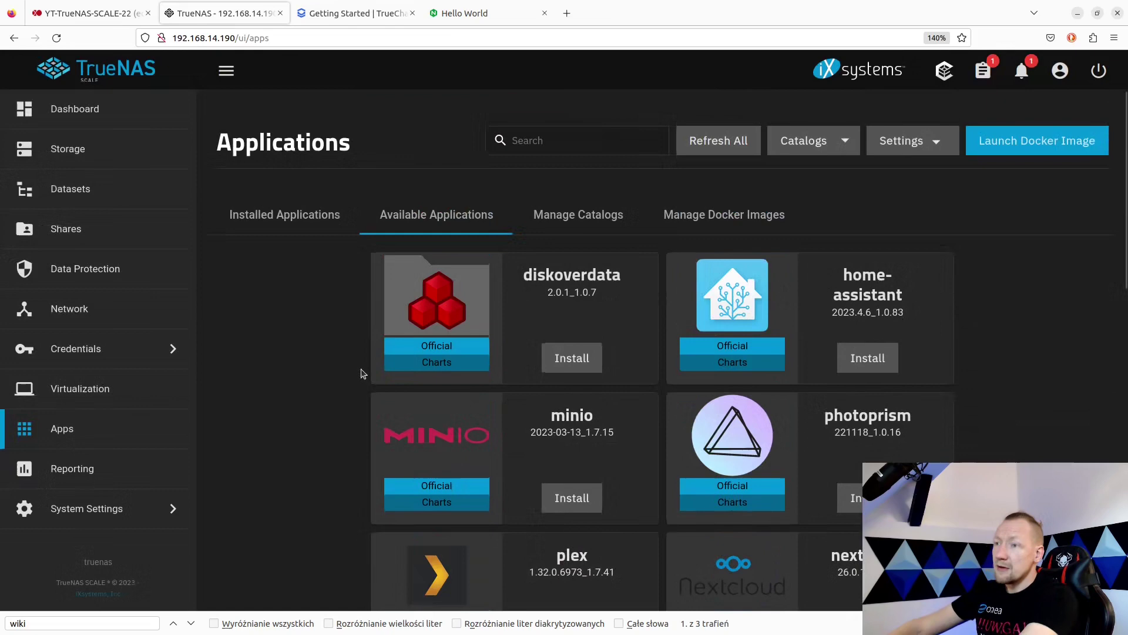
left_click(294, 216)
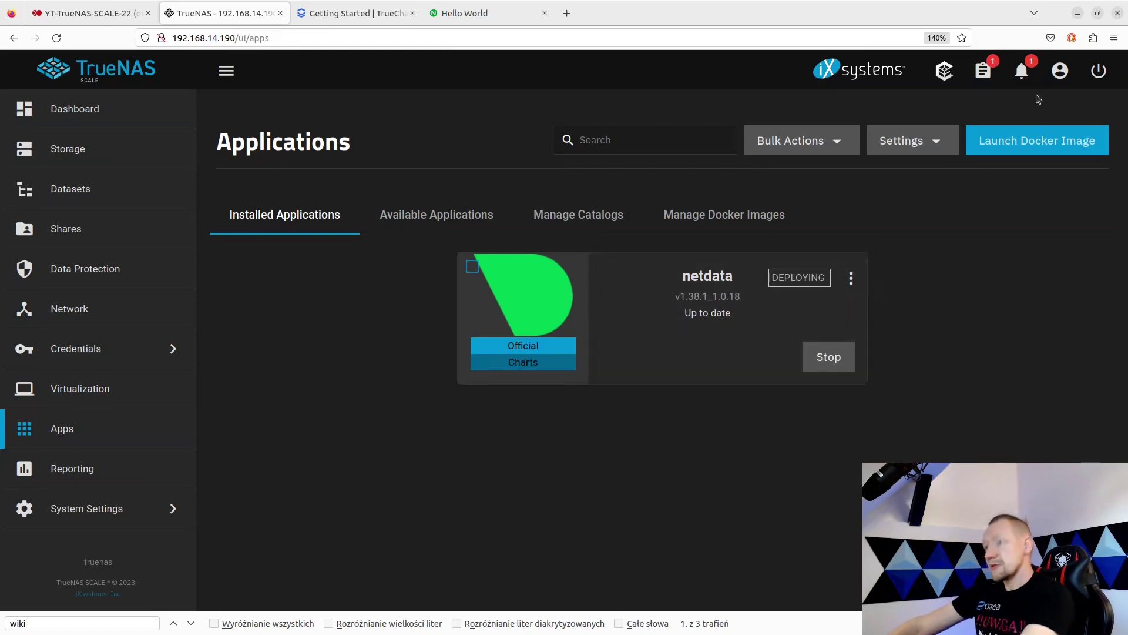
Step: Recheck the system load in the terminal and inspect the progress of the running TrueNAS jobs
left_click_drag(1127, 247, 408, 93)
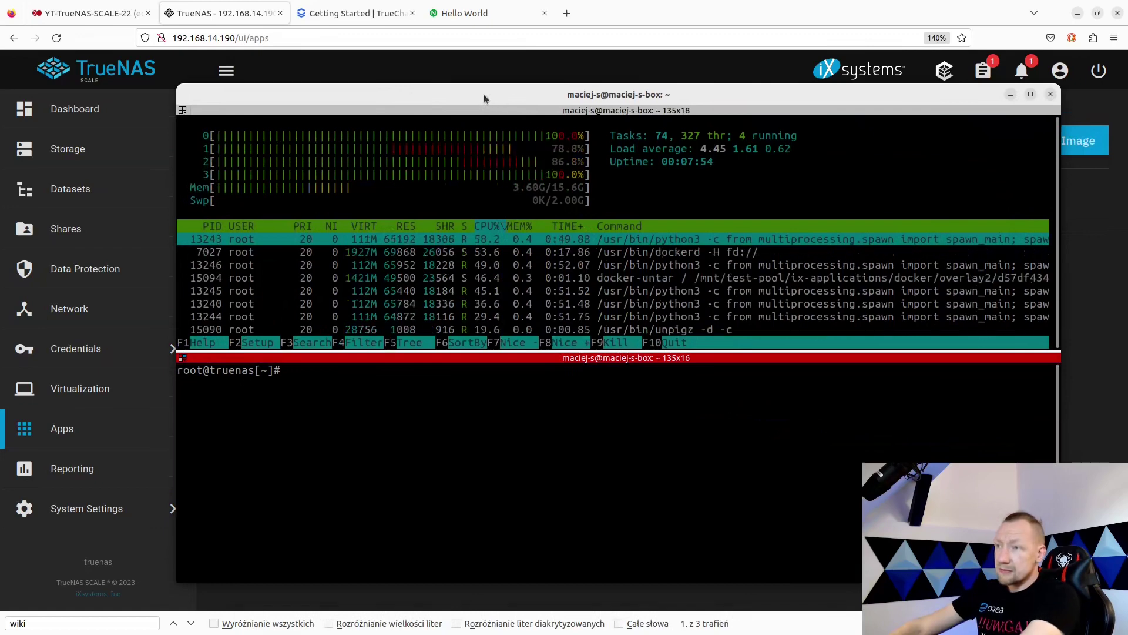
key("super+h")
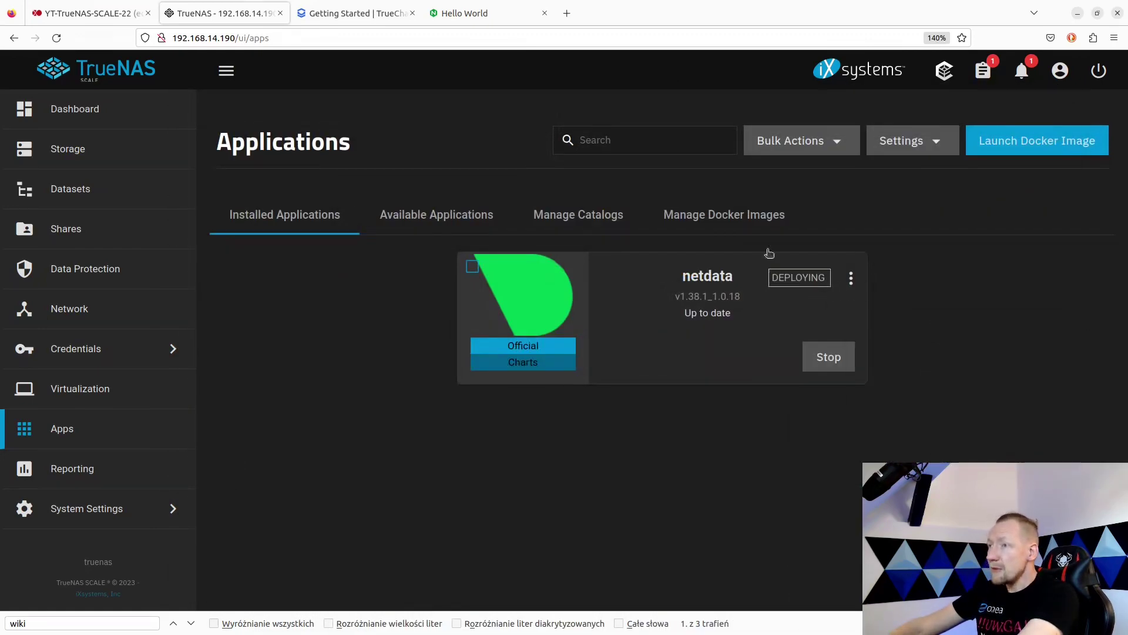
left_click(984, 71)
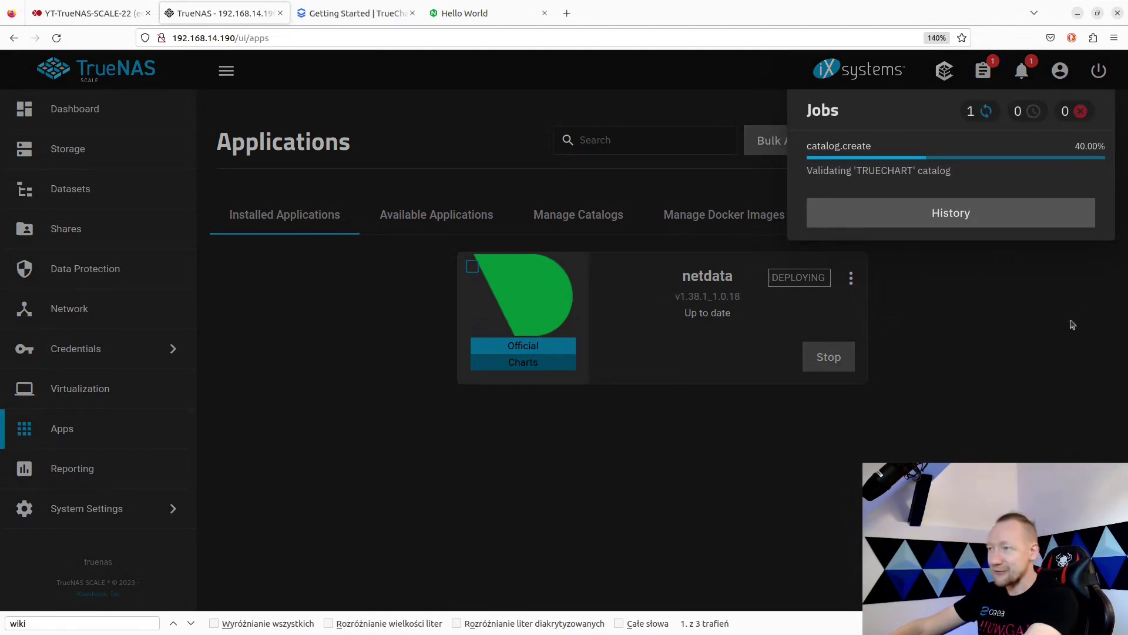
left_click(793, 293)
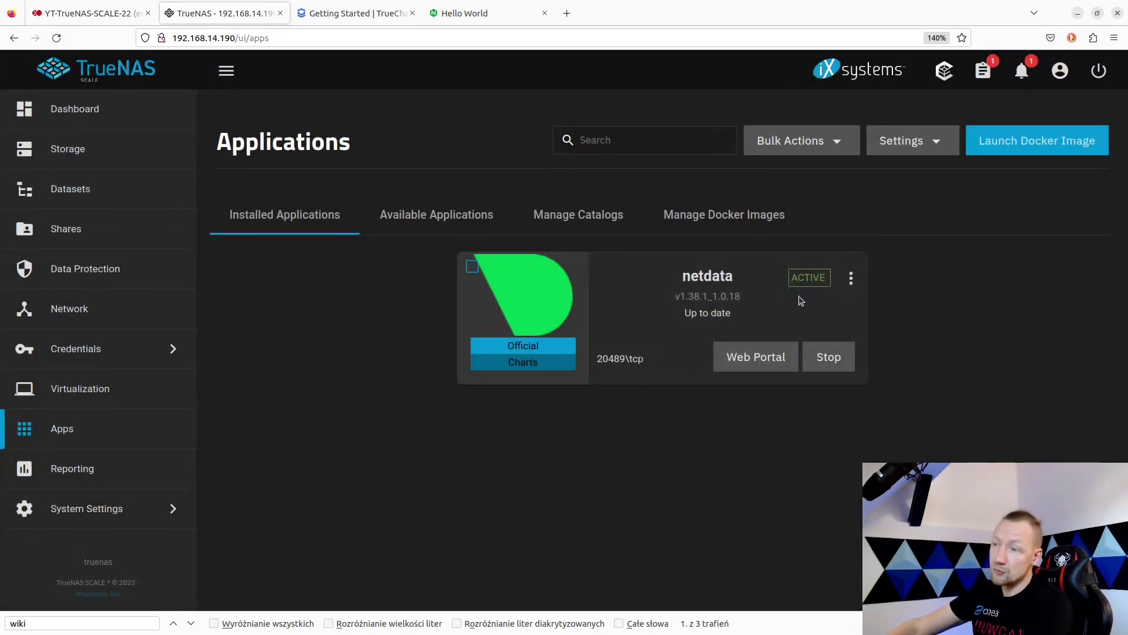
Step: Open netdata's web portal, inspect the port 20489 in its address, and dismiss the Netdata Cloud offer
left_click(748, 359)
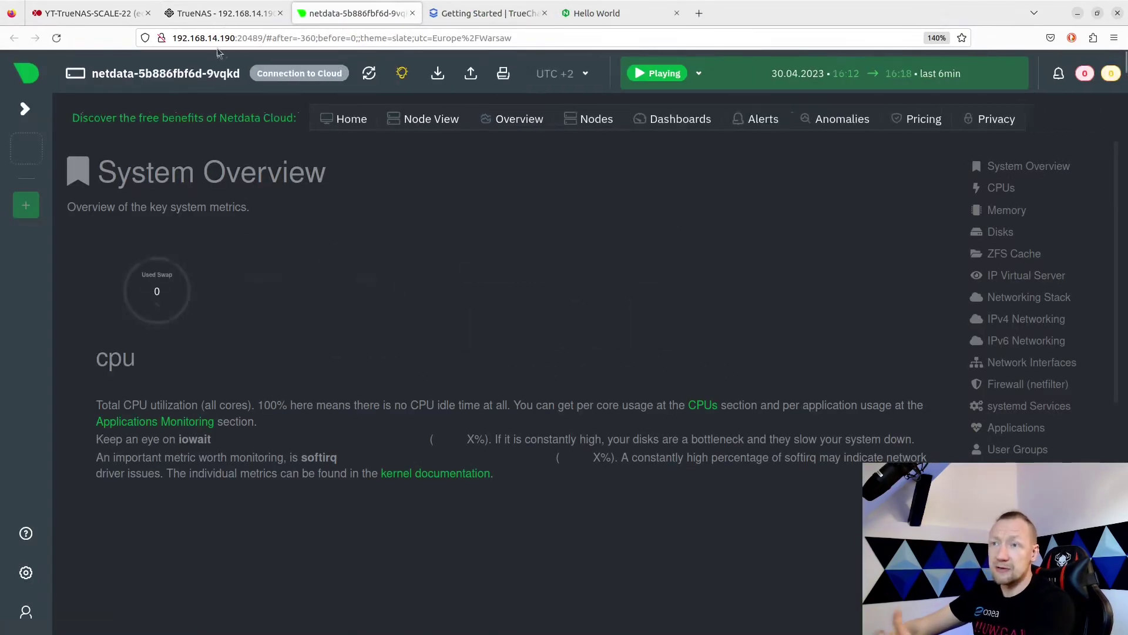
left_click_drag(173, 39, 265, 38)
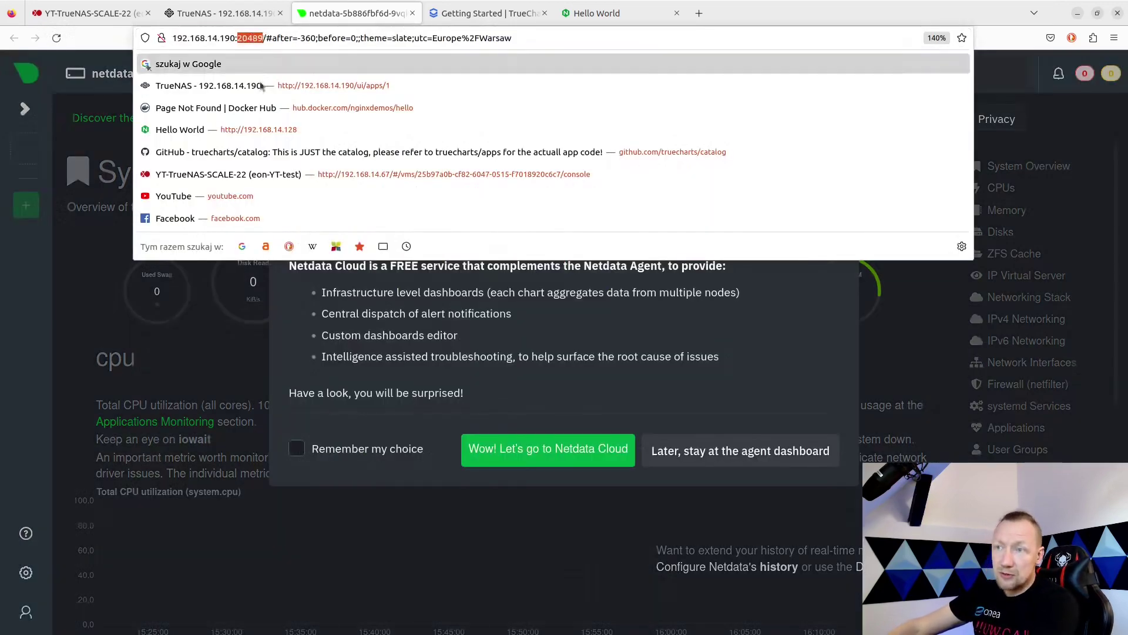
left_click(275, 333)
left_click(943, 186)
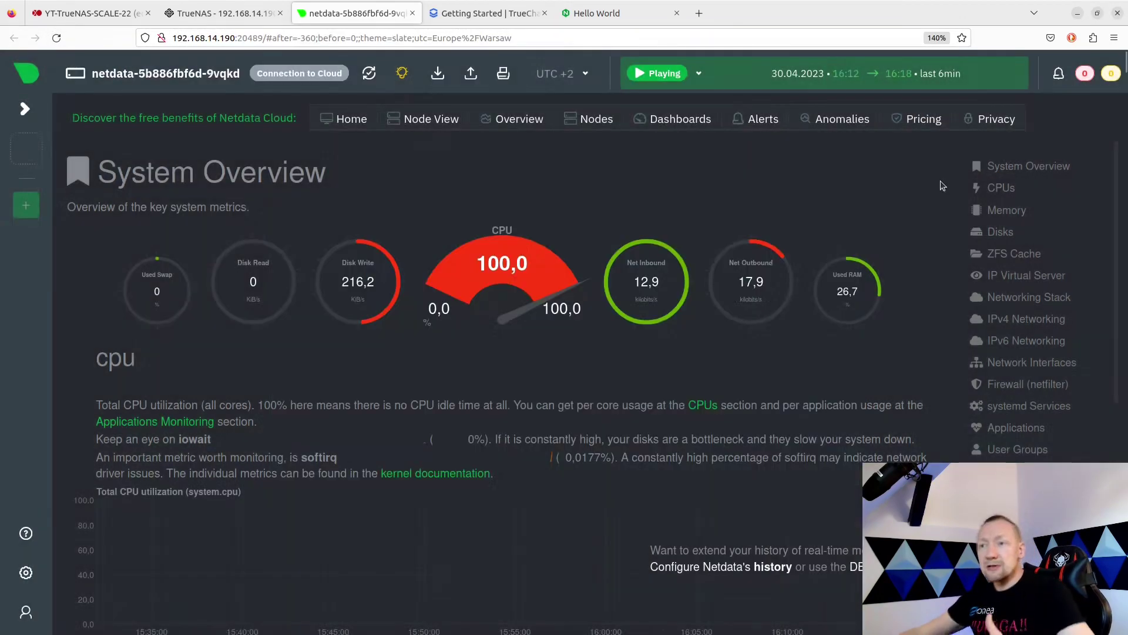
Step: Examine the CPUs, Memory and ZFS Cache sections of the netdata dashboard
left_click(997, 191)
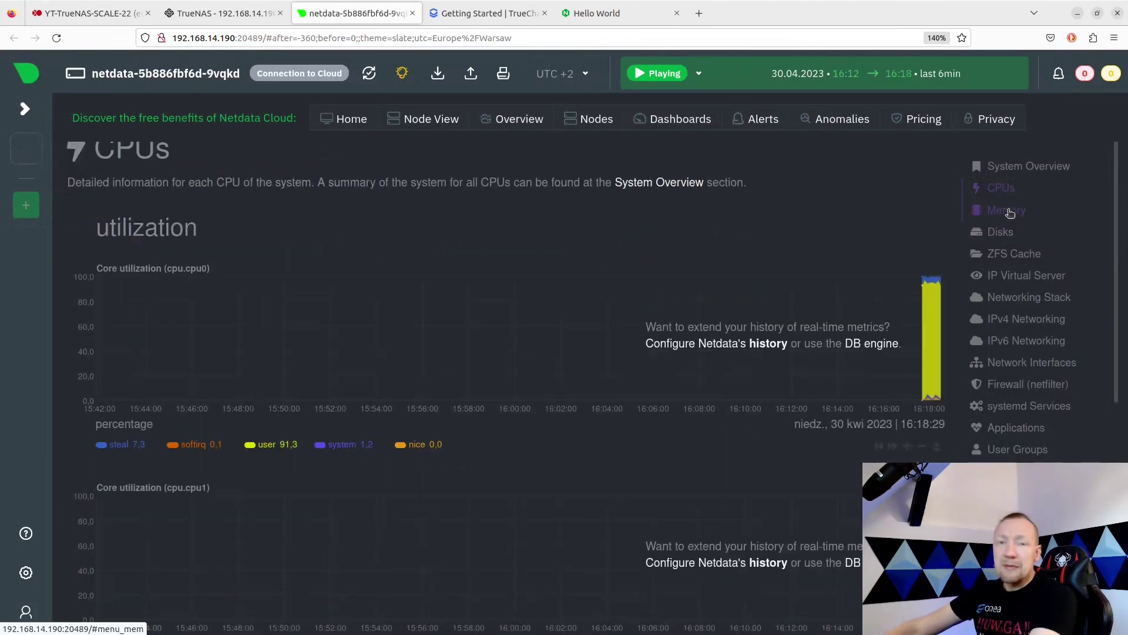
left_click(1008, 212)
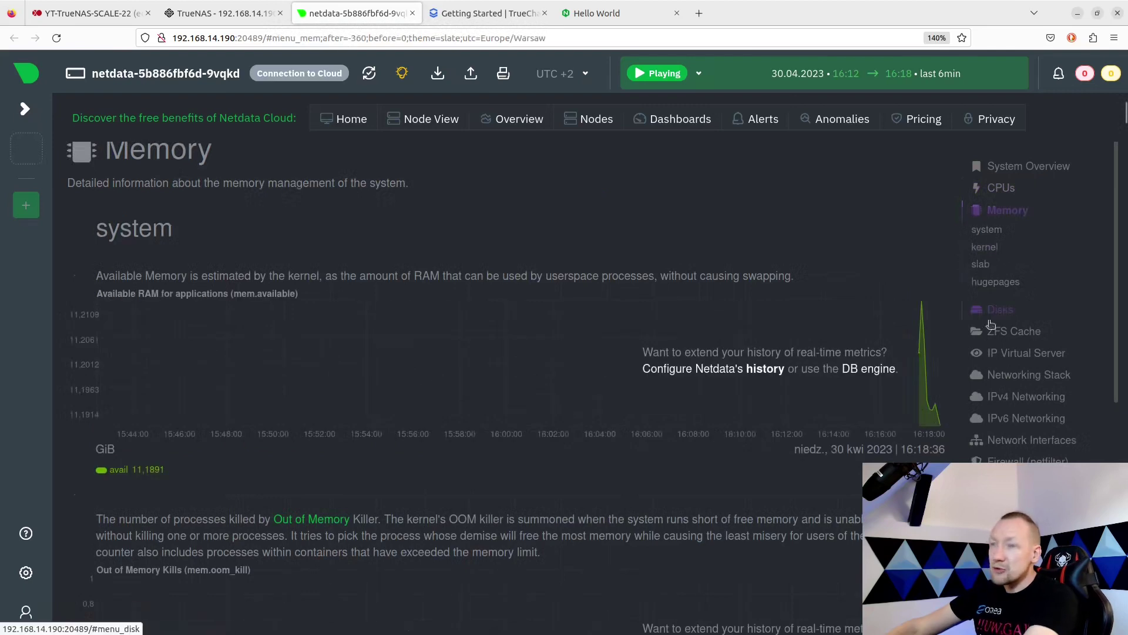
left_click(1010, 331)
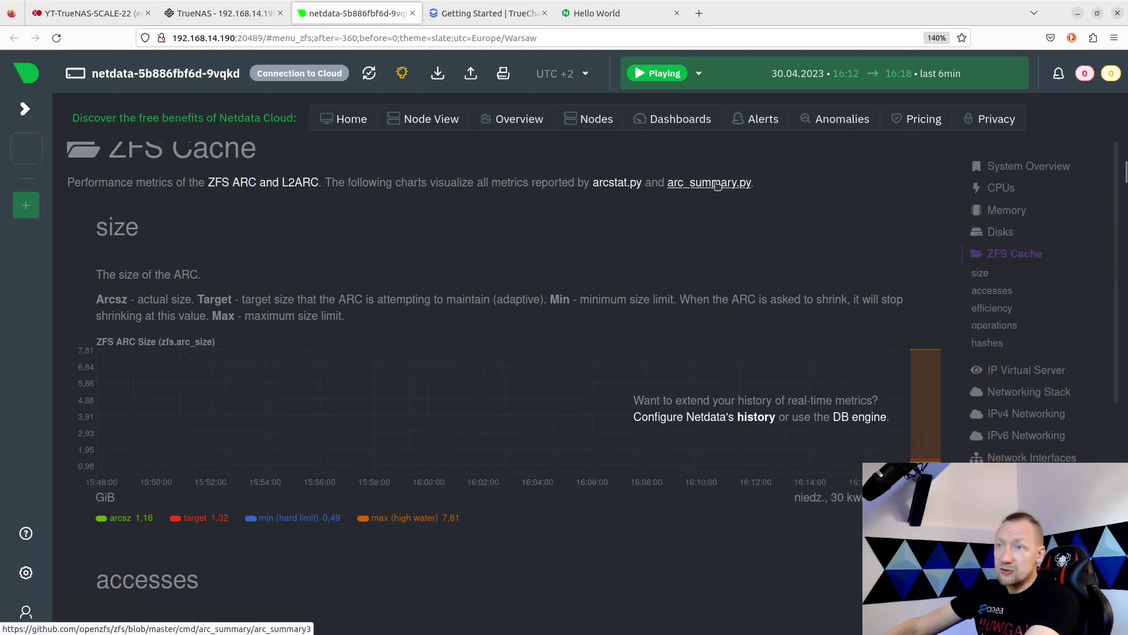
Step: Return to the TrueNAS application catalog and look through the available Official Charts and TrueCharts applications
left_click(244, 18)
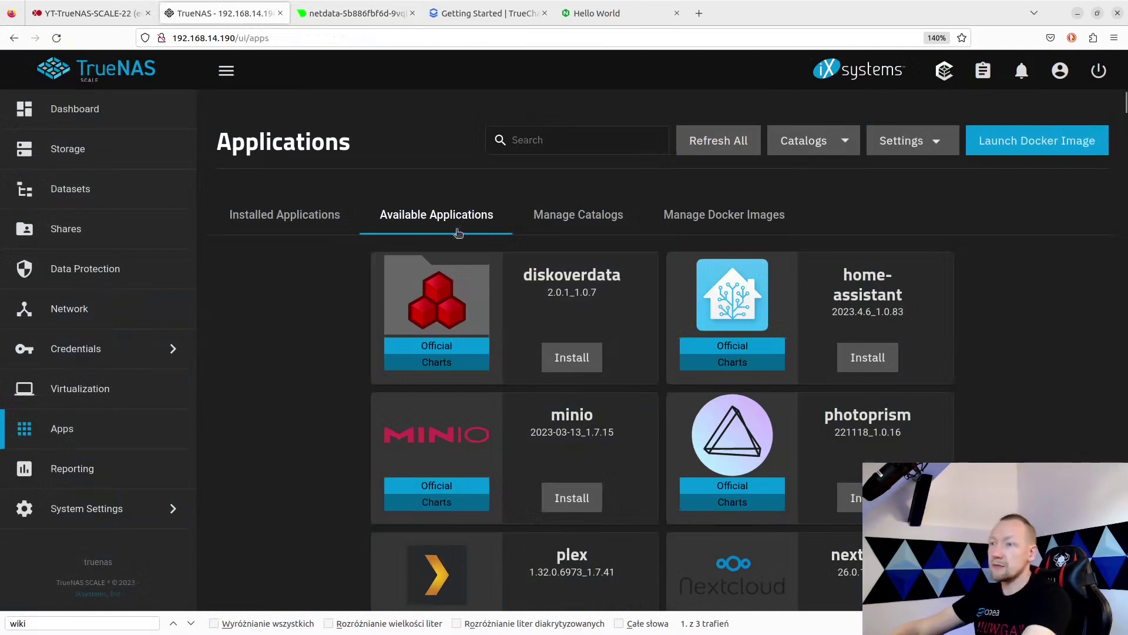
scroll(562, 353, "down", 5)
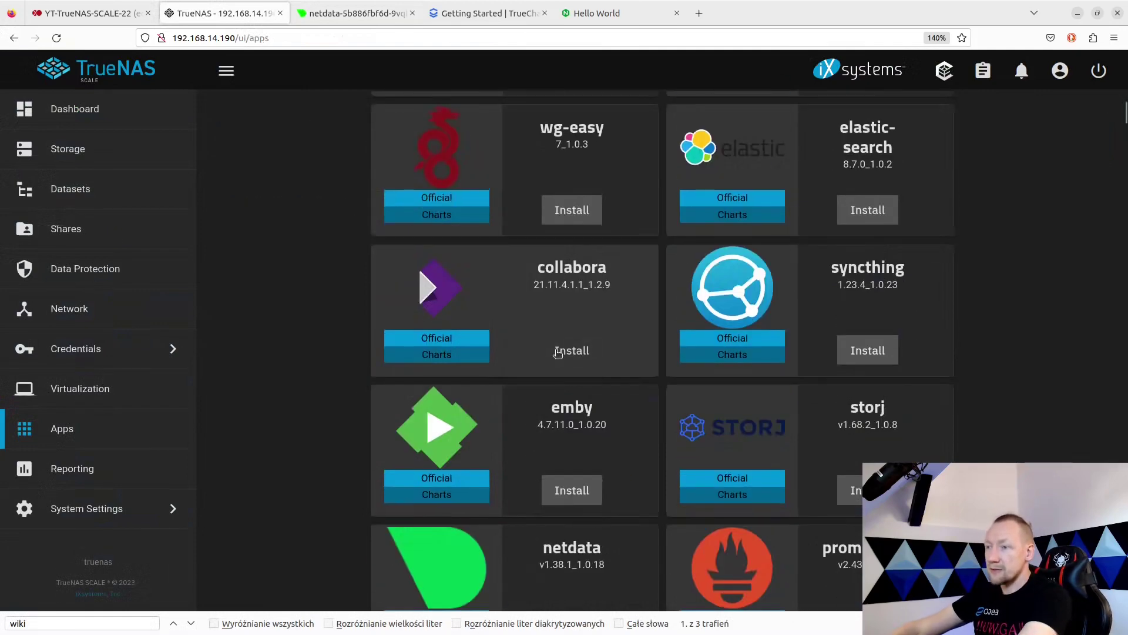
scroll(556, 355, "down", 5)
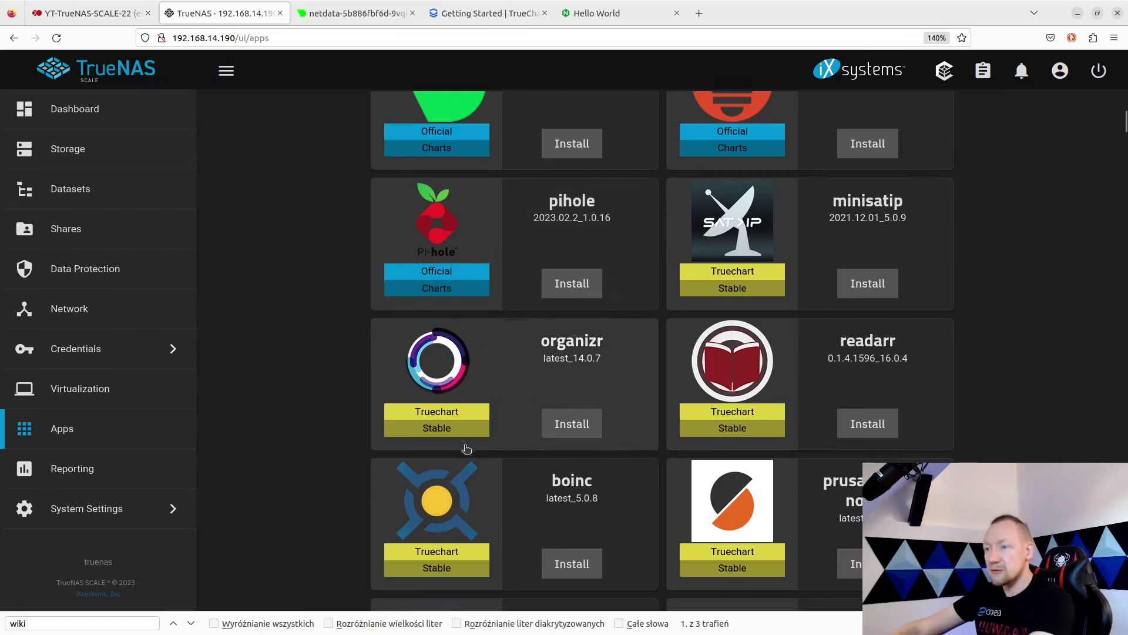
scroll(458, 422, "down", 2)
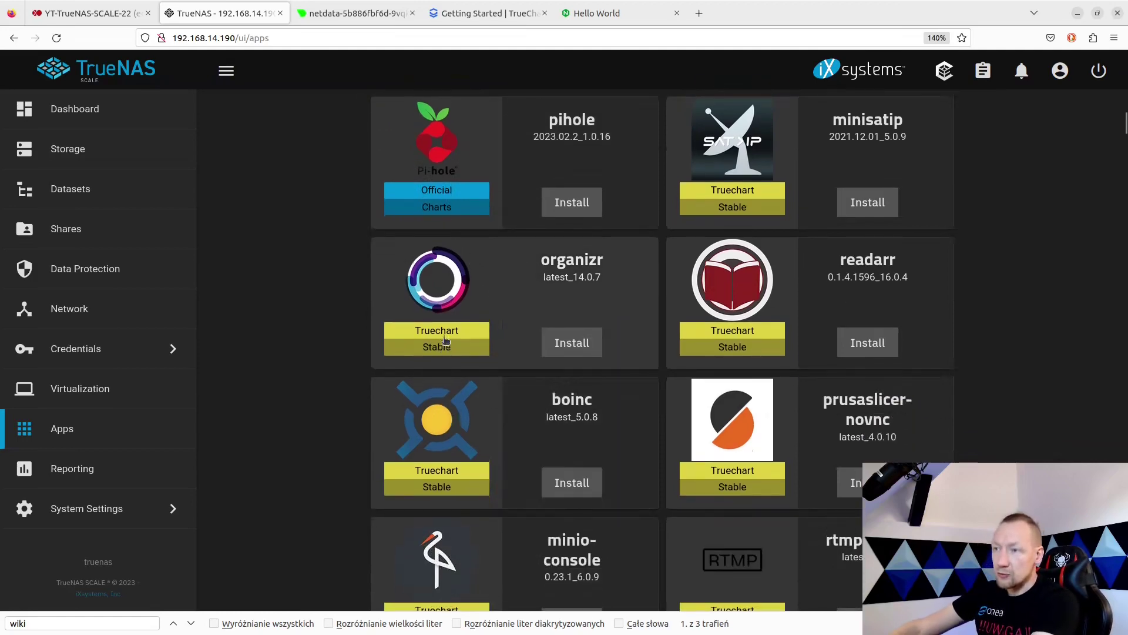
scroll(489, 447, "down", 5)
scroll(505, 423, "down", 12)
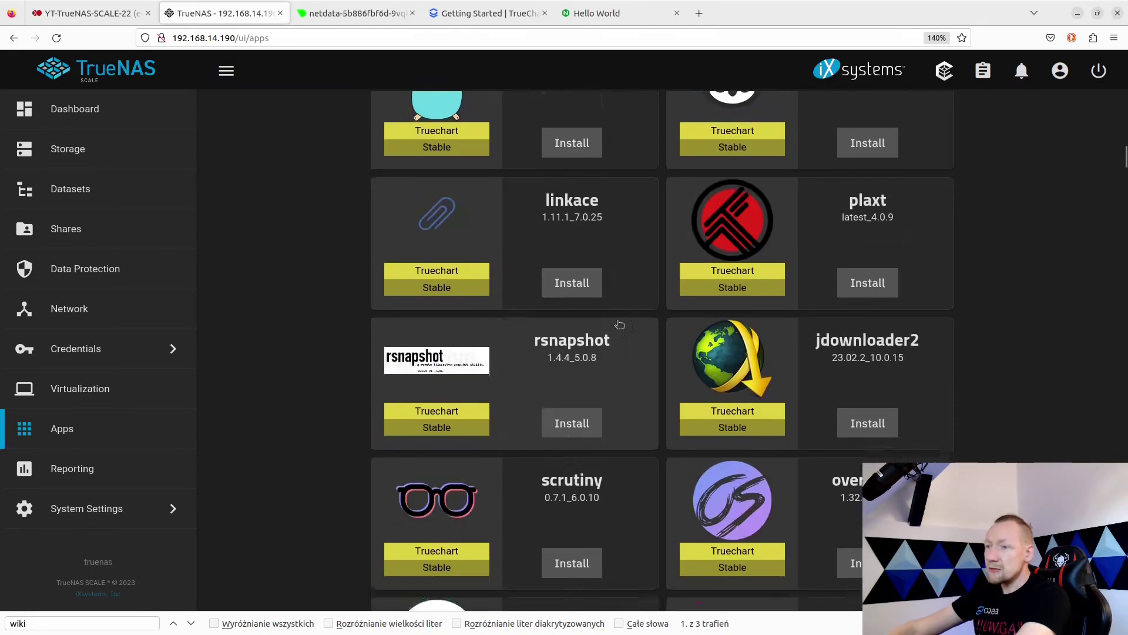
scroll(602, 369, "down", 15)
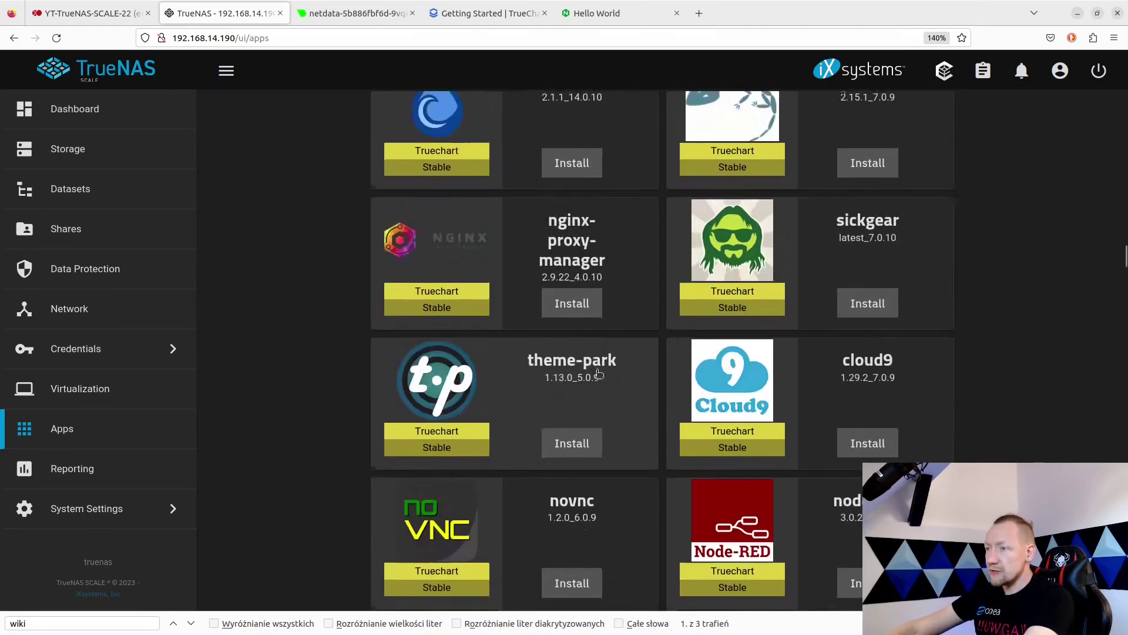
scroll(588, 379, "down", 15)
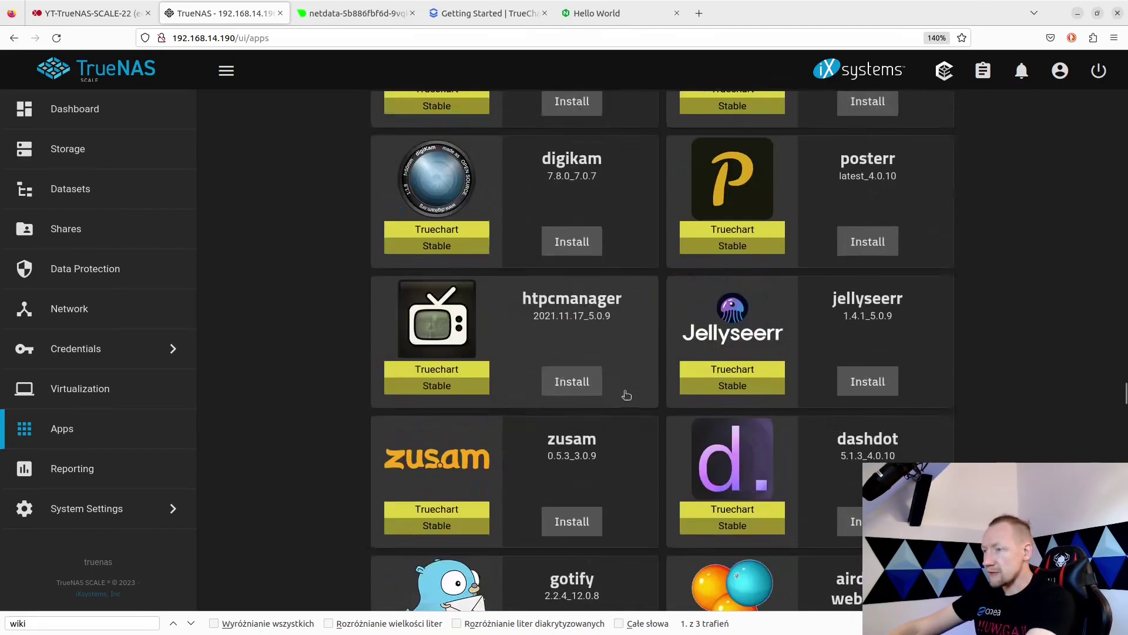
scroll(619, 396, "down", 10)
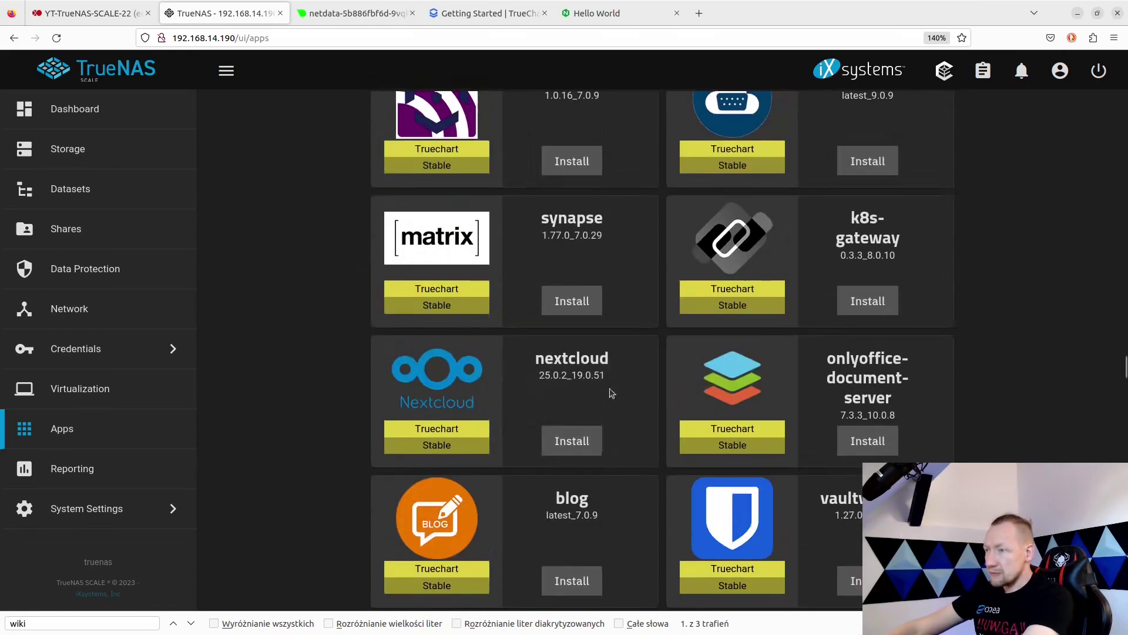
scroll(623, 353, "up", 1)
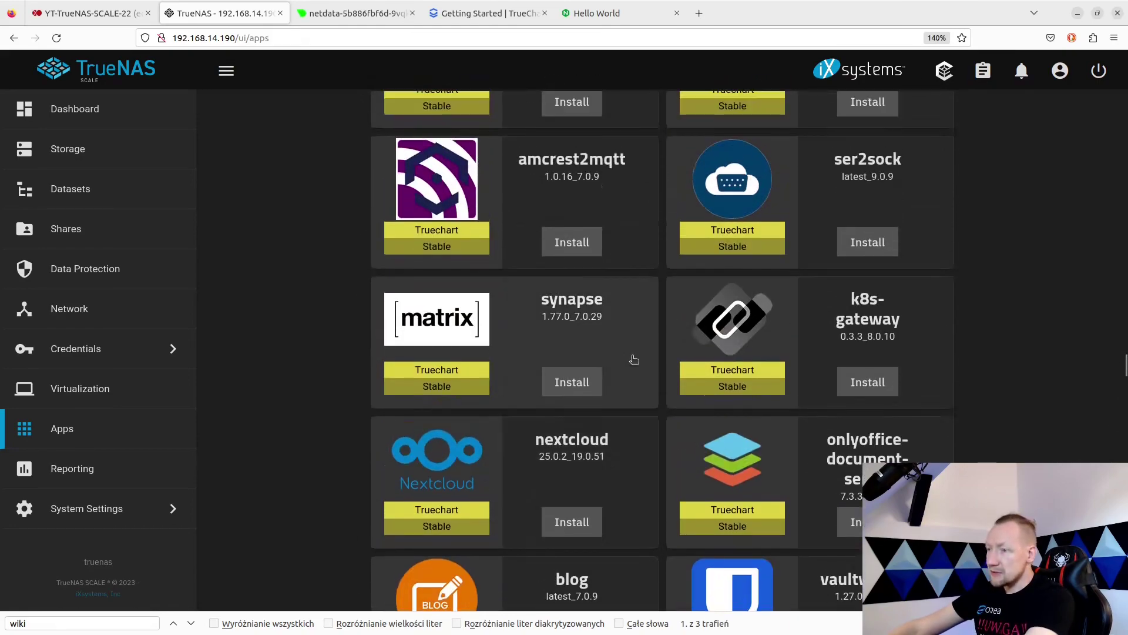
scroll(629, 358, "down", 3)
scroll(661, 353, "down", 10)
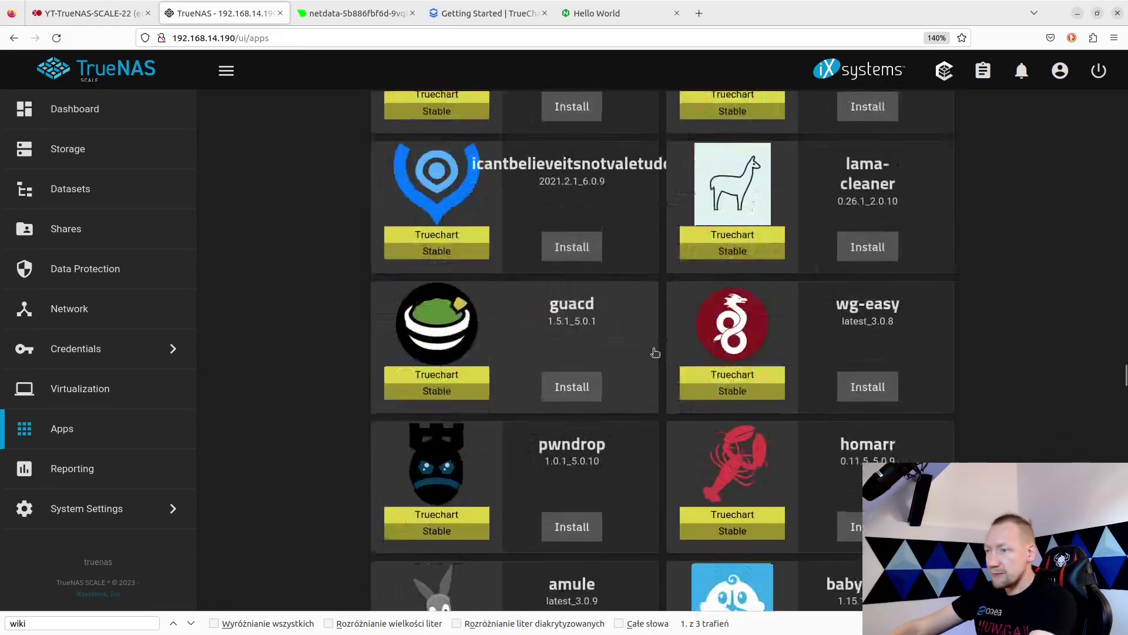
scroll(735, 323, "up", 2)
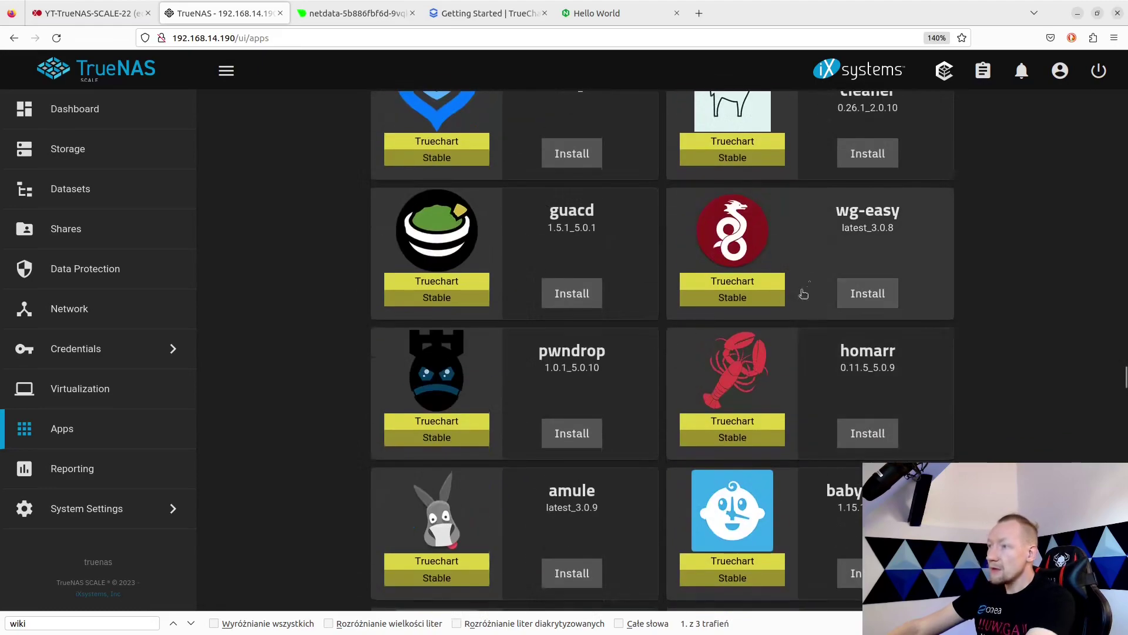
scroll(787, 317, "down", 6)
scroll(777, 341, "down", 20)
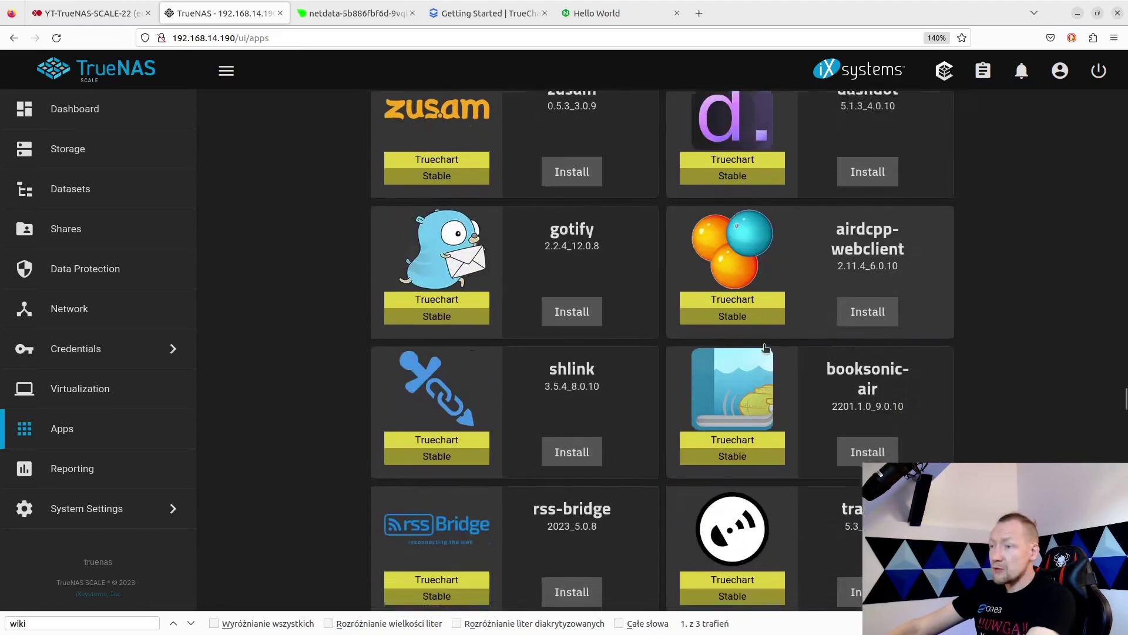
scroll(756, 330, "down", 5)
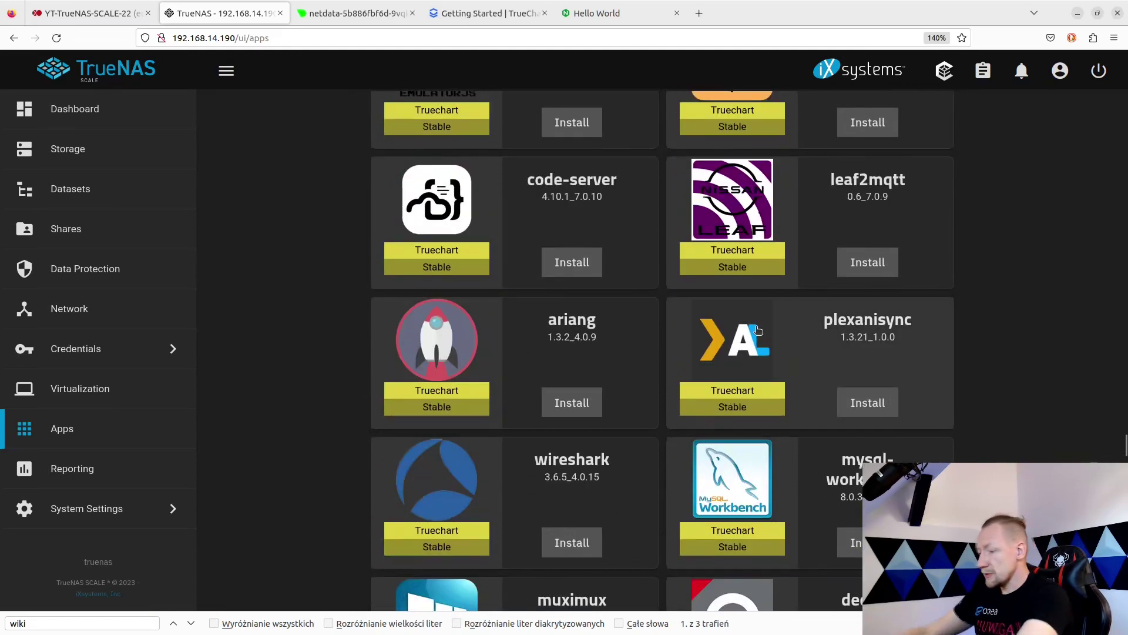
Step: Find "wik" on the applications page and open the installation form of the TrueCharts xwiki application
key("ctrl+f")
type("wi")
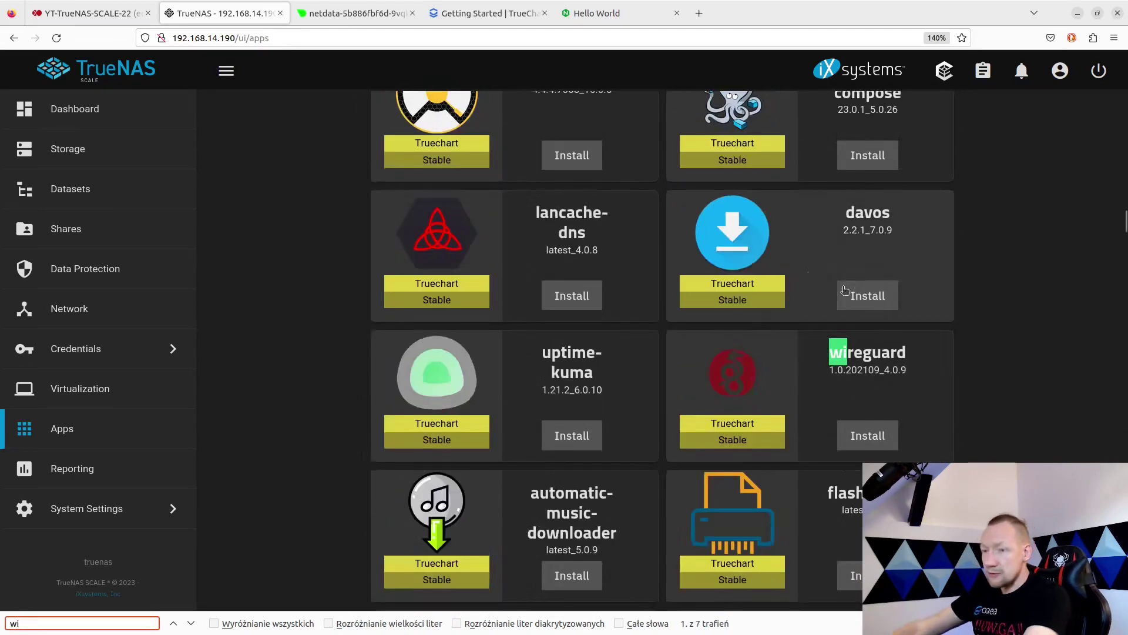
type("k")
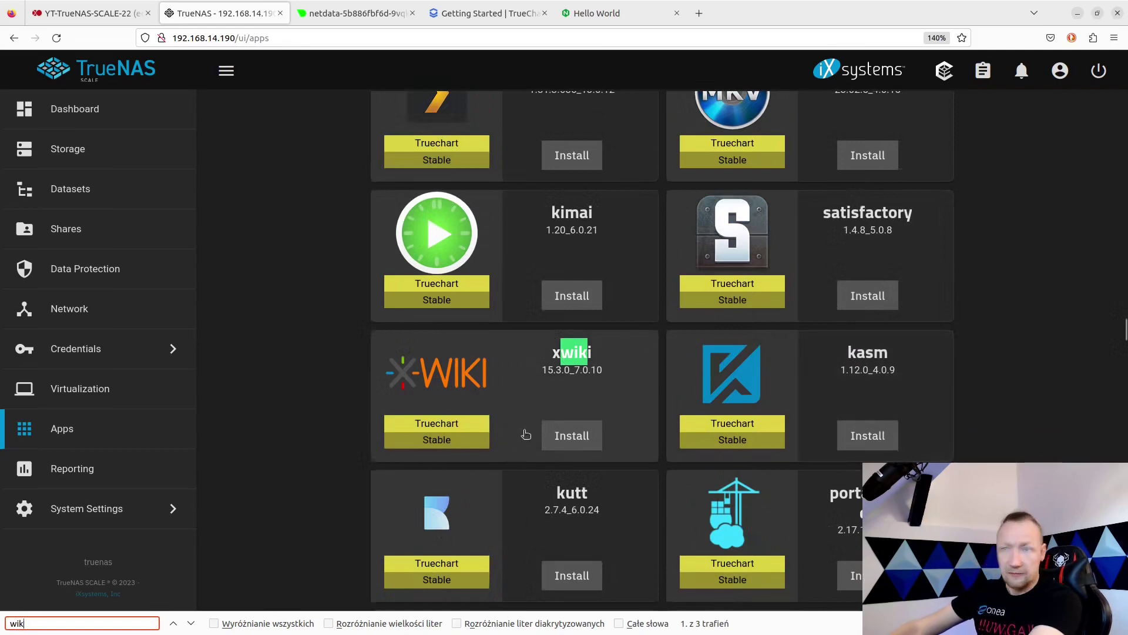
left_click(588, 436)
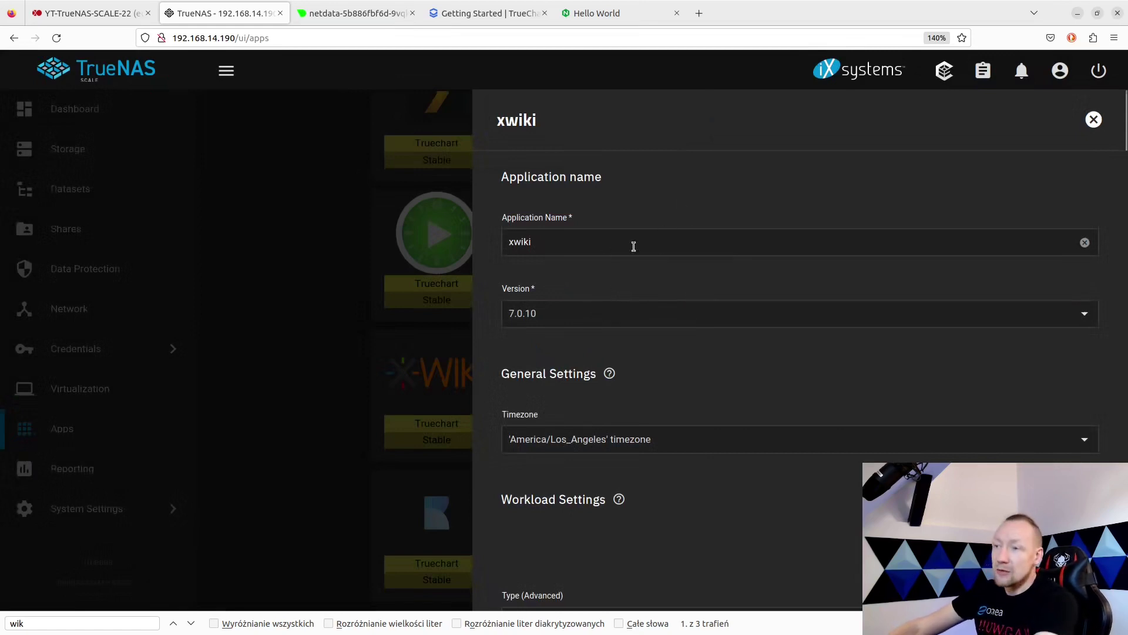
Step: Review the application name, version, timezone, workload and container environment settings in the xwiki installation form
double_click(536, 242)
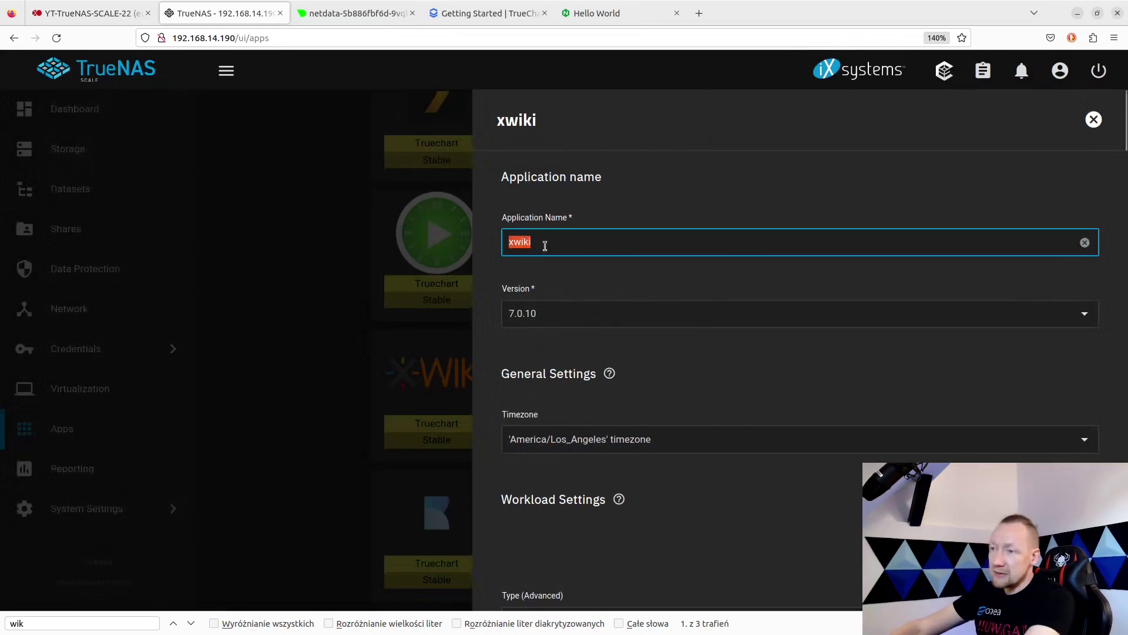
left_click(562, 320)
left_click(577, 317)
left_click(580, 316)
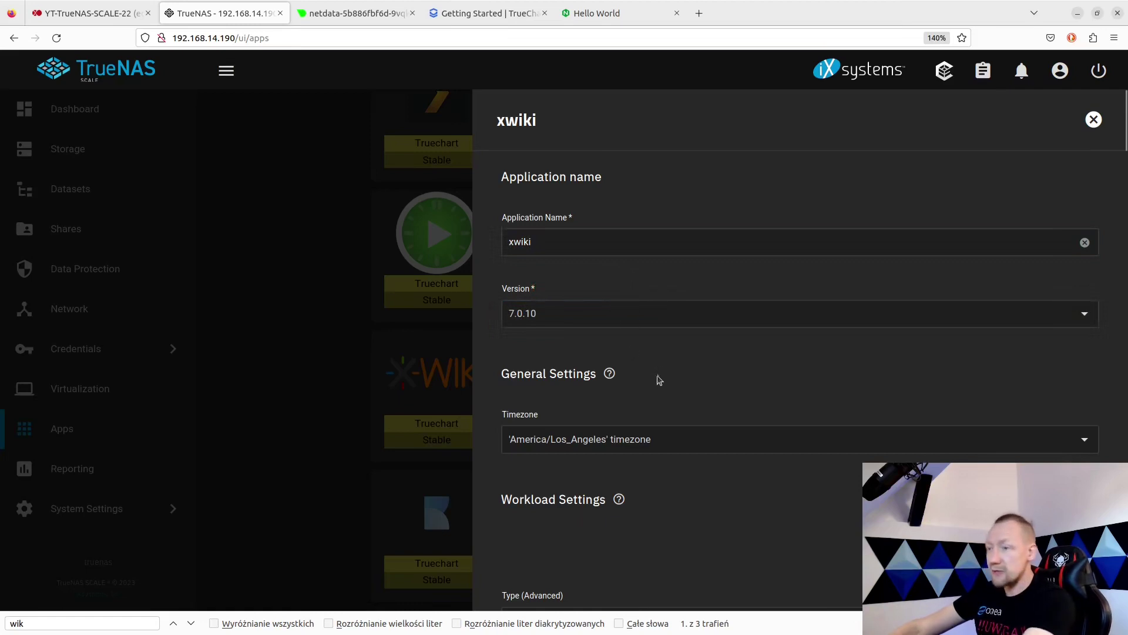
scroll(632, 364, "down", 4)
scroll(605, 311, "up", 3)
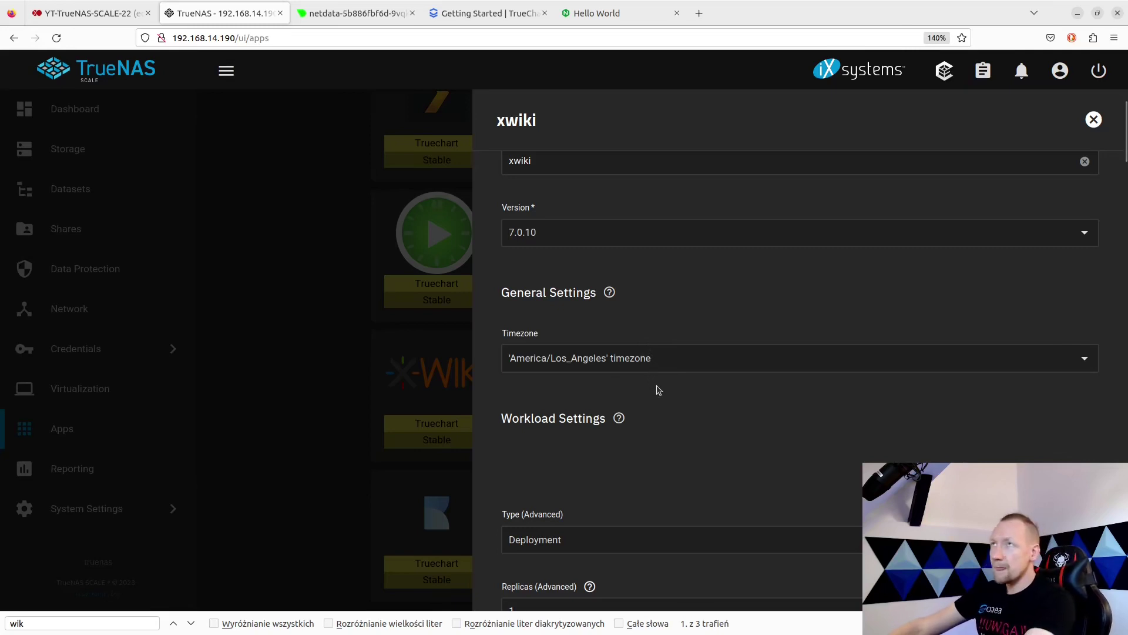
scroll(651, 373, "down", 3)
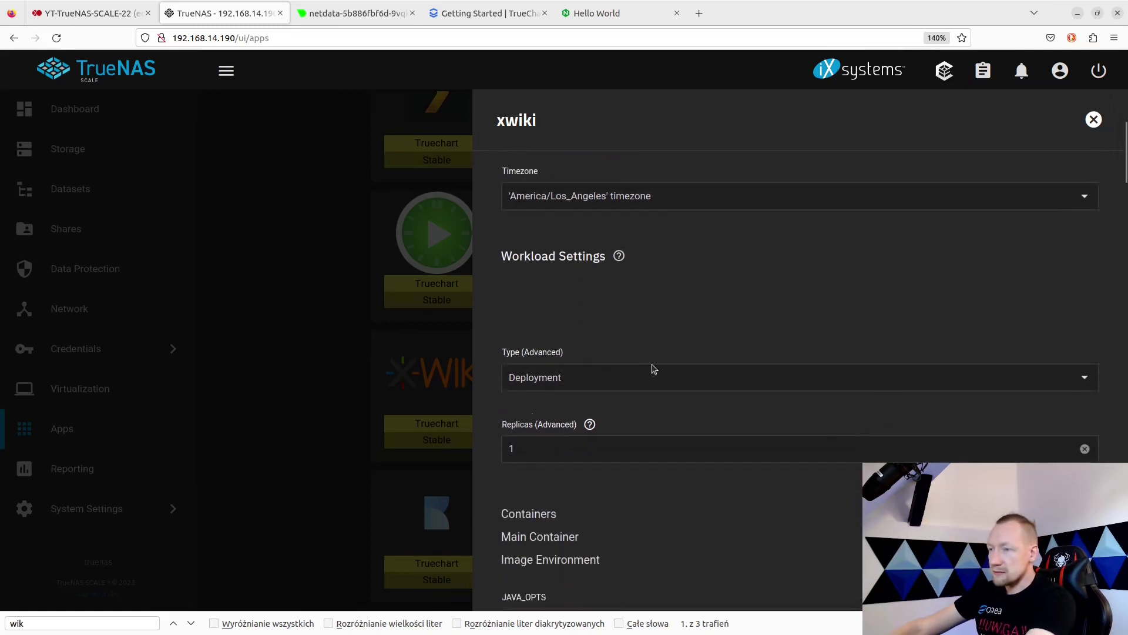
scroll(627, 360, "down", 4)
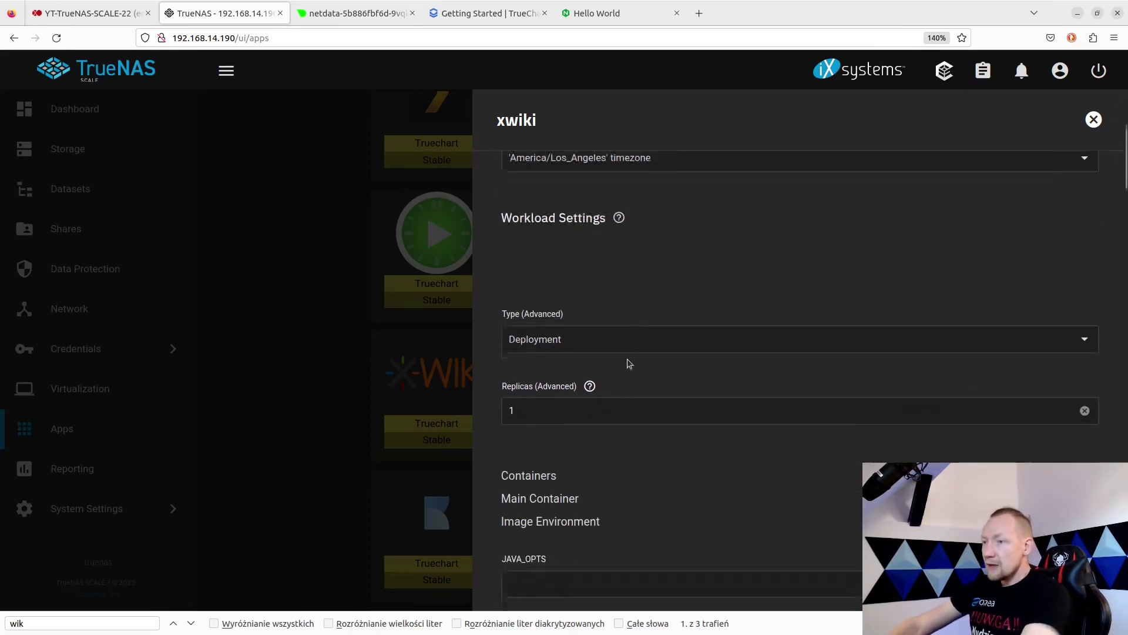
scroll(602, 358, "down", 4)
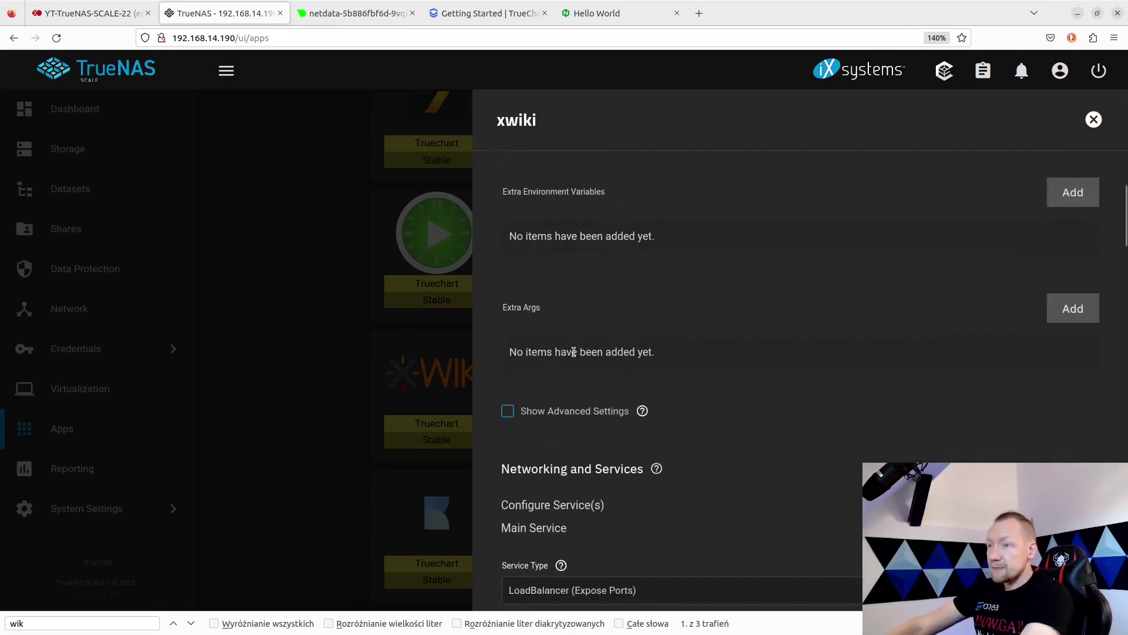
scroll(607, 318, "down", 1)
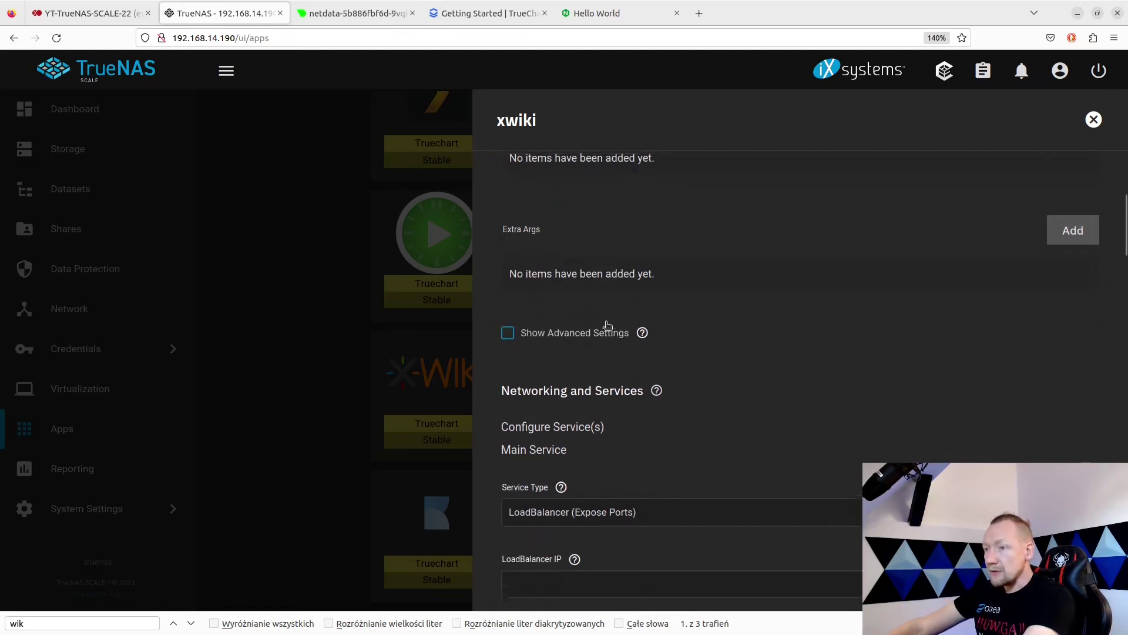
scroll(607, 325, "up", 2)
scroll(605, 324, "down", 5)
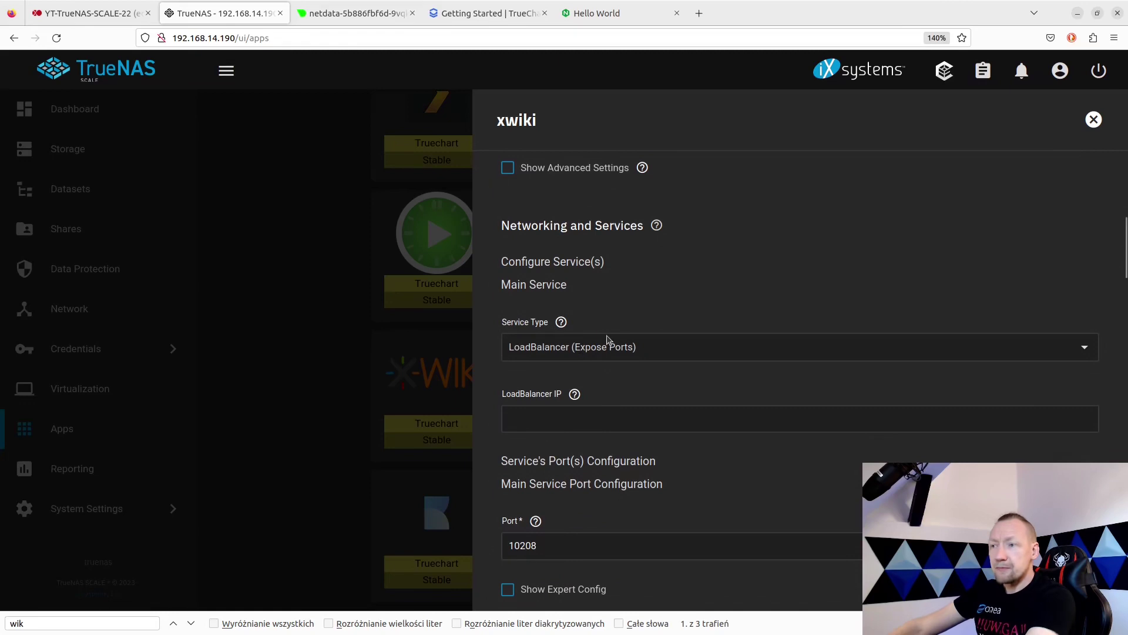
Step: Inspect xwiki's Service Type options and main service port, checking netdata's web portal for comparison
left_click(617, 355)
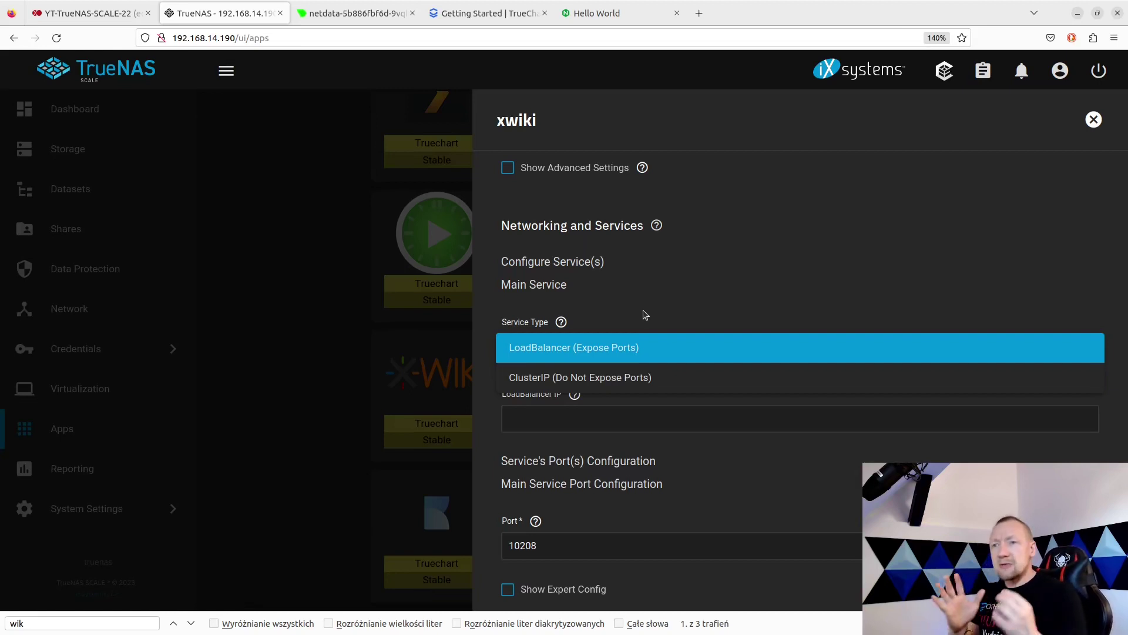
left_click(395, 21)
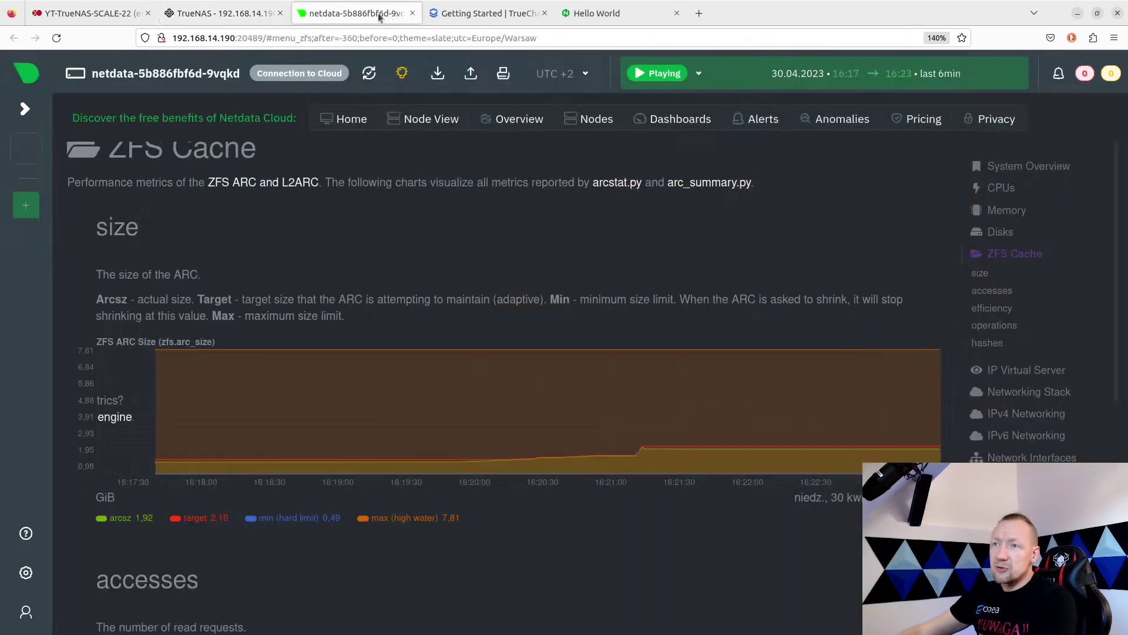
left_click(271, 18)
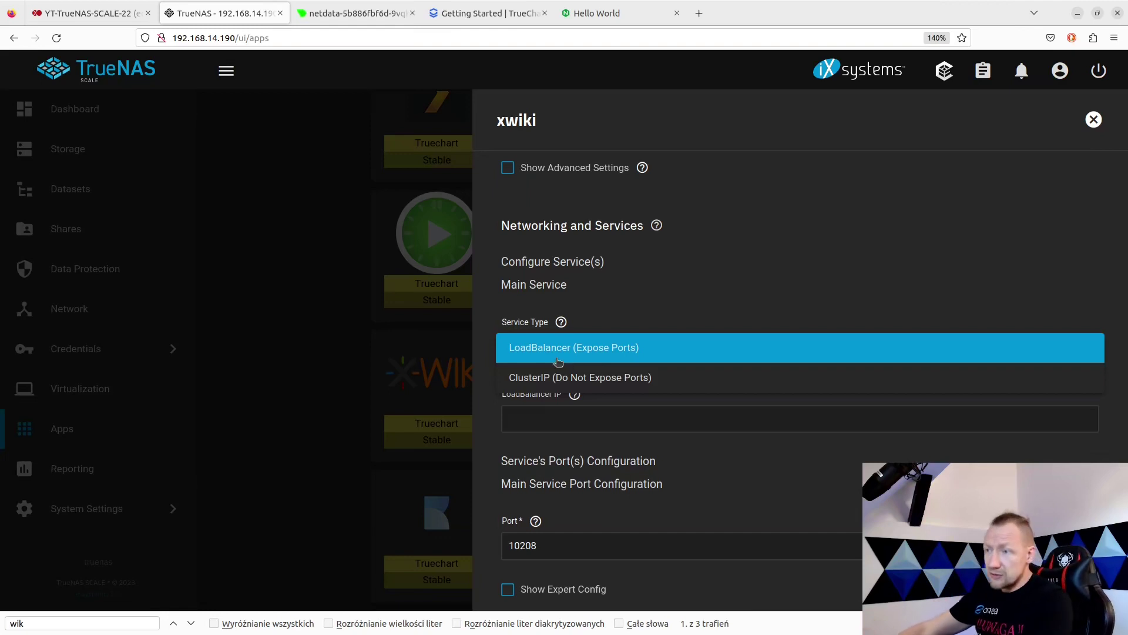
left_click(643, 299)
scroll(632, 371, "down", 2)
scroll(627, 374, "down", 2)
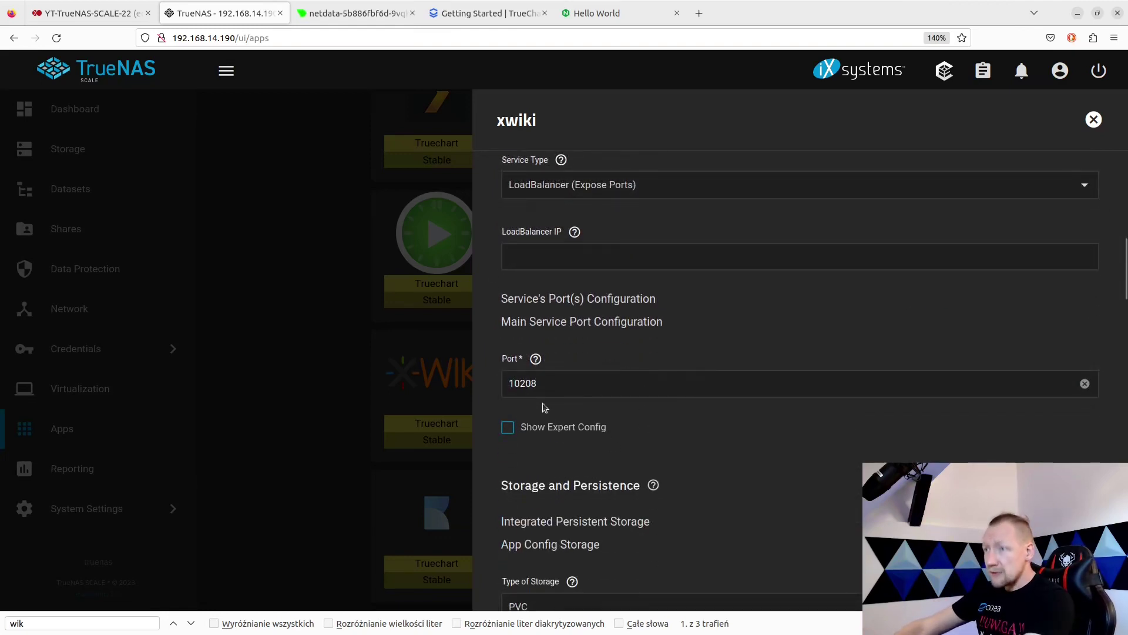
left_click_drag(539, 385, 478, 388)
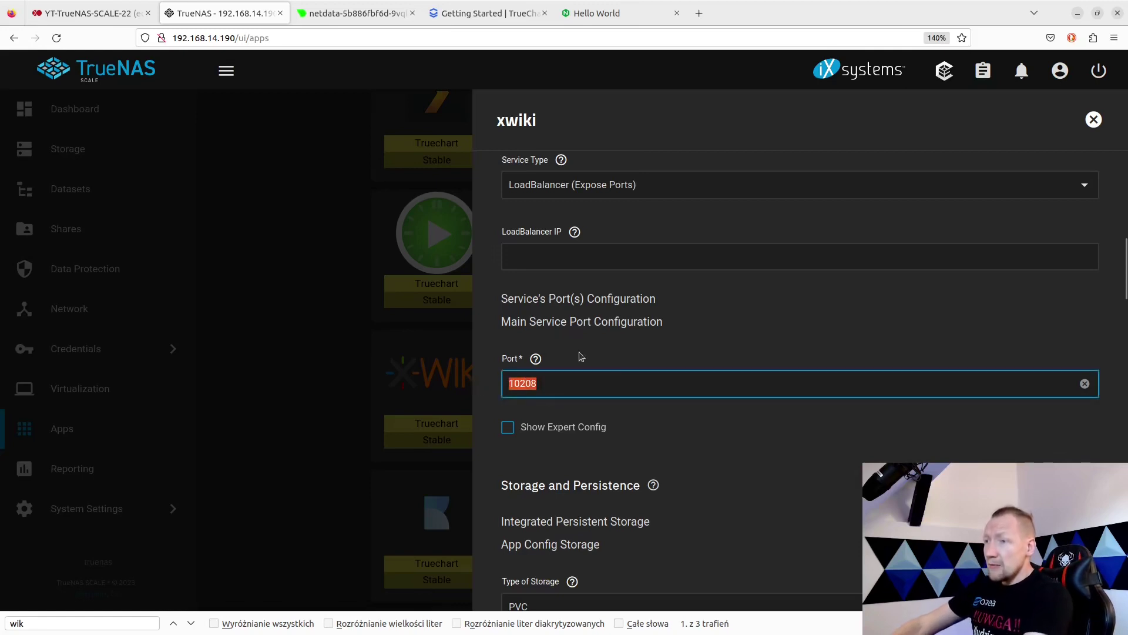
Step: Review xwiki's storage, ingress, security and permissions, USB and GPU device, and addon settings
scroll(540, 420, "down", 5)
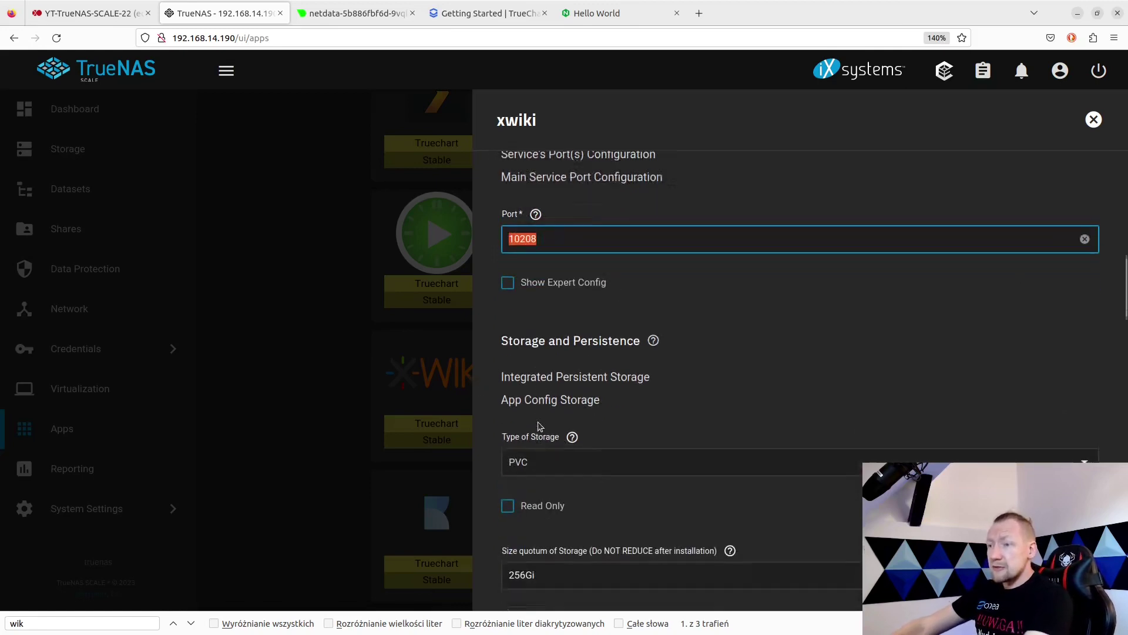
scroll(540, 426, "down", 5)
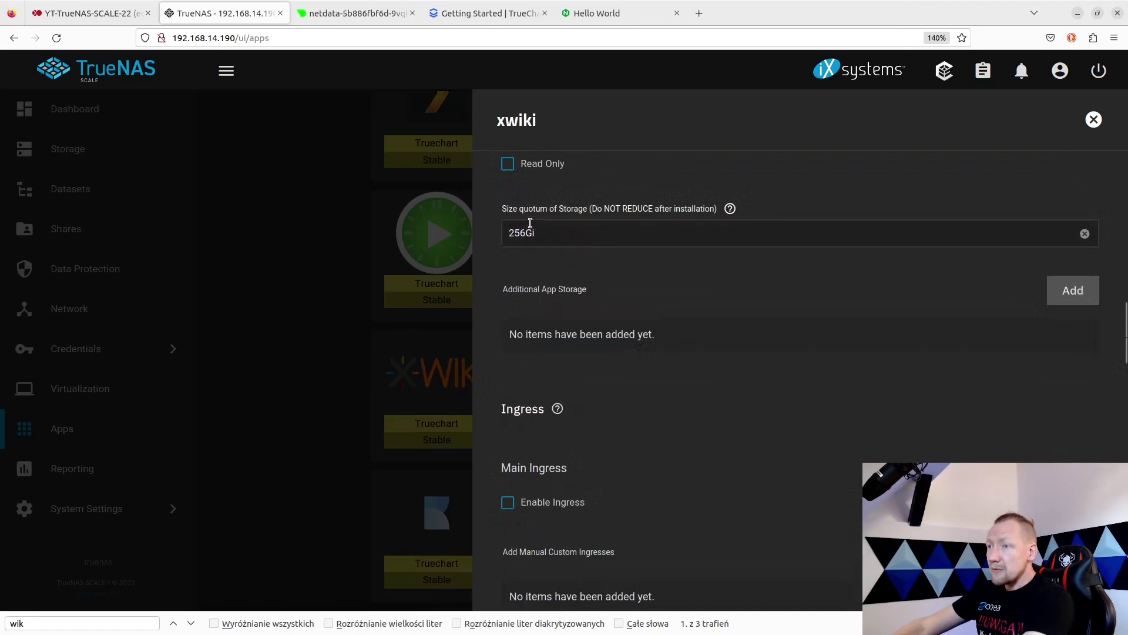
scroll(592, 443, "down", 7)
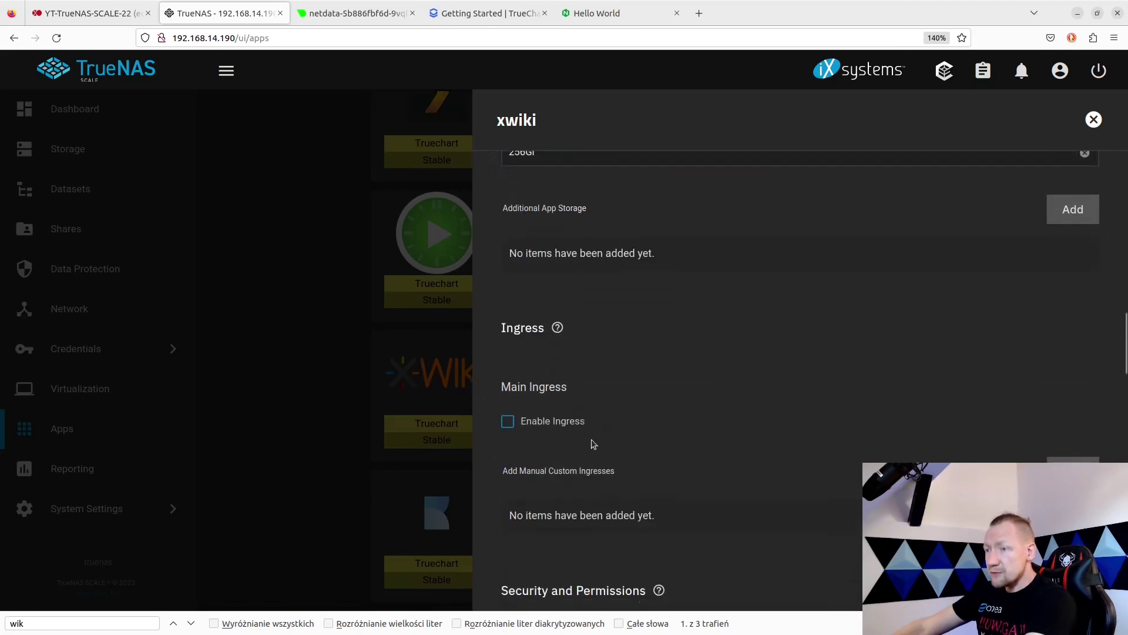
scroll(617, 395, "up", 2)
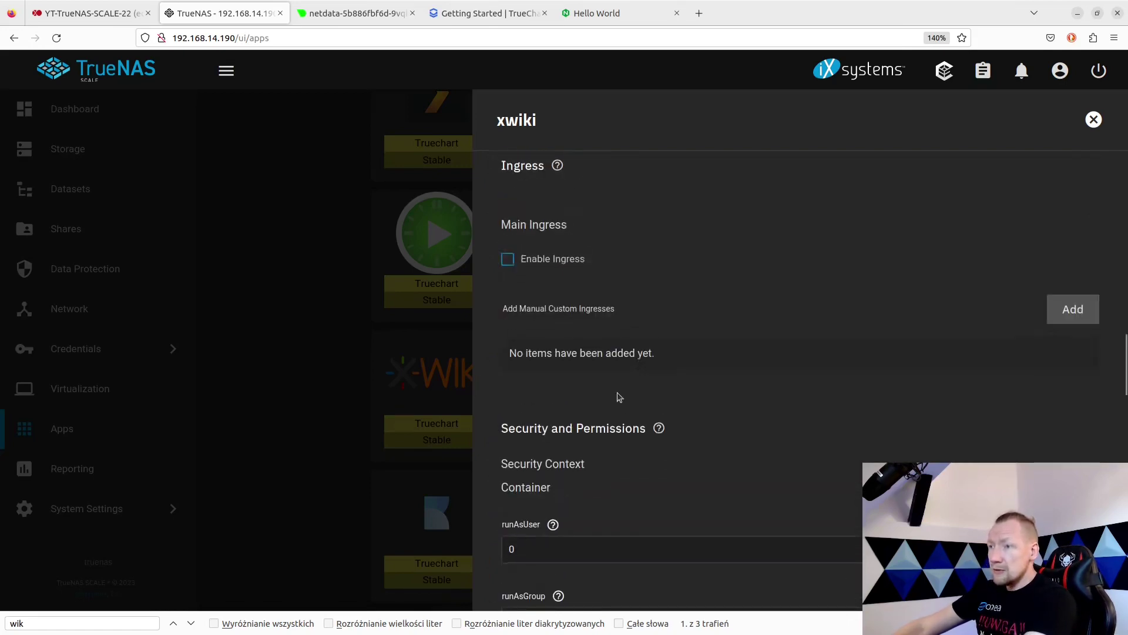
scroll(617, 395, "down", 3)
scroll(611, 395, "down", 11)
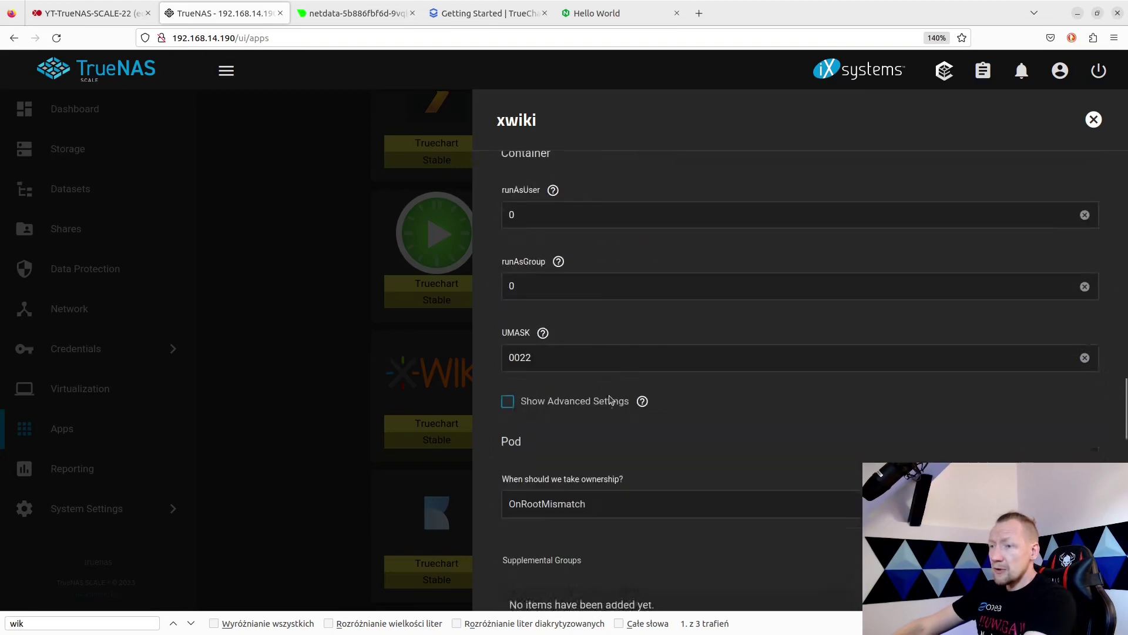
scroll(609, 400, "down", 6)
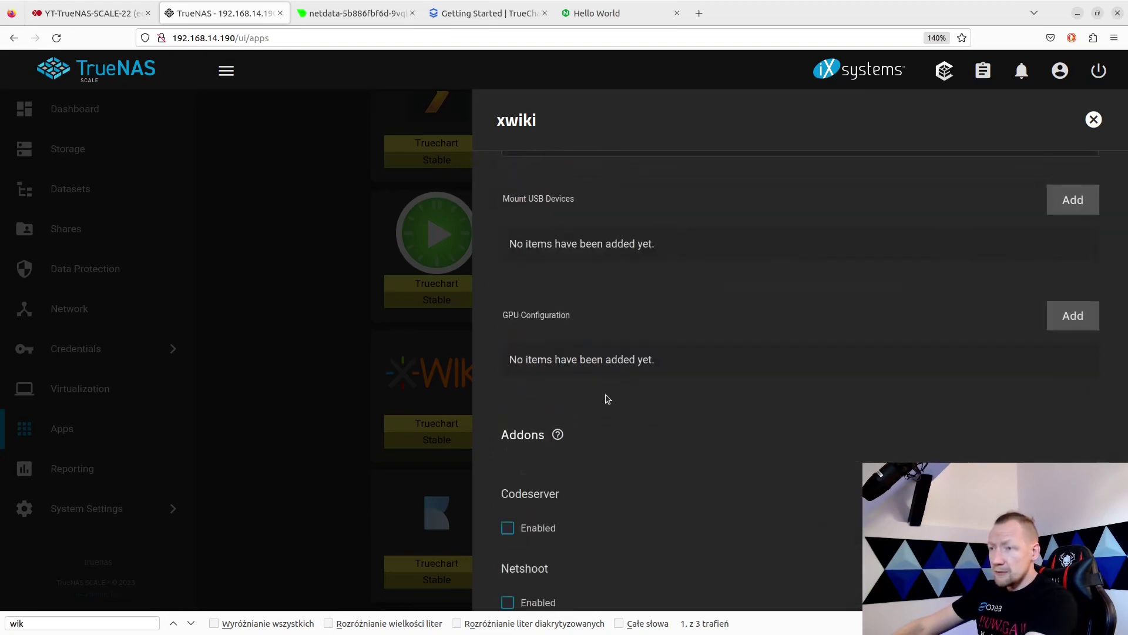
Step: Install xwiki with the reviewed settings, leaving the documentation confirmation enabled, and show the installed applications
scroll(608, 399, "down", 10)
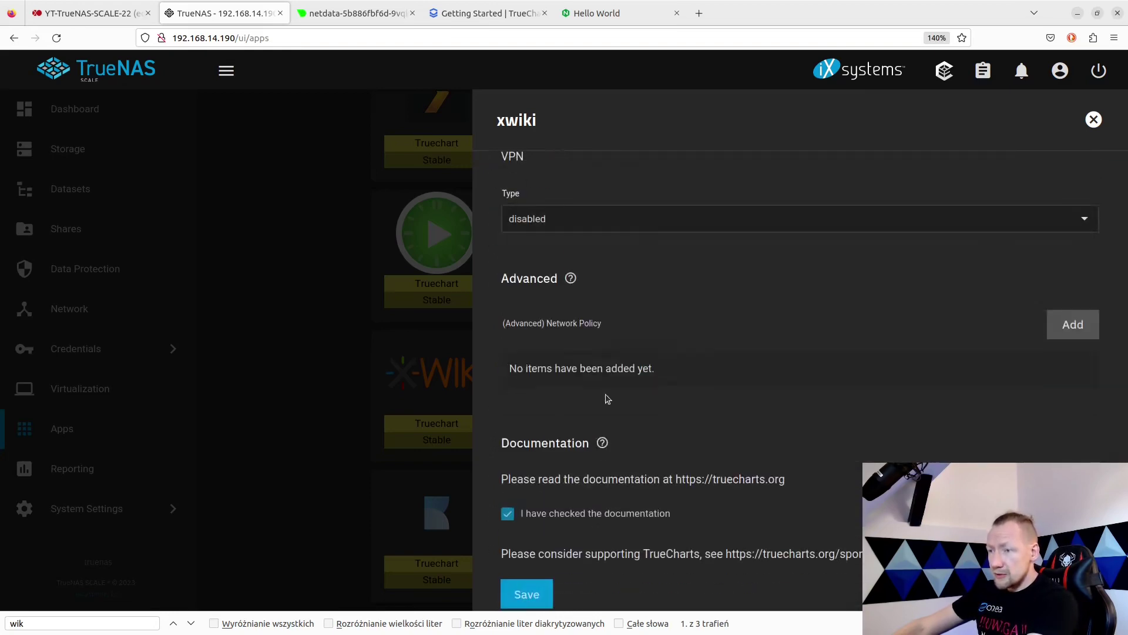
scroll(608, 399, "down", 1)
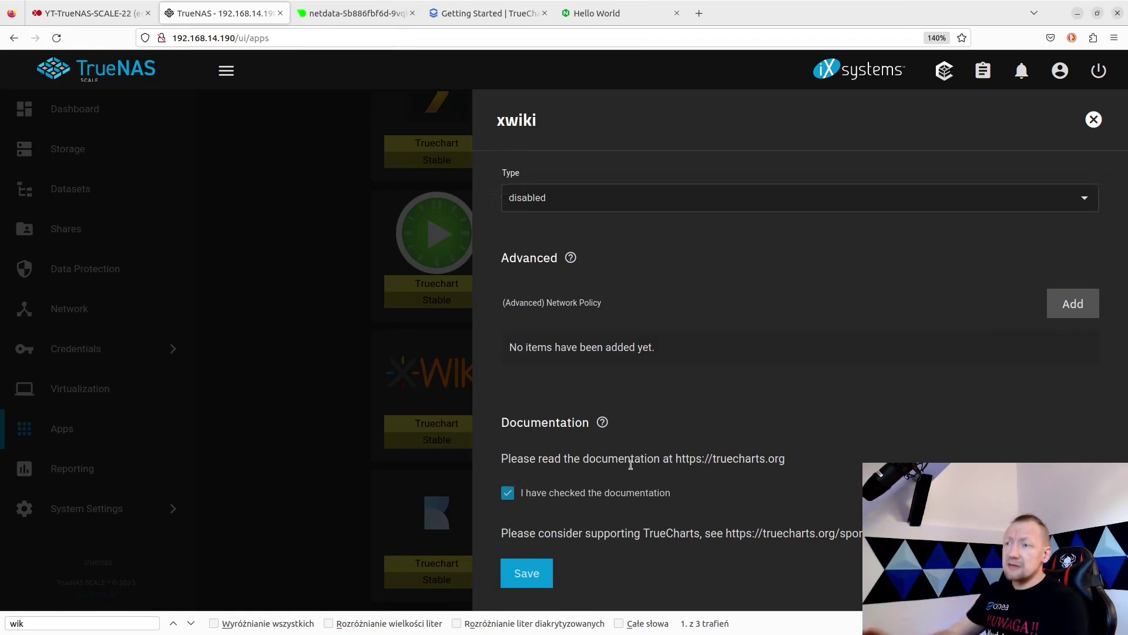
left_click(531, 572)
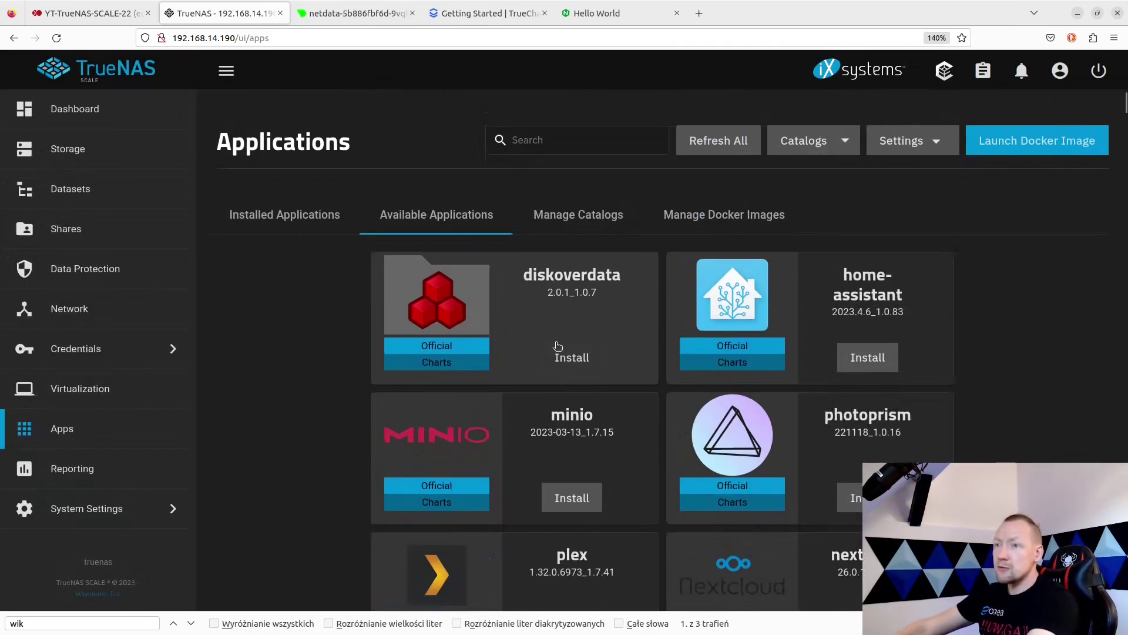
left_click(284, 221)
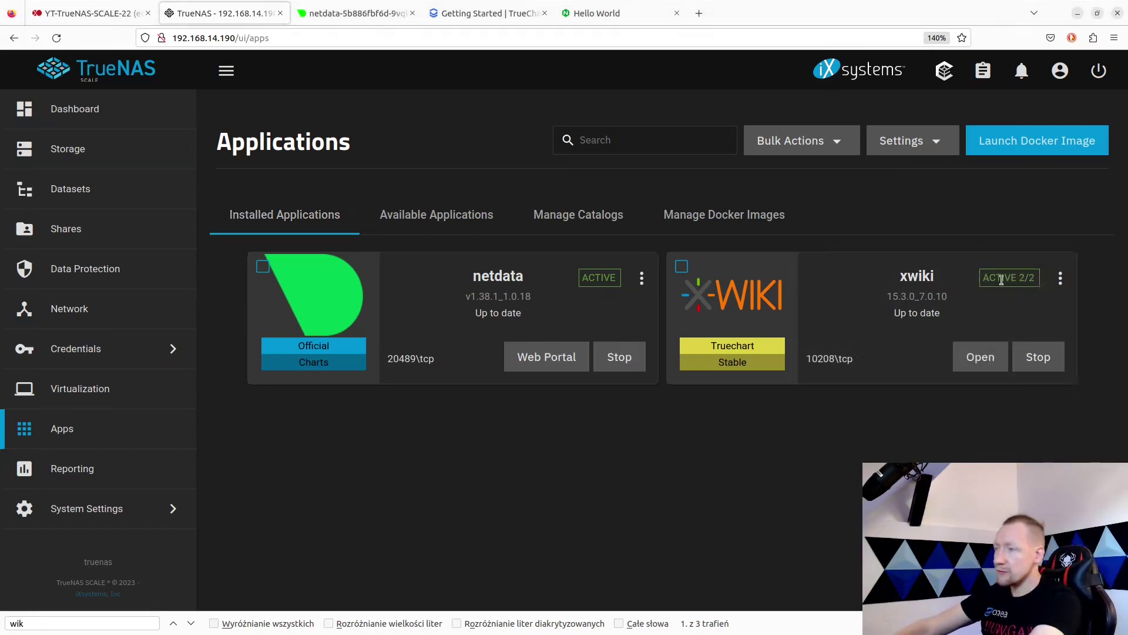
Step: Try to open xwiki's web interface, reload it once, and return to the installed applications to check its status
left_click(980, 357)
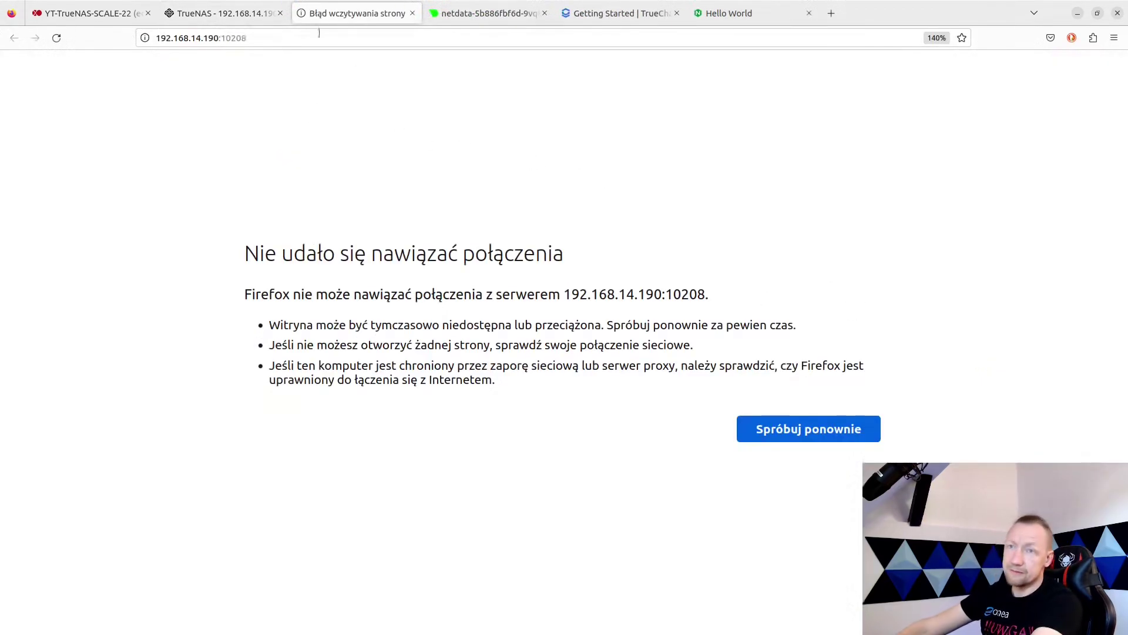
left_click(235, 13)
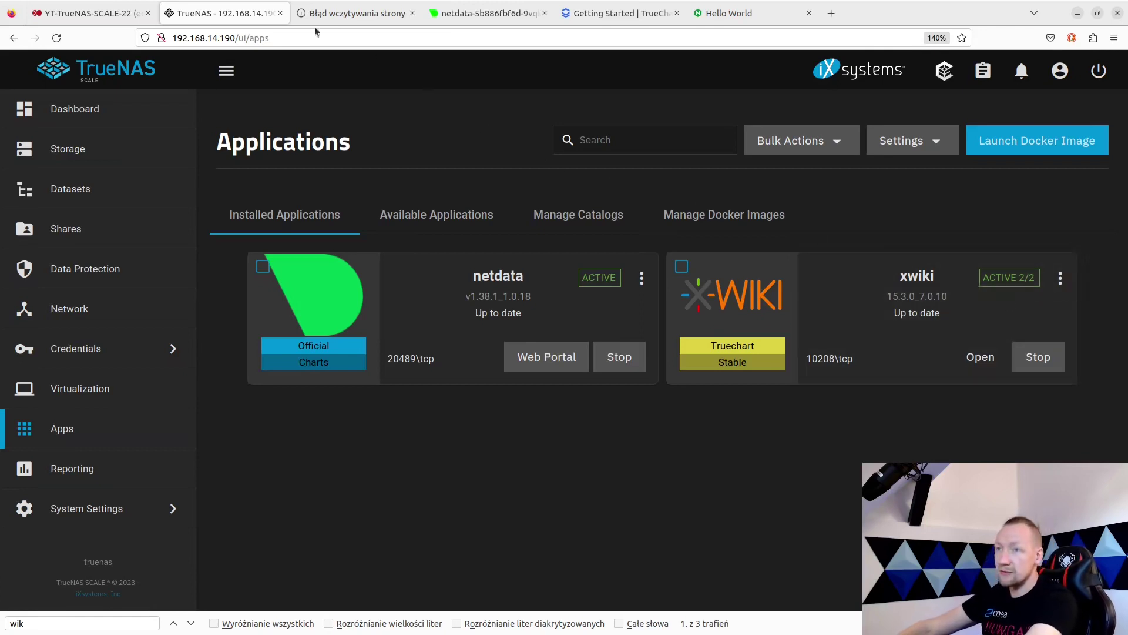
left_click(330, 21)
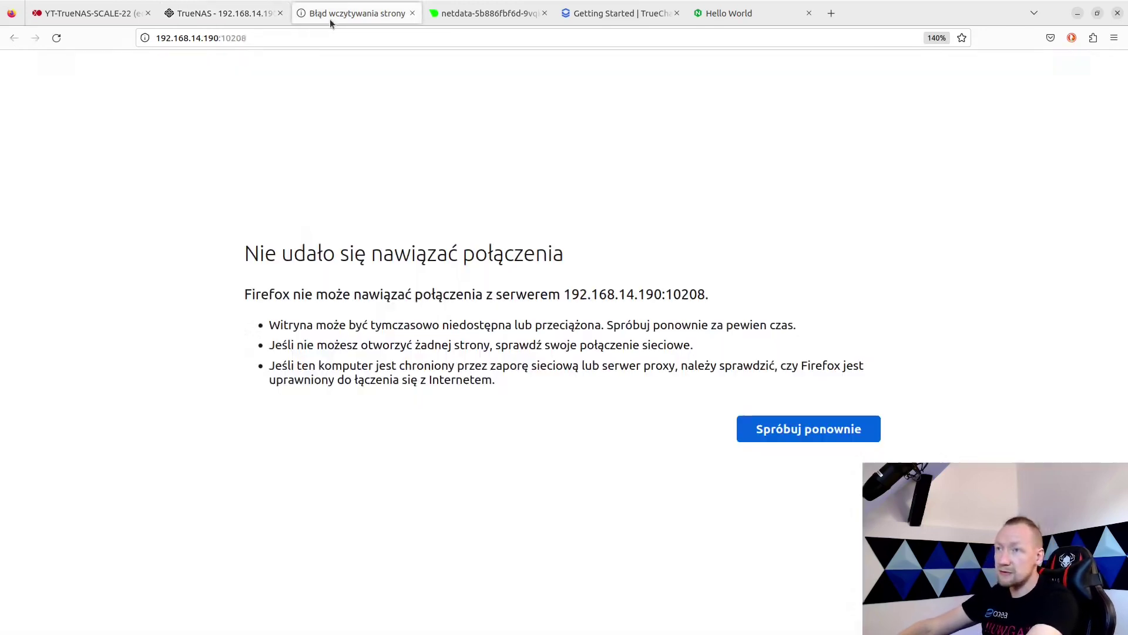
left_click(62, 41)
left_click(244, 14)
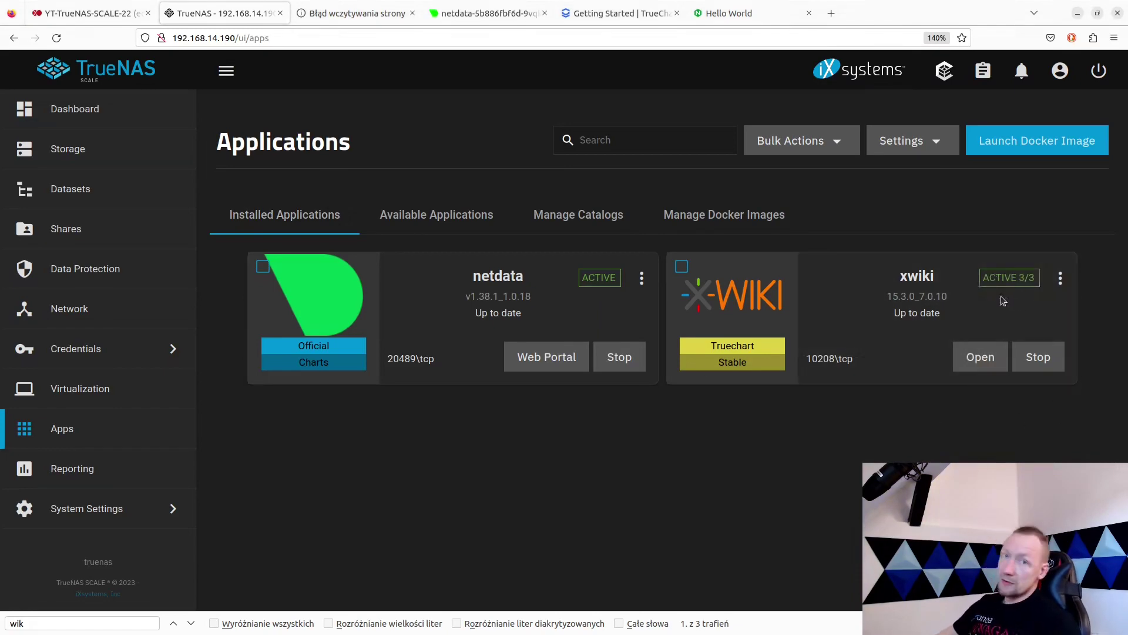
Step: Open xwiki's web interface again and permanently decline the Distribution Wizard
left_click(980, 357)
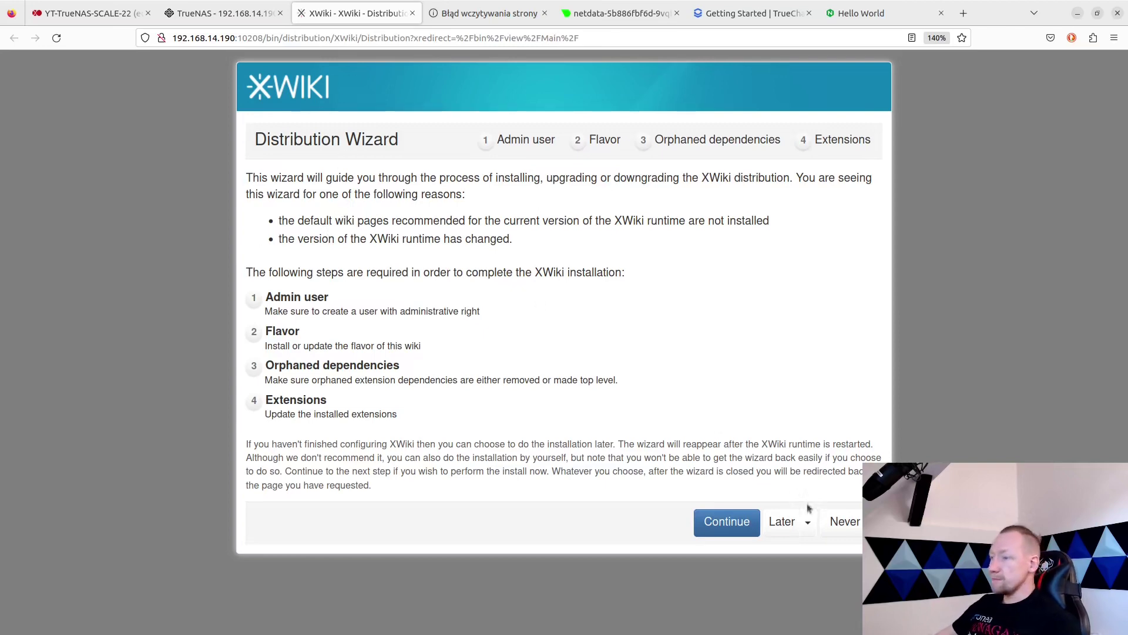
left_click(833, 521)
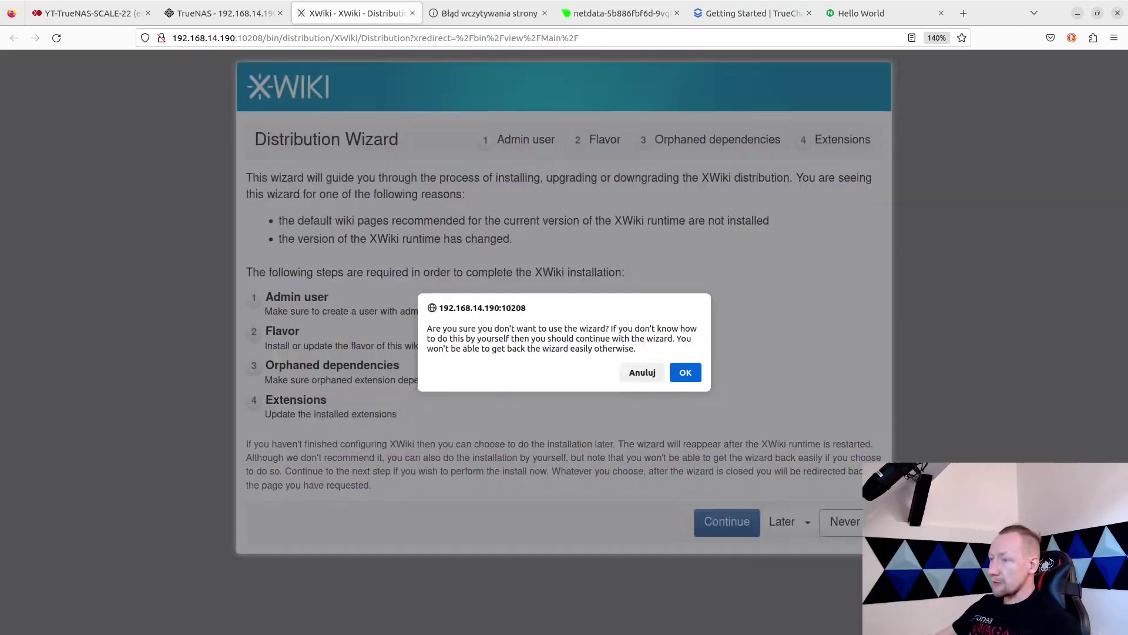
left_click(686, 376)
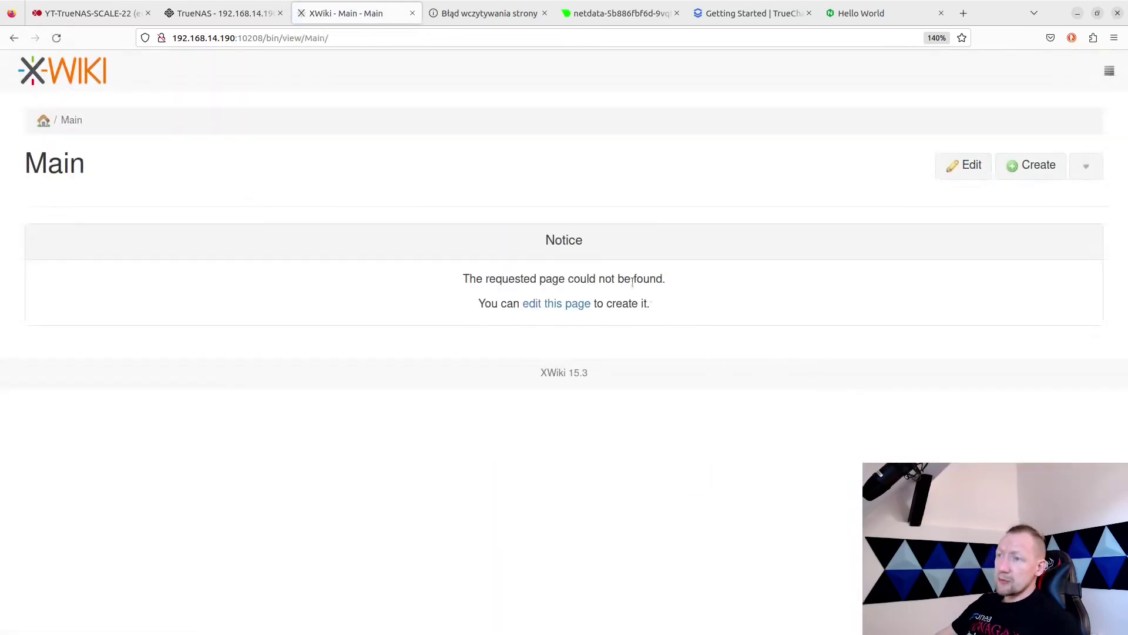
Step: Create the missing Main page as a blank page with the content "strona", then save and view it
left_click(549, 307)
double_click(80, 289)
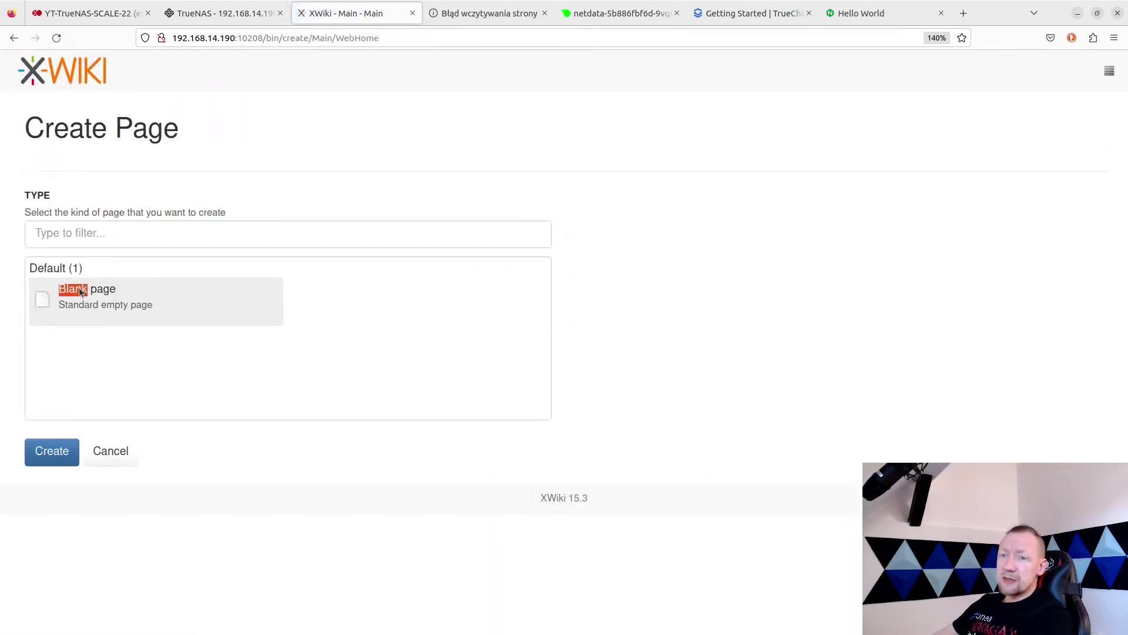
left_click(52, 451)
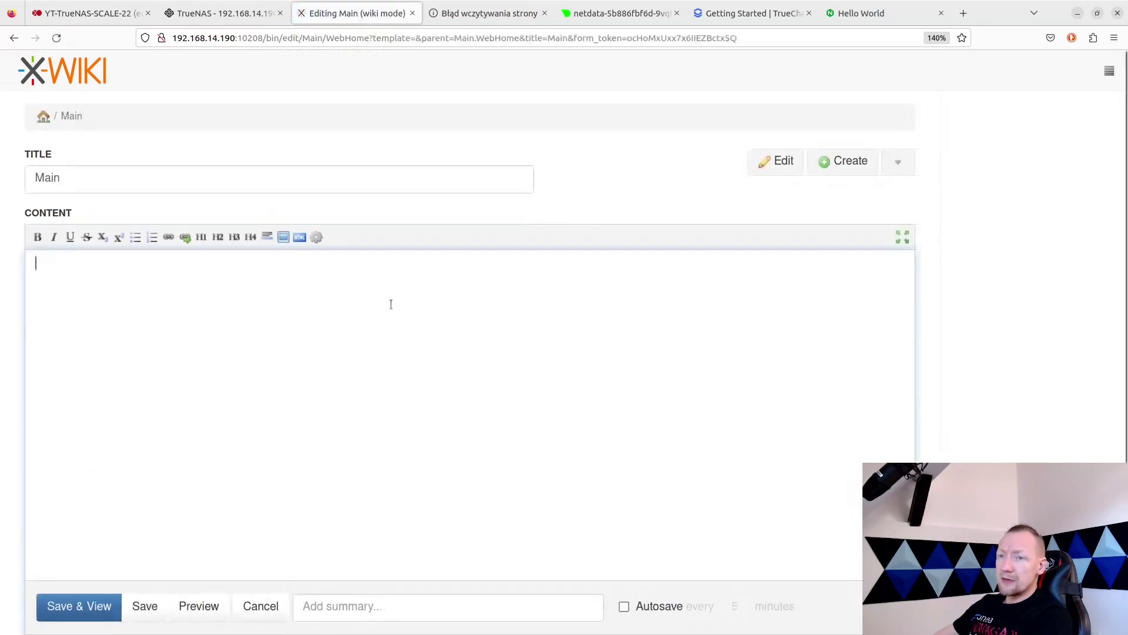
type("stre")
key("BackSpace")
key("BackSpace")
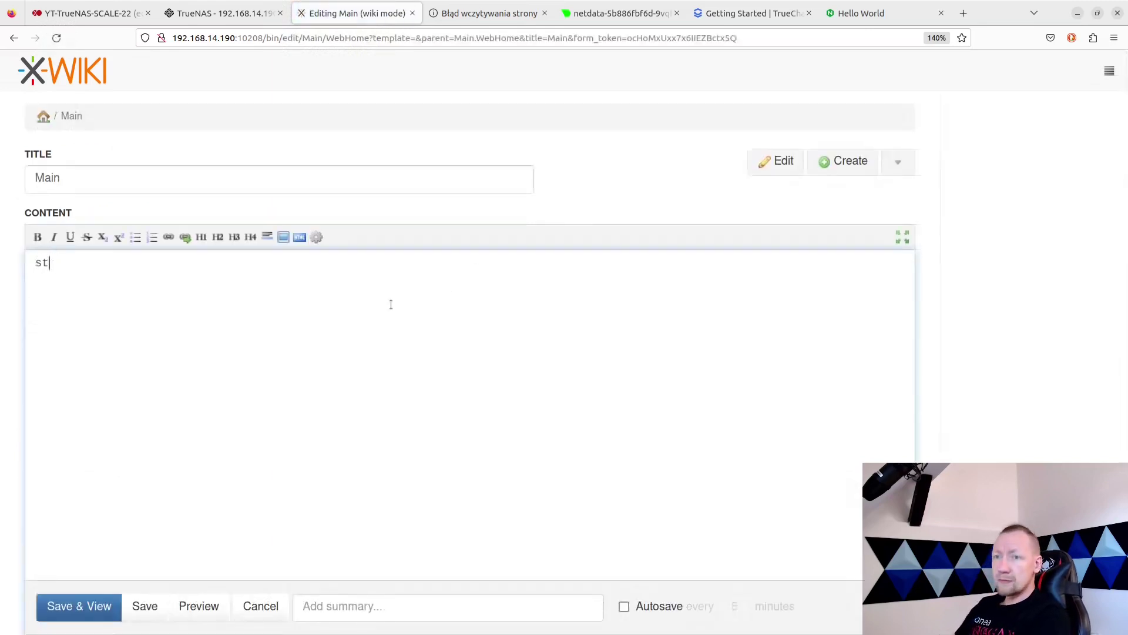
type("rona")
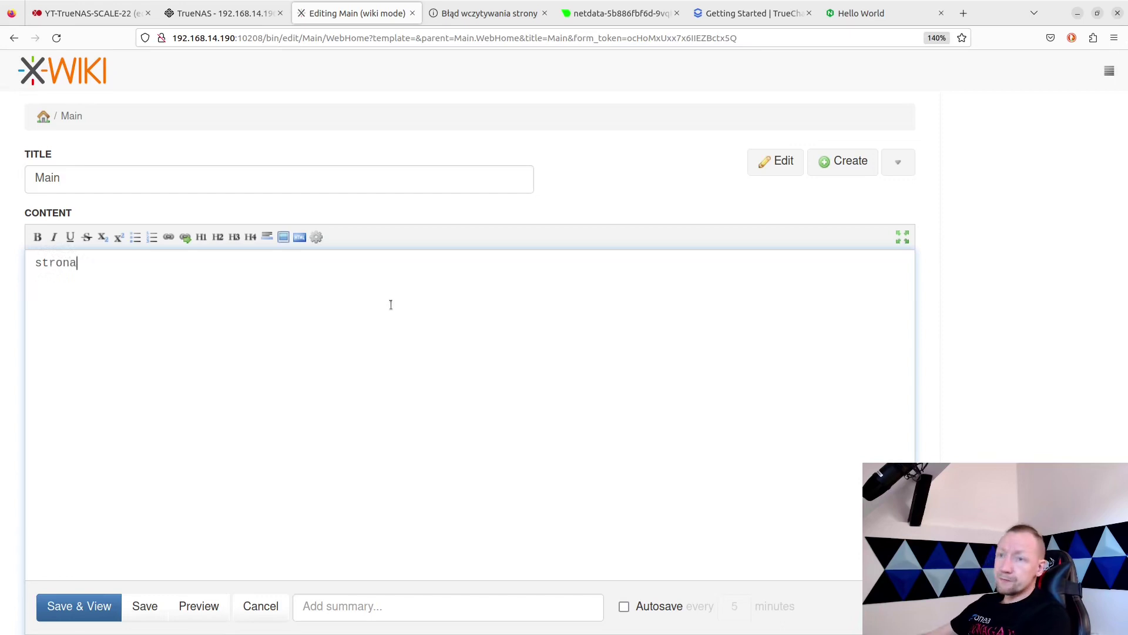
left_click(104, 606)
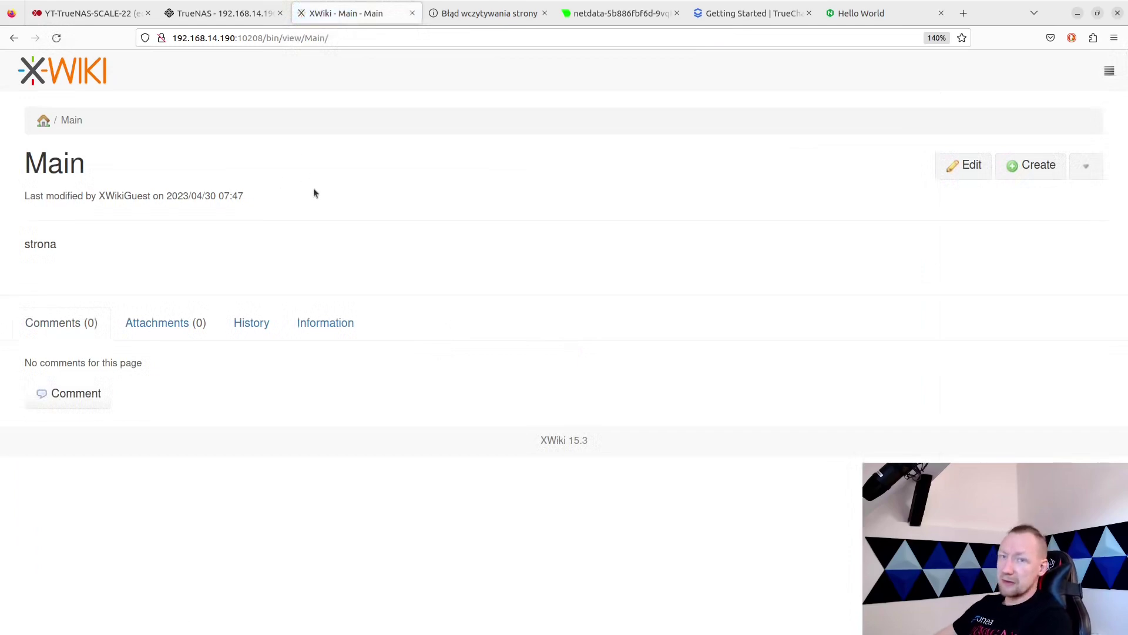
Step: Return to TrueNAS and browse the official and TrueCharts applications available for installation
left_click(227, 14)
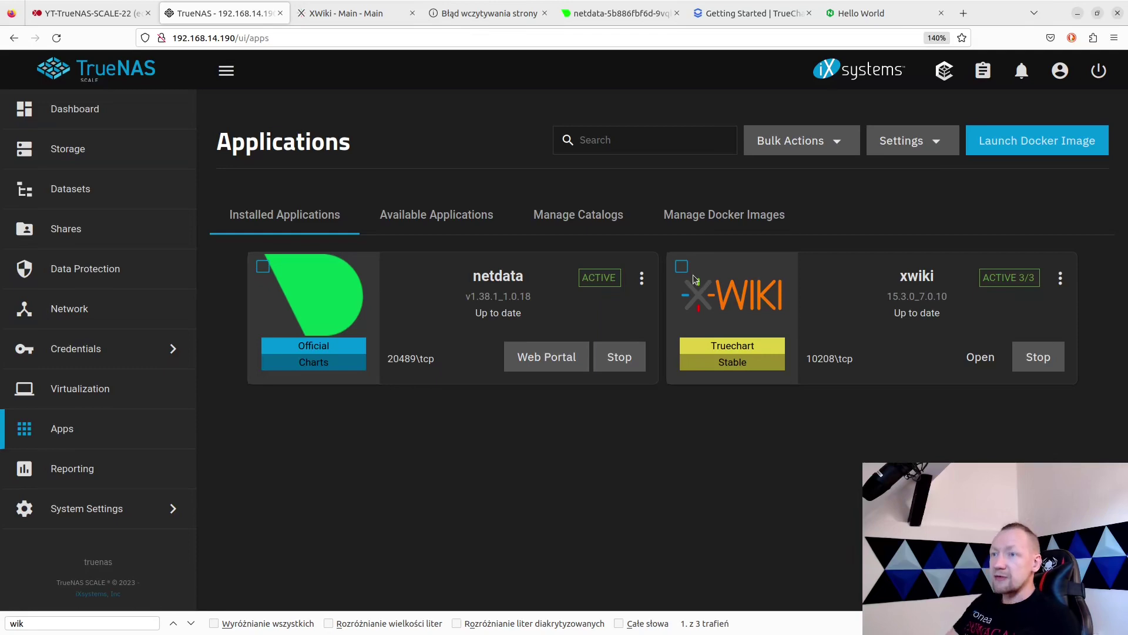
left_click(484, 216)
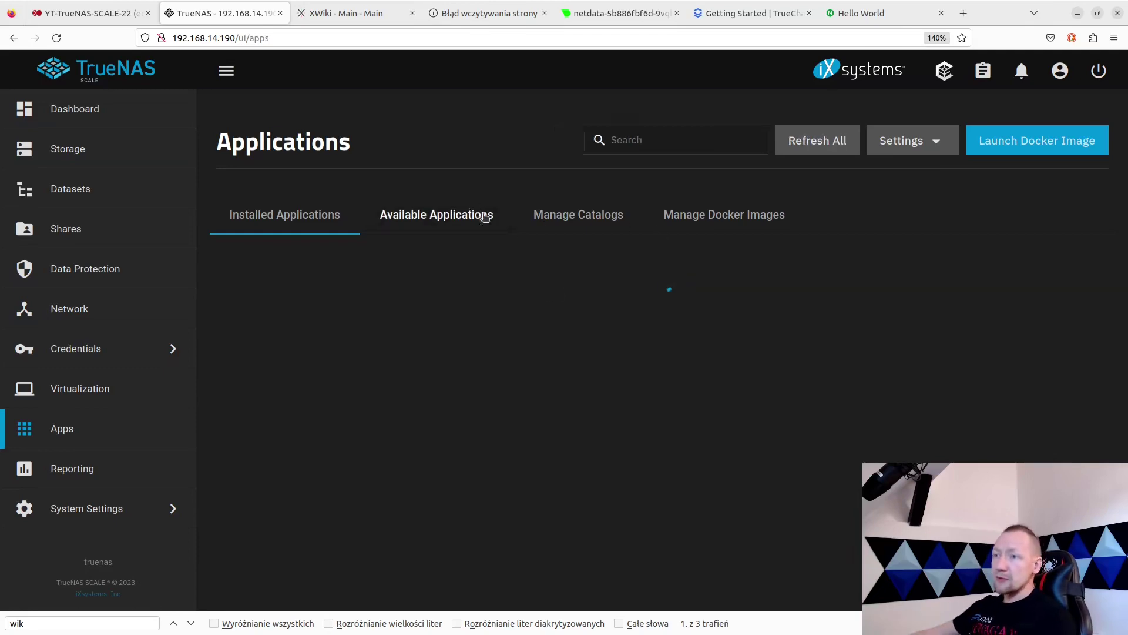
scroll(614, 352, "down", 4)
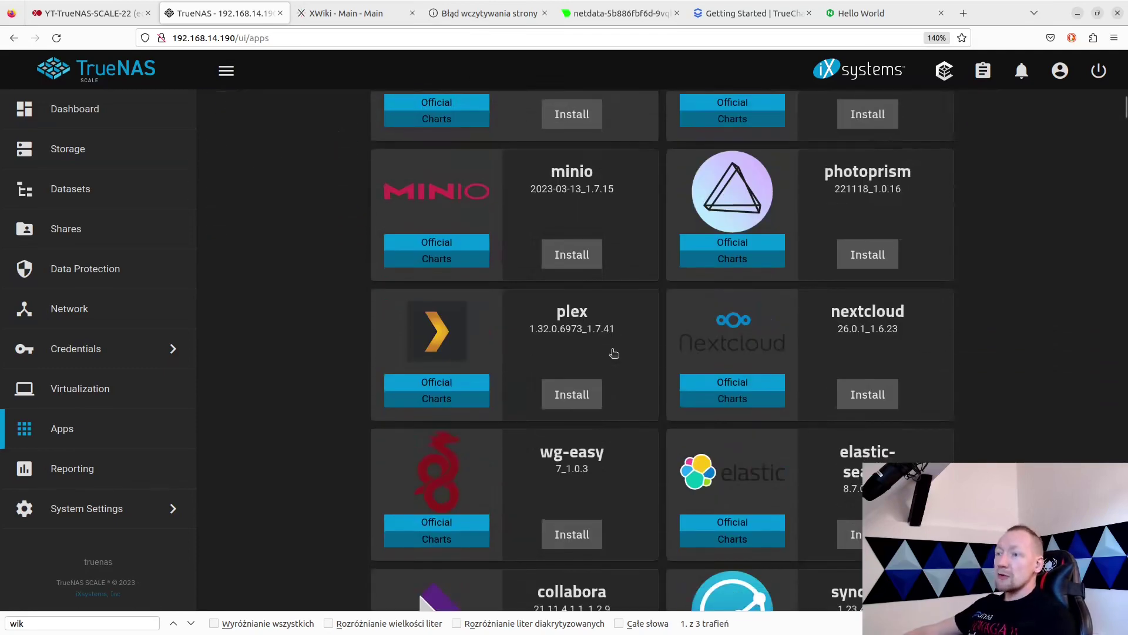
scroll(614, 353, "down", 12)
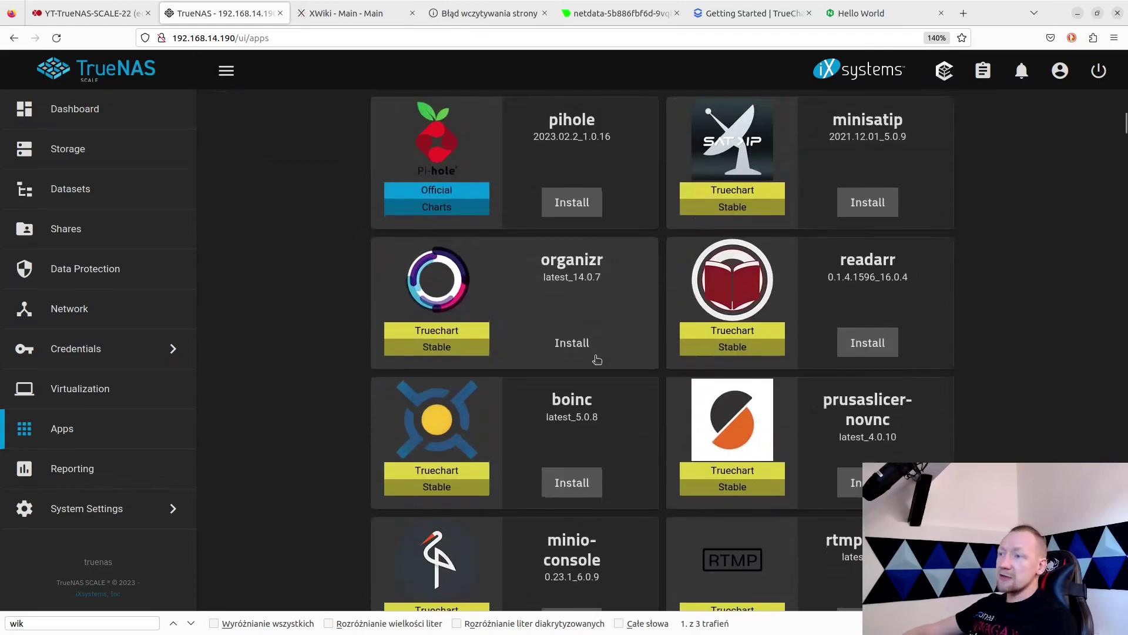
scroll(605, 412, "down", 12)
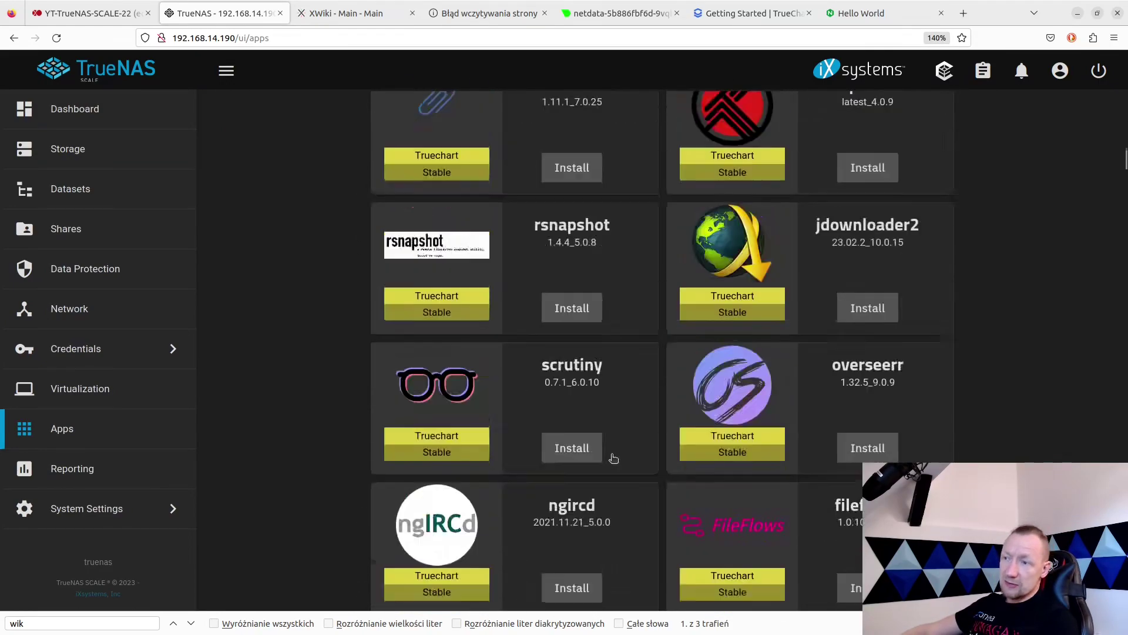
scroll(611, 458, "up", 5)
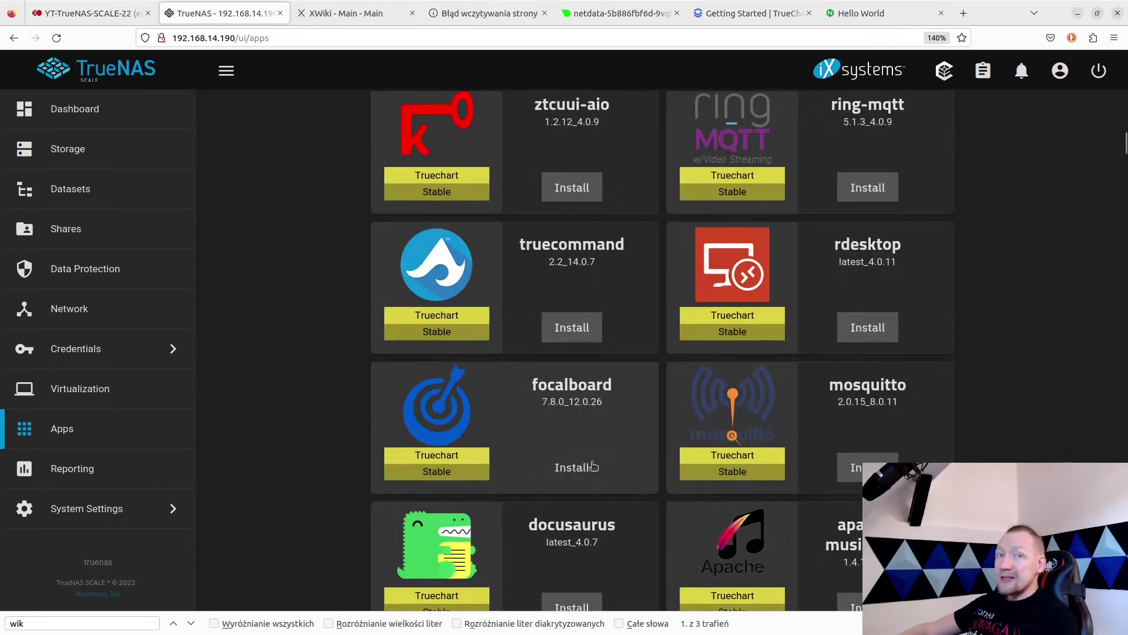
scroll(582, 465, "up", 10)
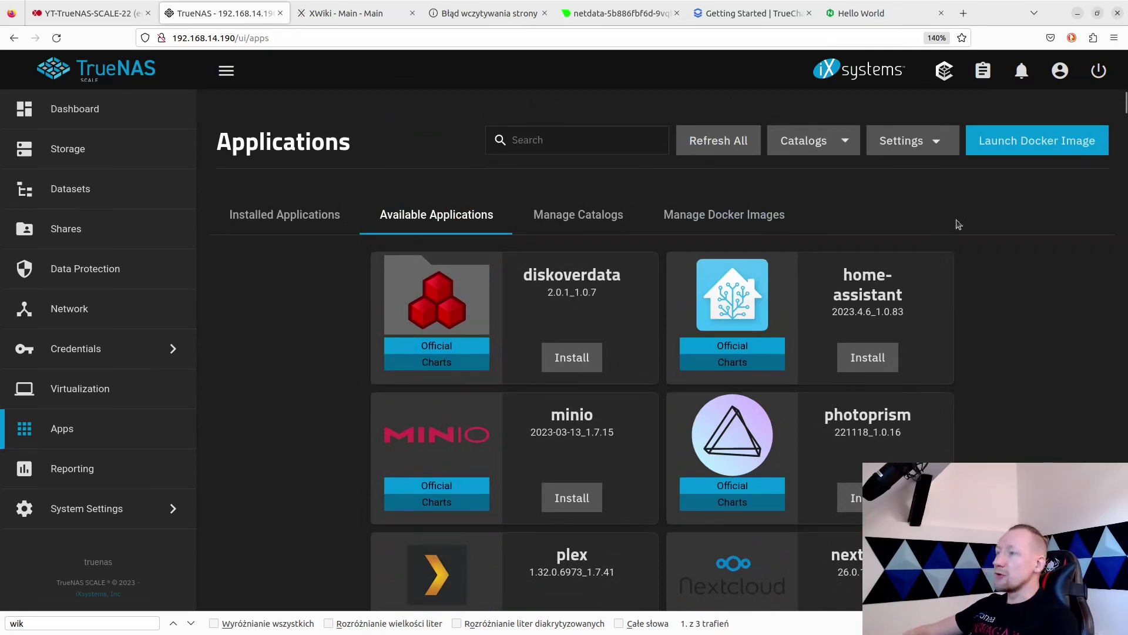
Step: Start launching a custom Docker image with the application name nginx and the image repository nginxdemos/hello
left_click(1005, 144)
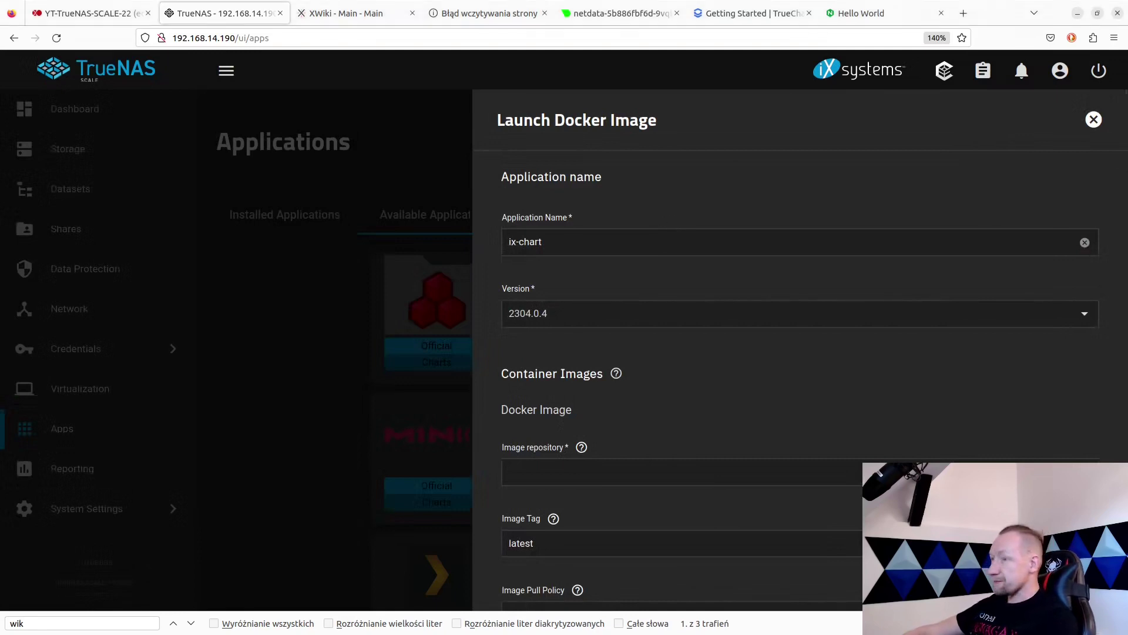
left_click_drag(592, 244, 426, 239)
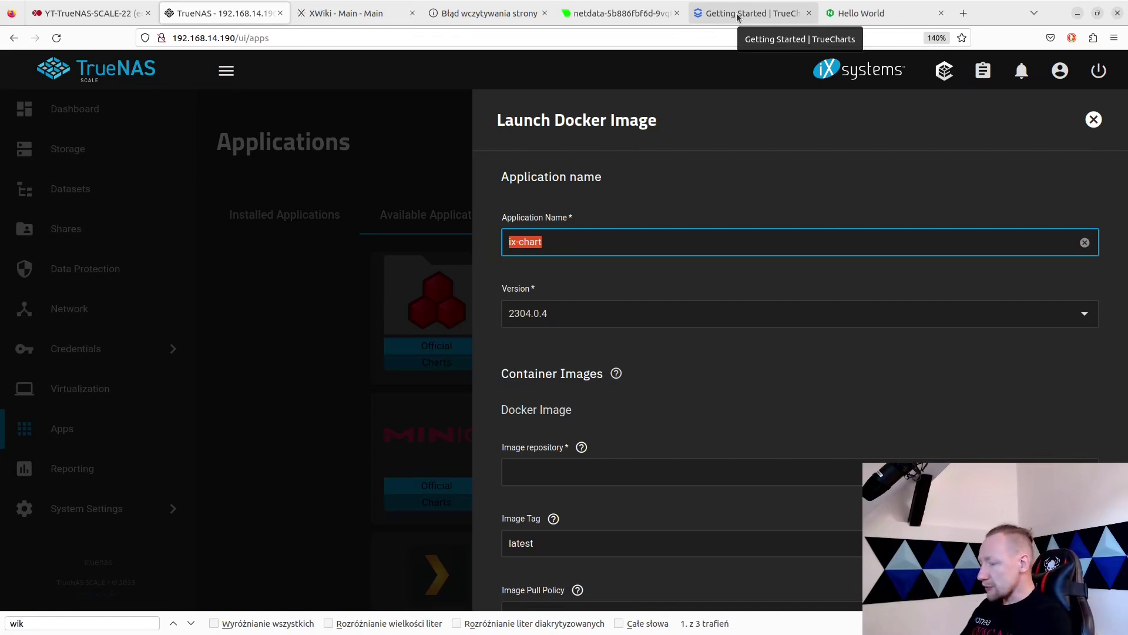
type("ngins")
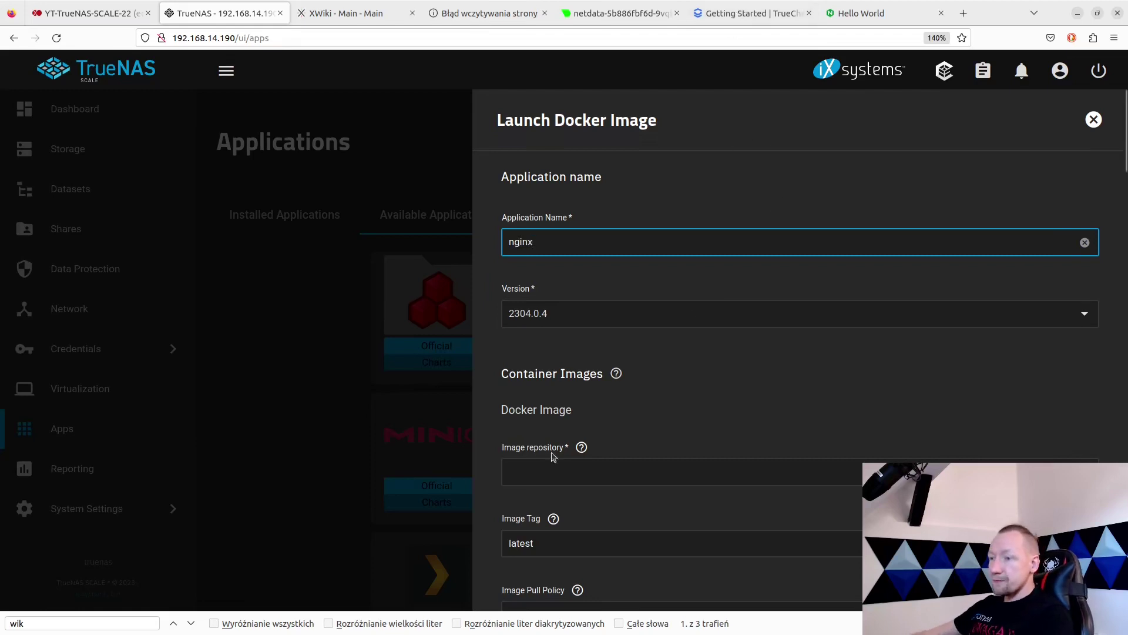
left_click(543, 473)
type("nginxdemos/hello")
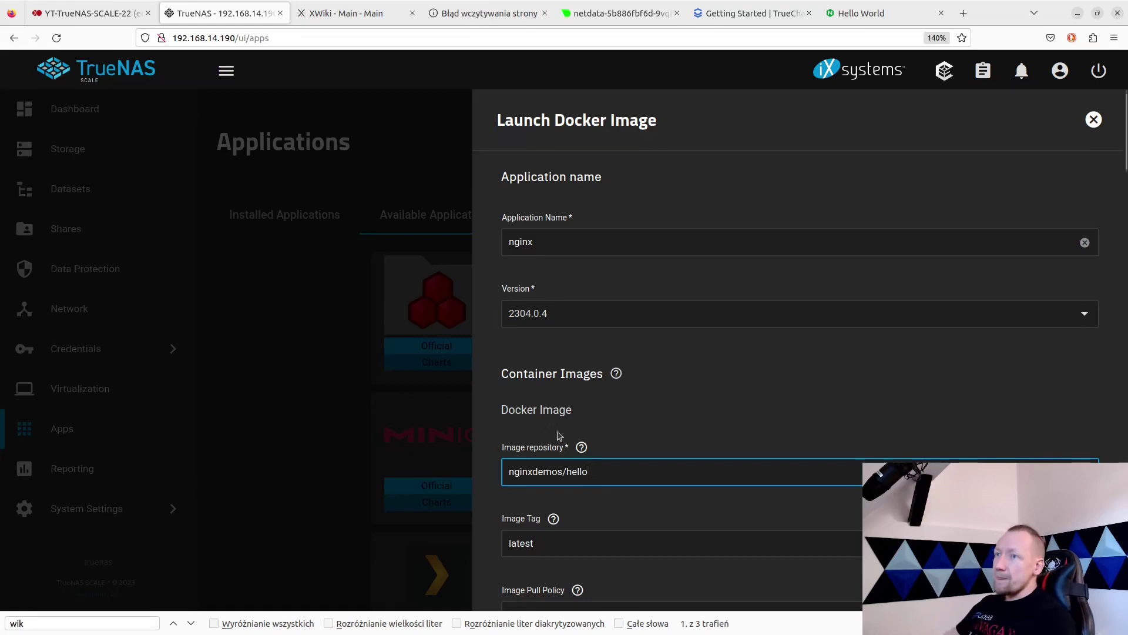
Step: Look through the other open pages, including the NGINX Hello World page, and return to the Docker image form
left_click(733, 13)
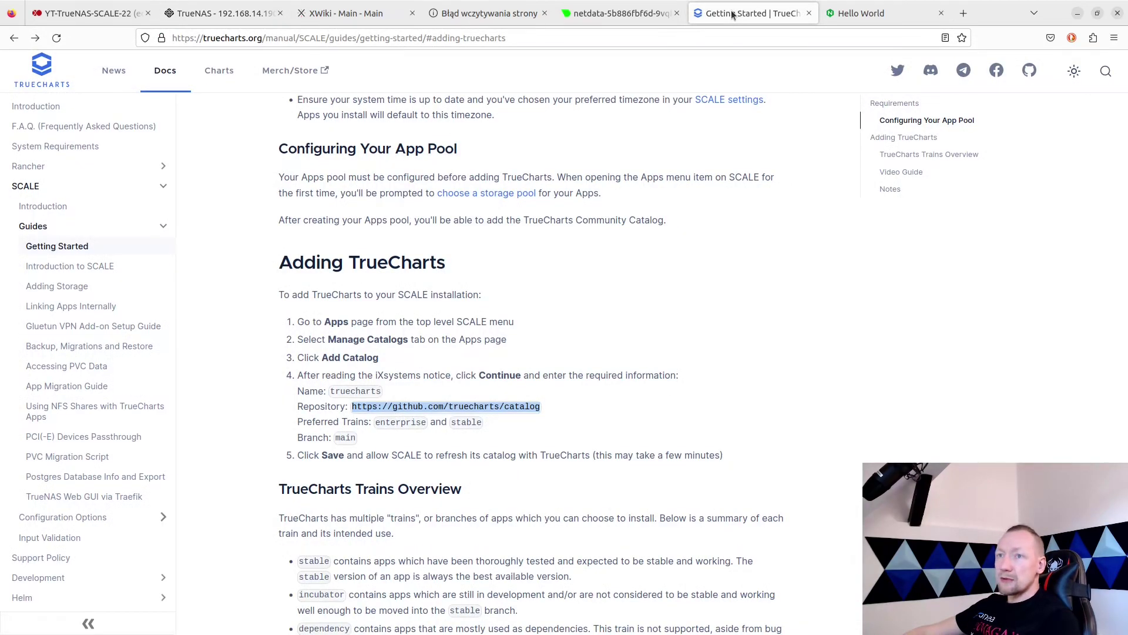
left_click(497, 11)
left_click(858, 10)
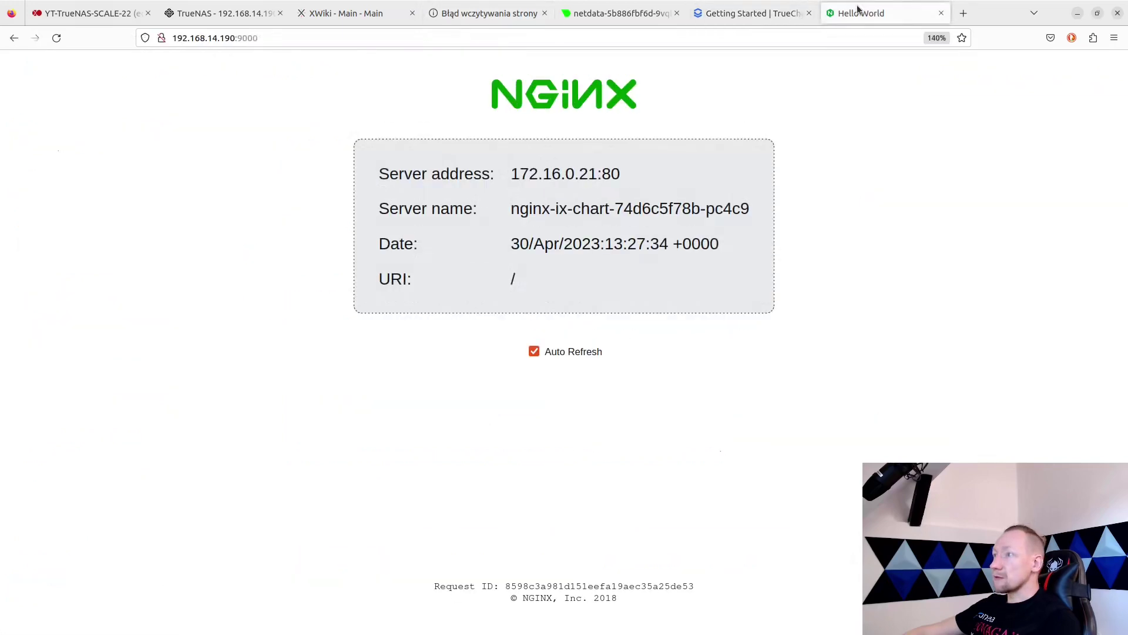
left_click(746, 13)
left_click(620, 13)
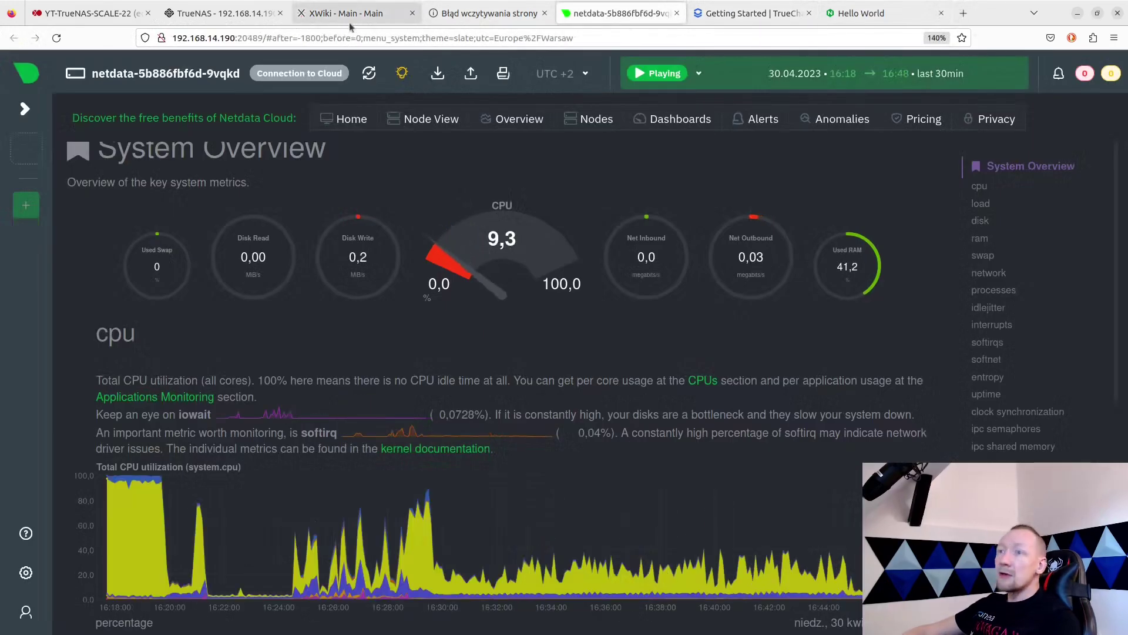
left_click(229, 17)
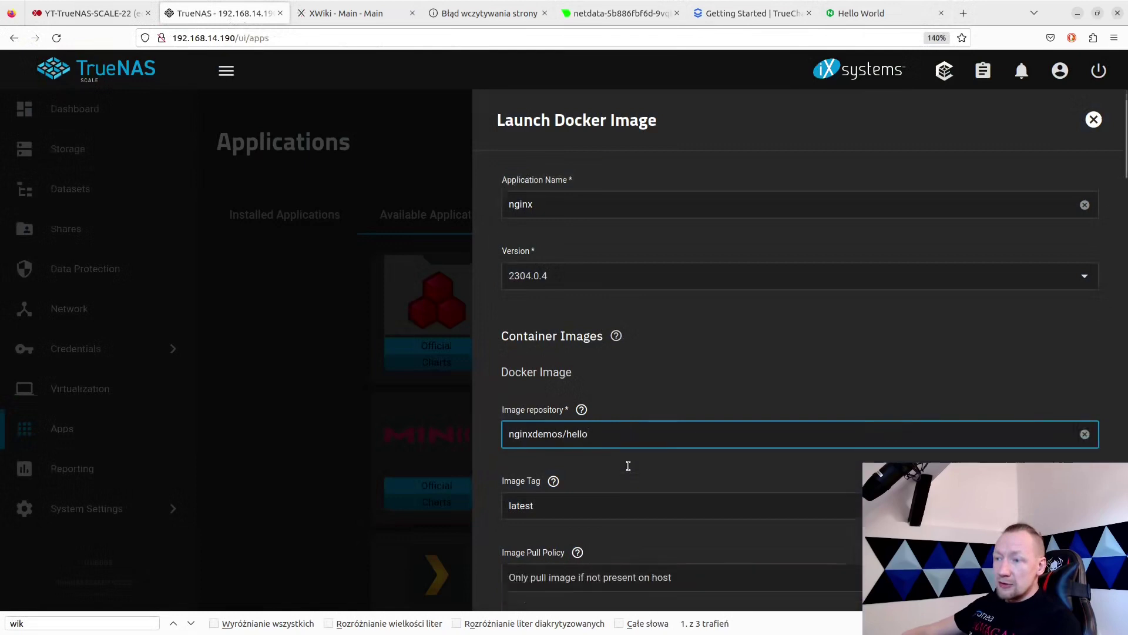
Step: Review the Docker image settings and set the pull policy to only pull the image if not present on host
scroll(628, 465, "down", 1)
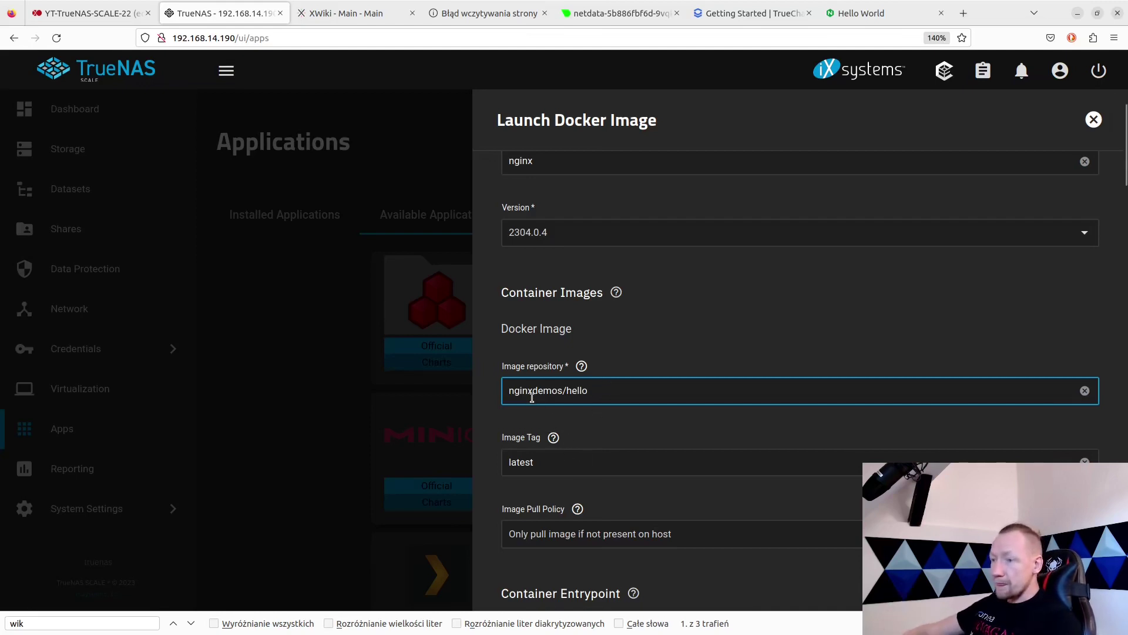
scroll(585, 477, "down", 5)
scroll(599, 299, "up", 2)
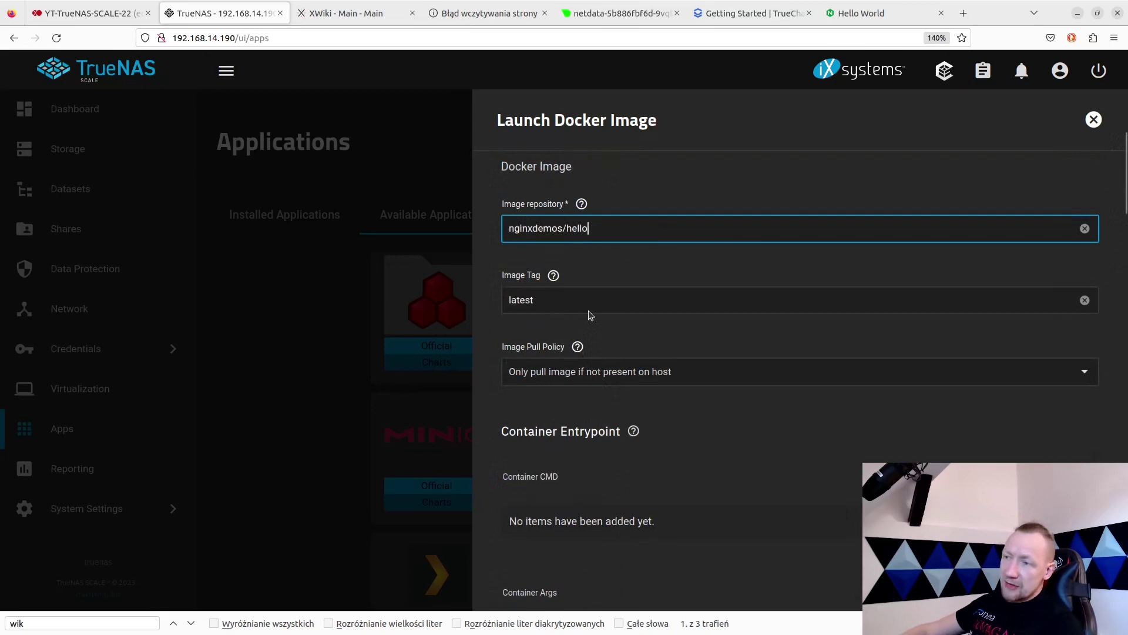
scroll(646, 361, "down", 2)
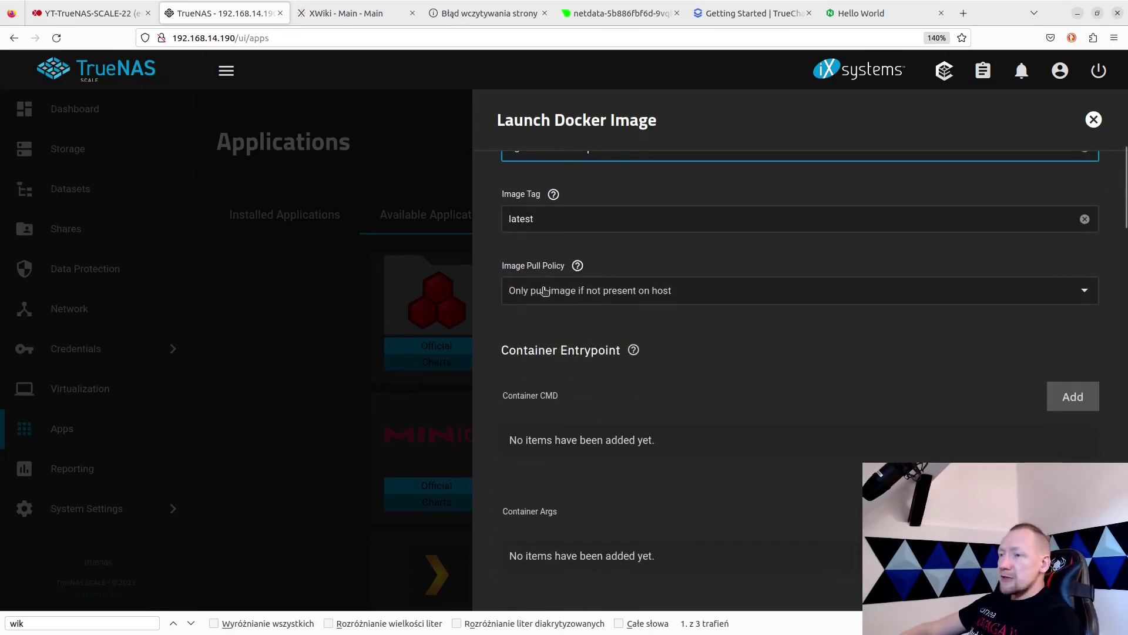
left_click(567, 292)
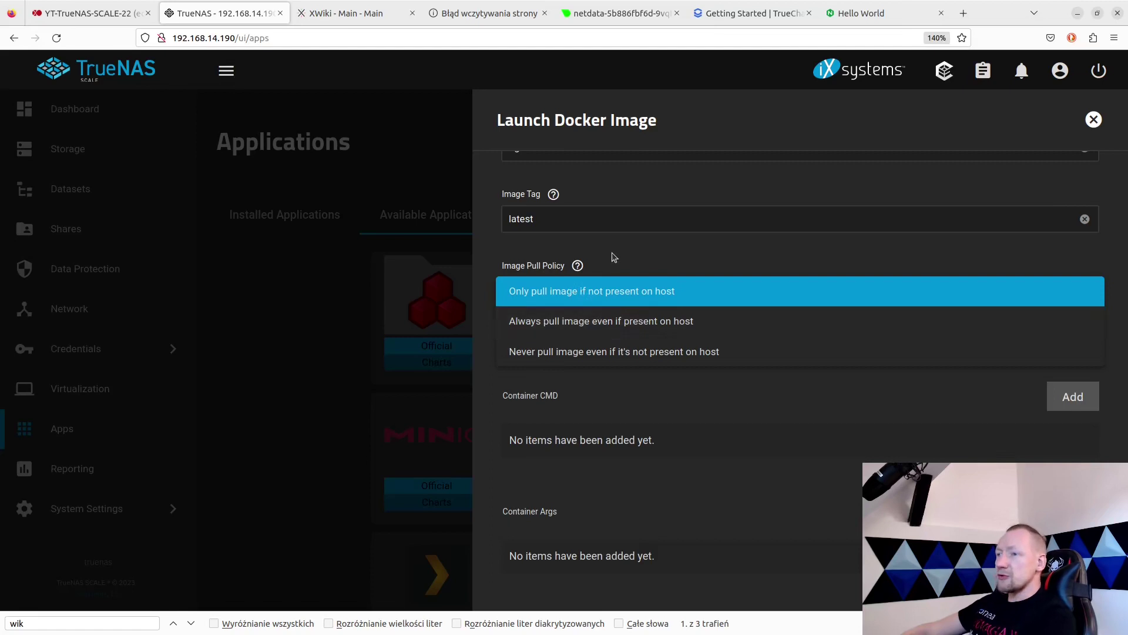
left_click(637, 296)
scroll(638, 364, "down", 1)
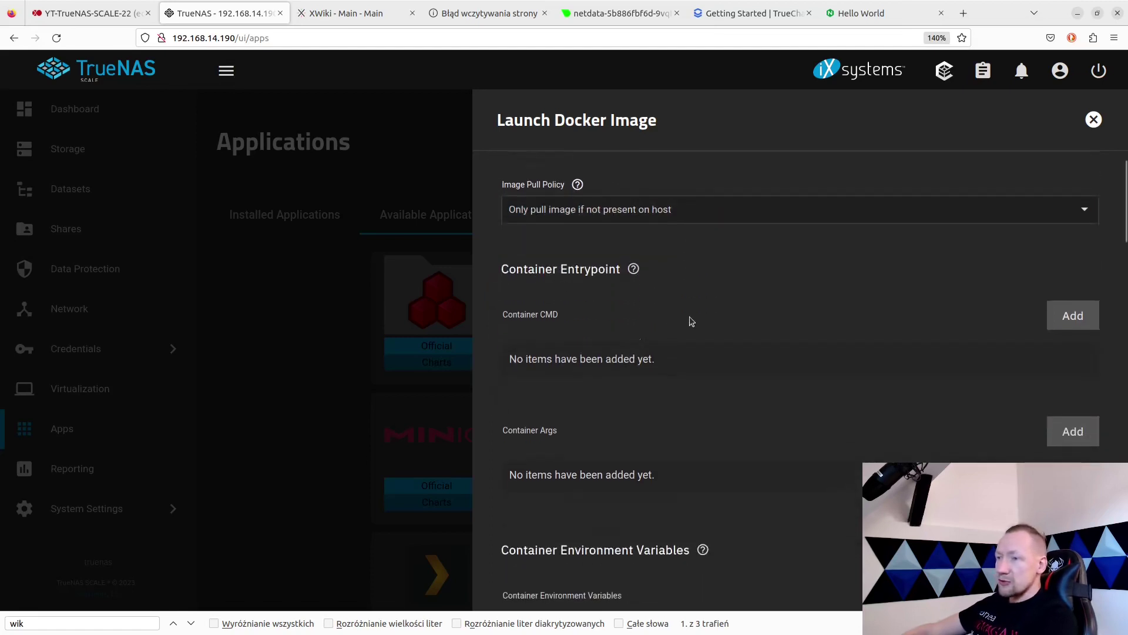
Step: Add a blank container environment variable entry to see its name and value fields, and remove it again
scroll(790, 324, "down", 1)
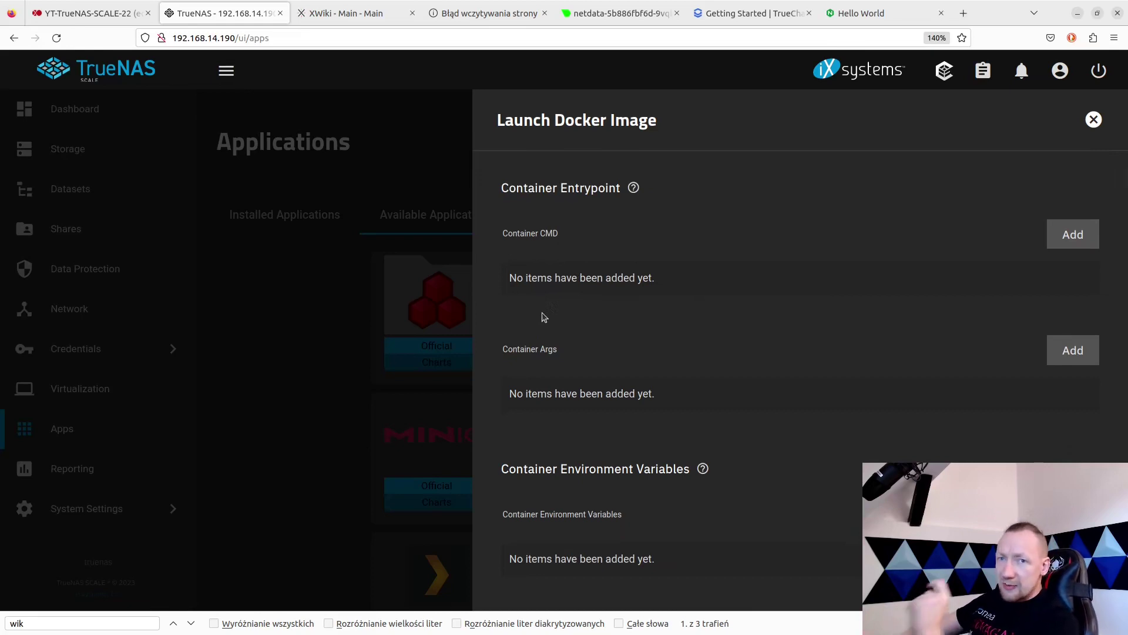
scroll(718, 352, "down", 1)
scroll(718, 360, "down", 1)
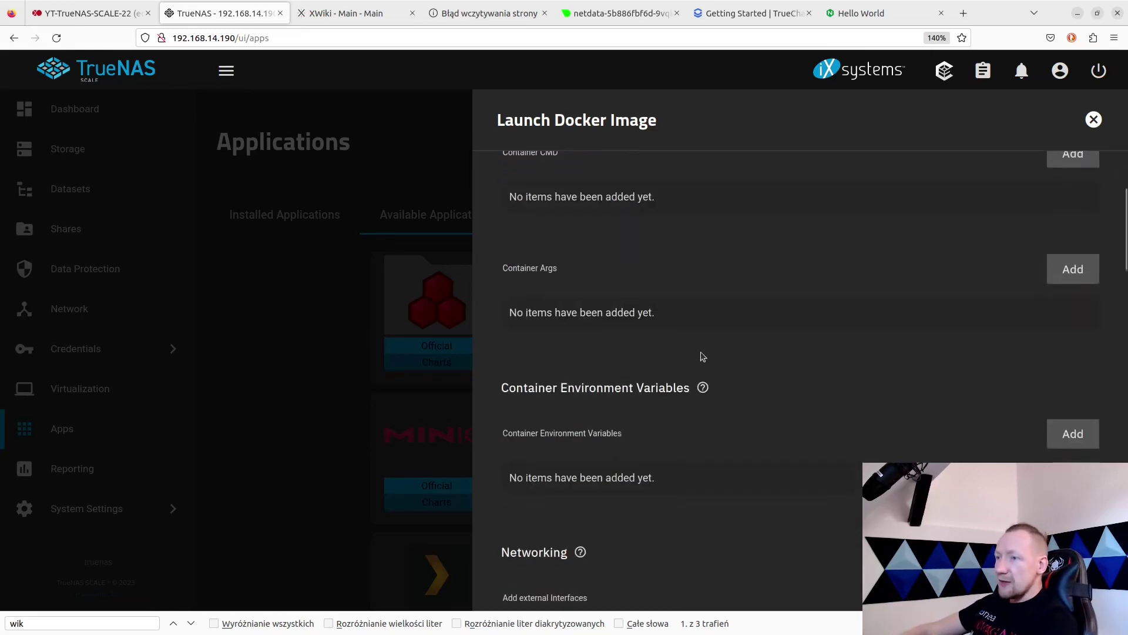
scroll(733, 400, "down", 2)
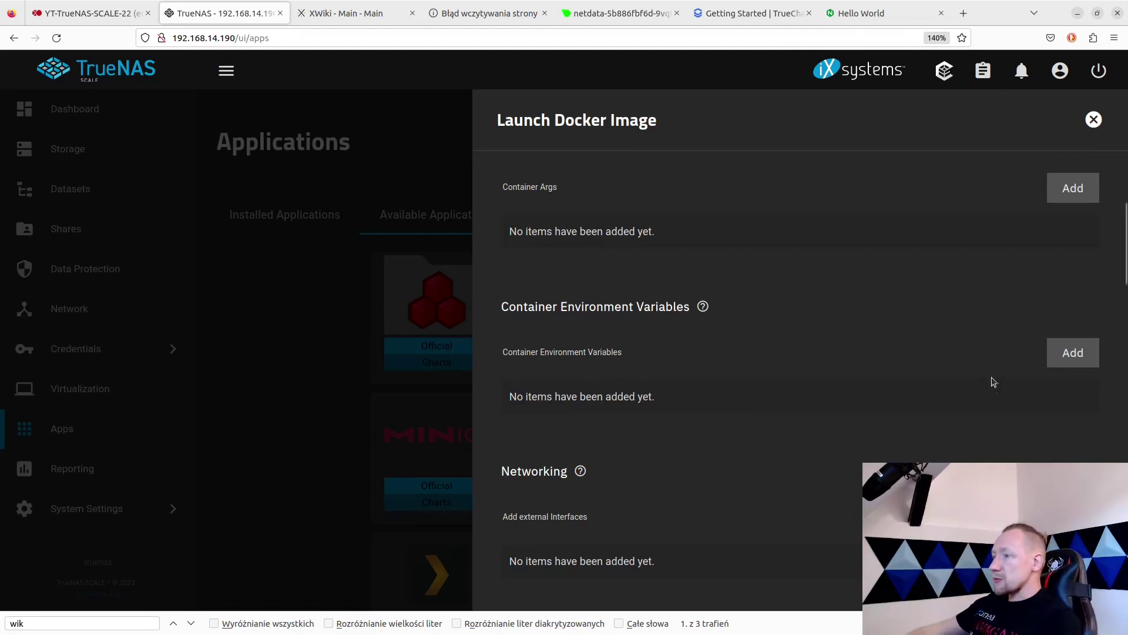
left_click(1078, 355)
left_click(585, 429)
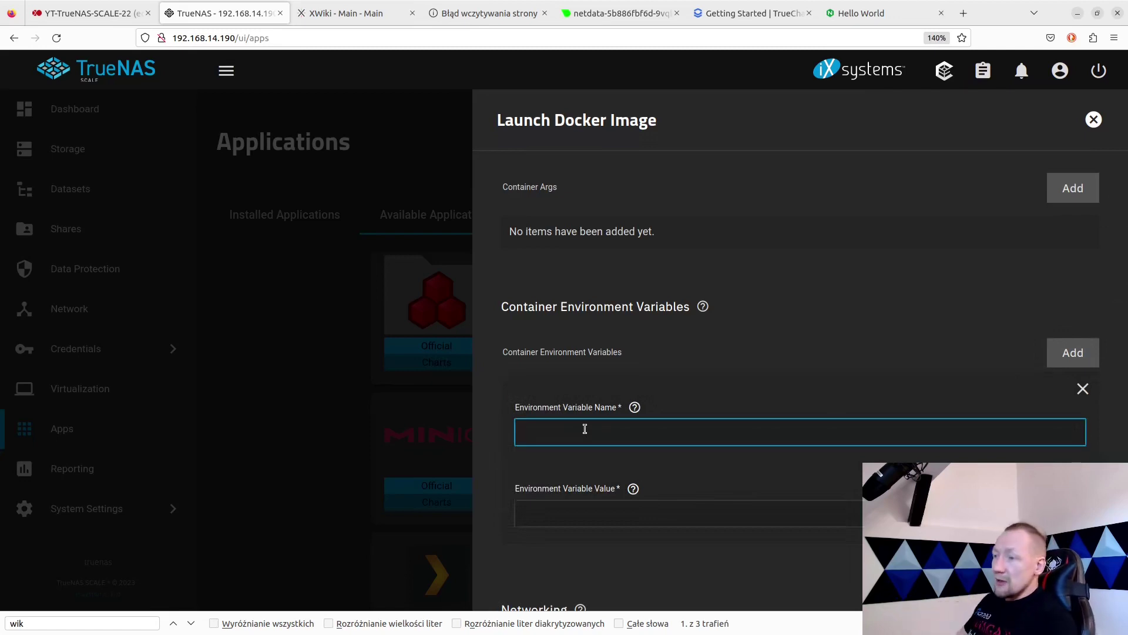
left_click(1081, 392)
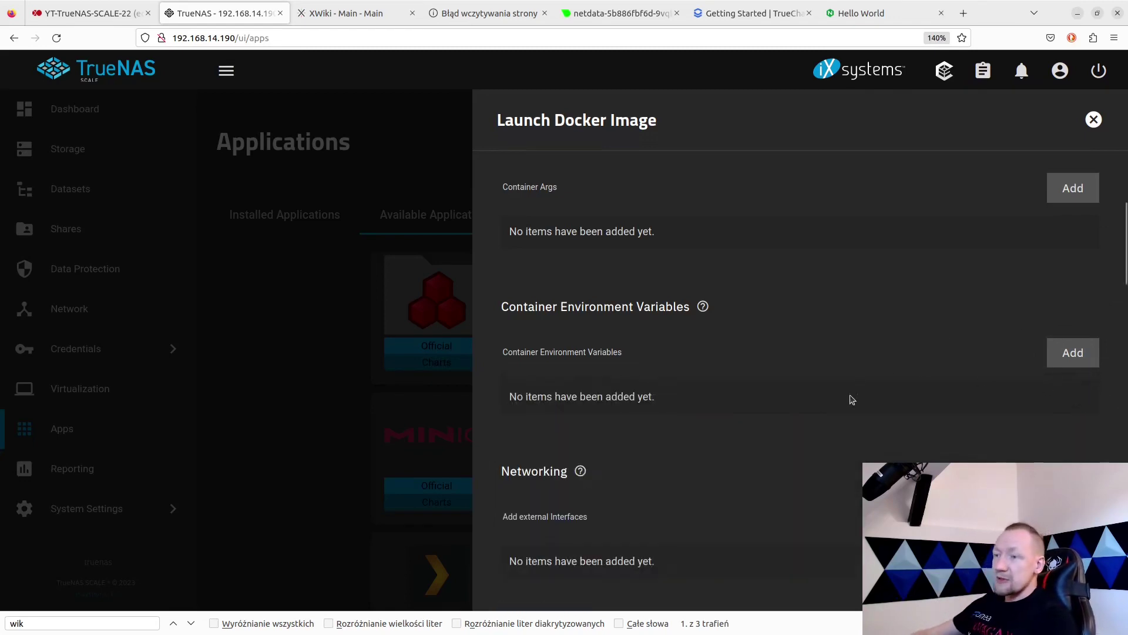
Step: Add an external network interface using the 'eth0' host interface with IPAM type Use DHCP, and remove it again
scroll(850, 397, "down", 3)
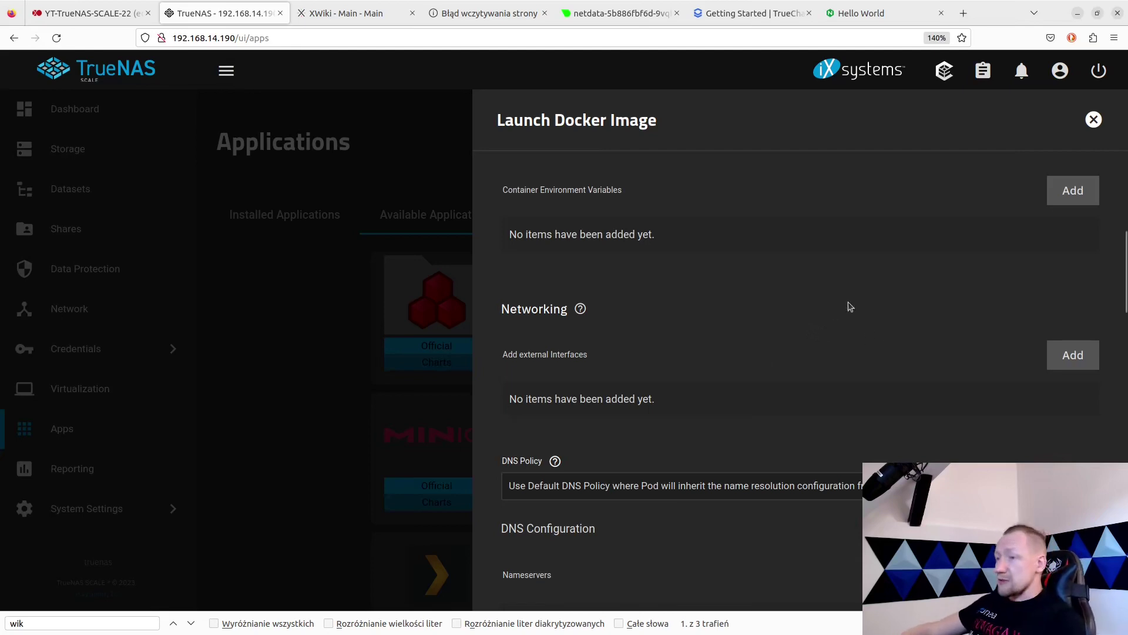
left_click(1073, 355)
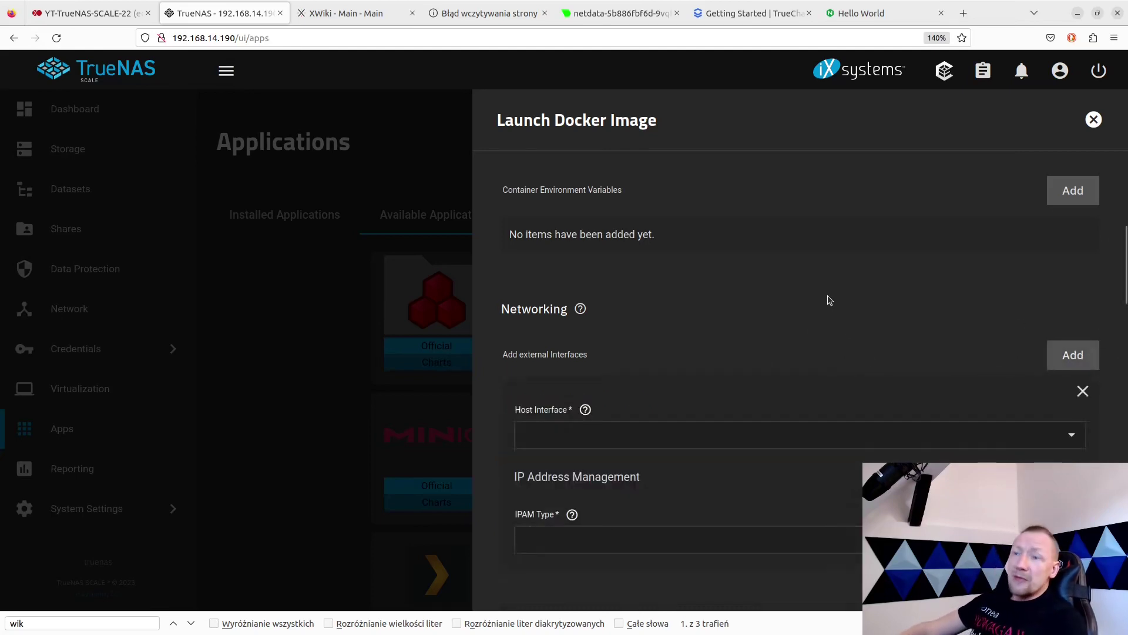
scroll(755, 344, "down", 2)
left_click(734, 352)
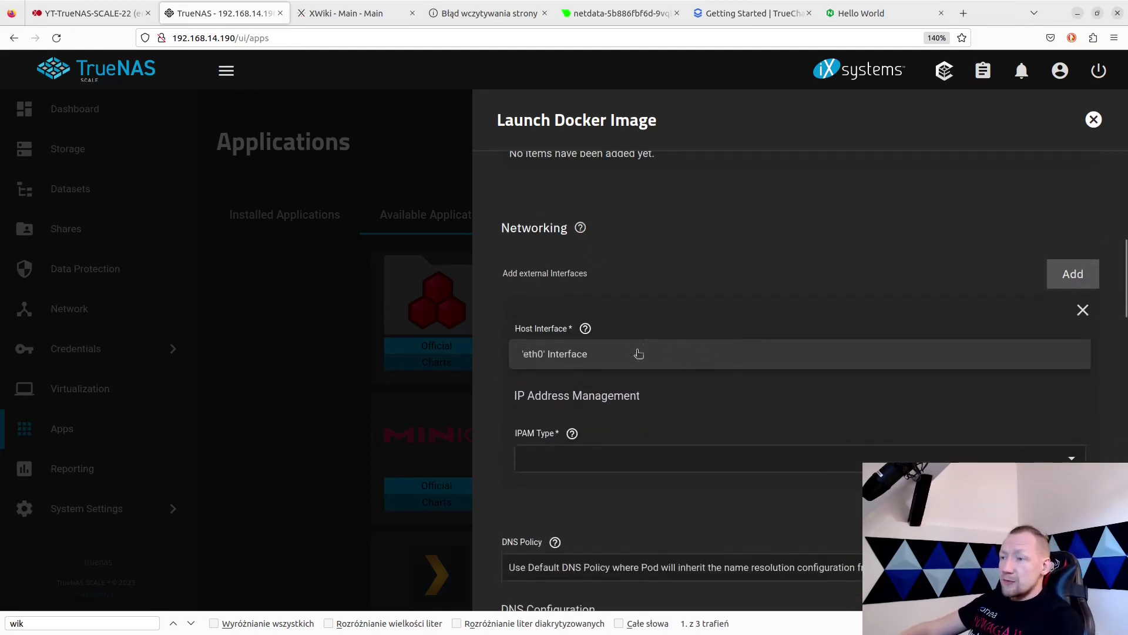
left_click(639, 353)
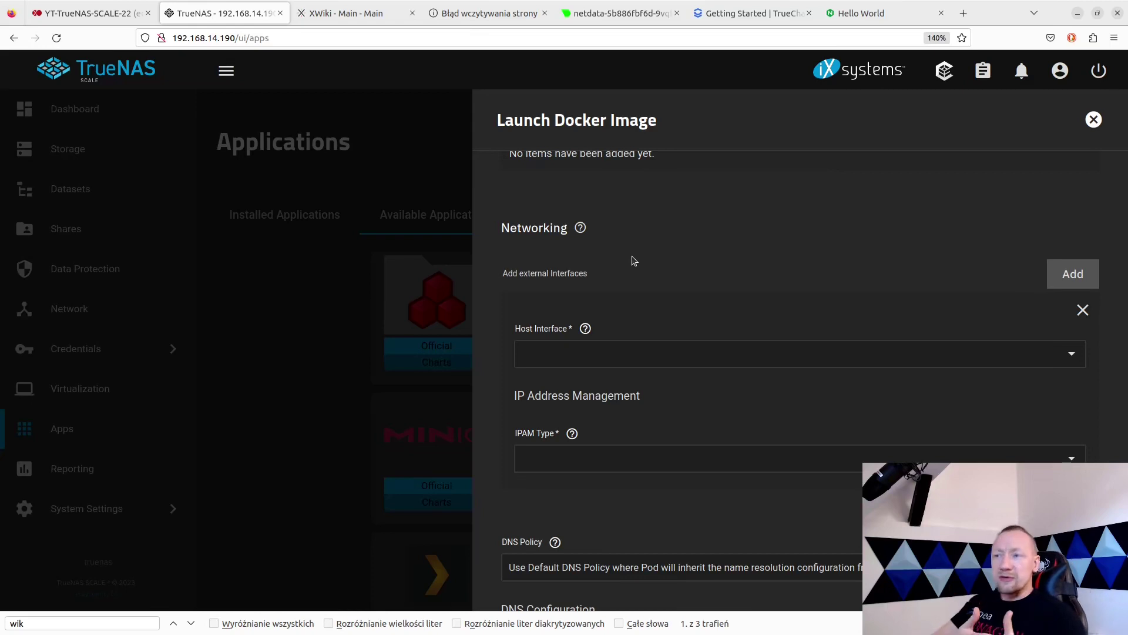
left_click(622, 355)
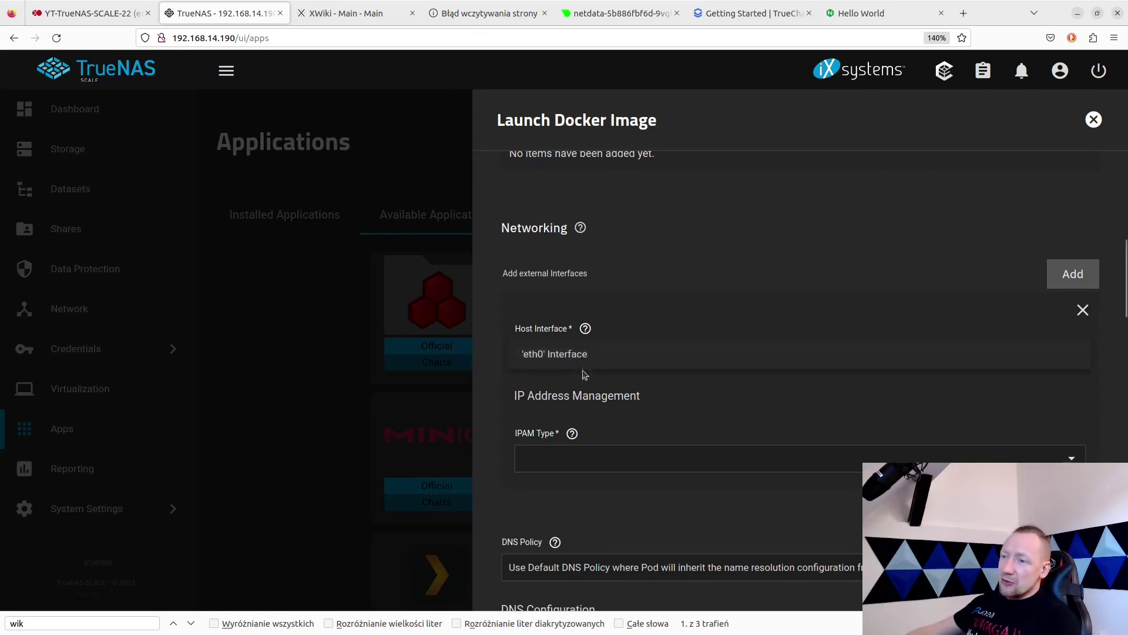
left_click(622, 356)
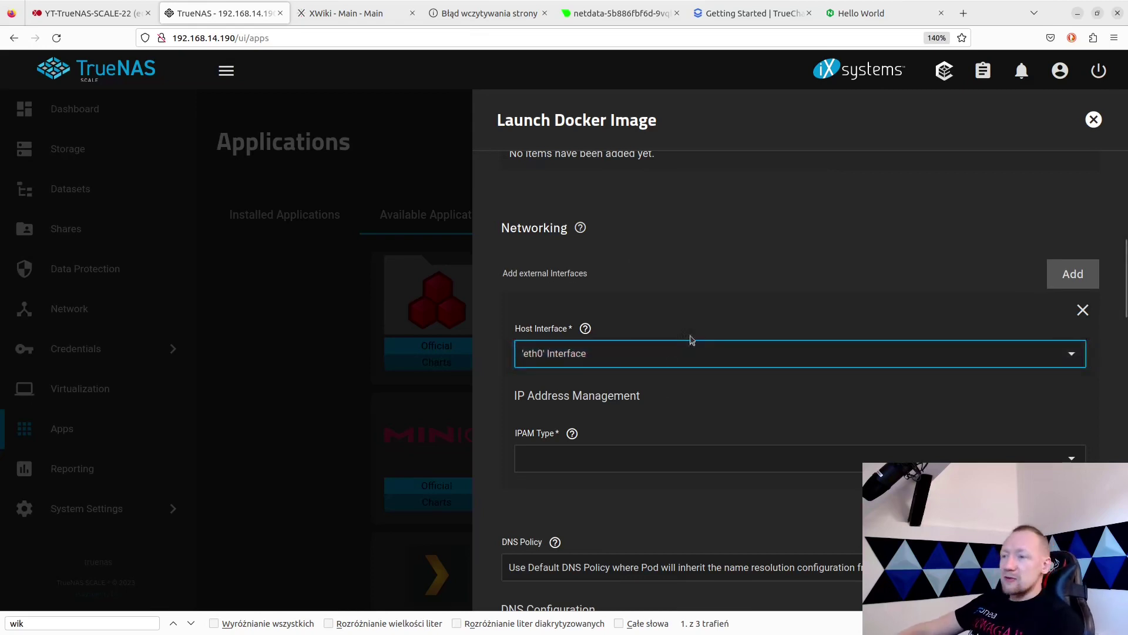
left_click(605, 464)
left_click(553, 464)
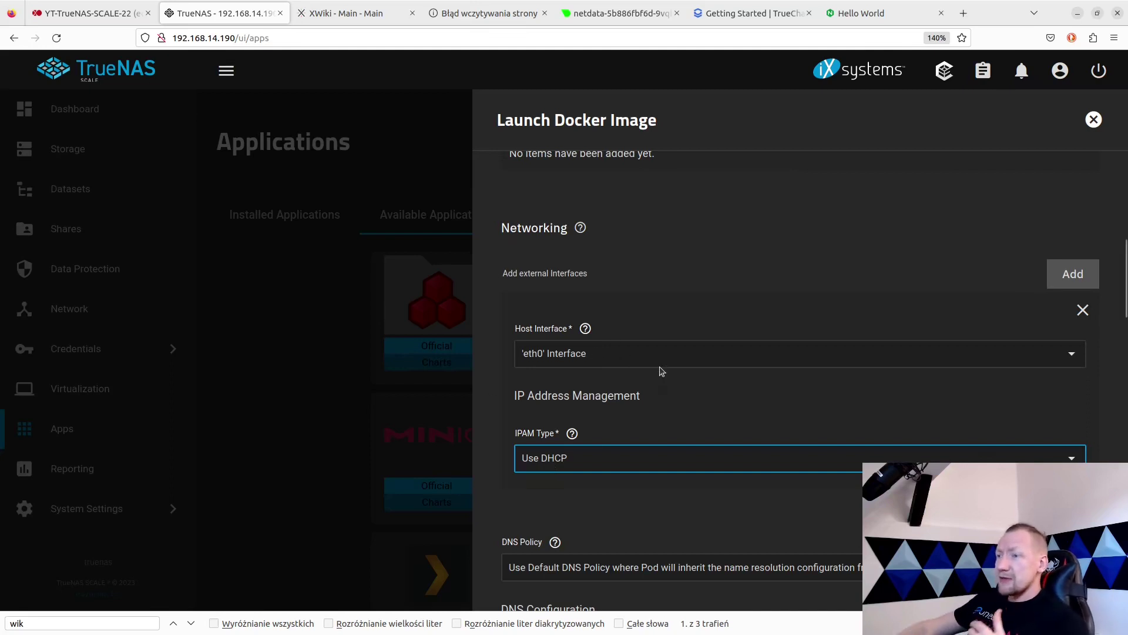
left_click(1083, 311)
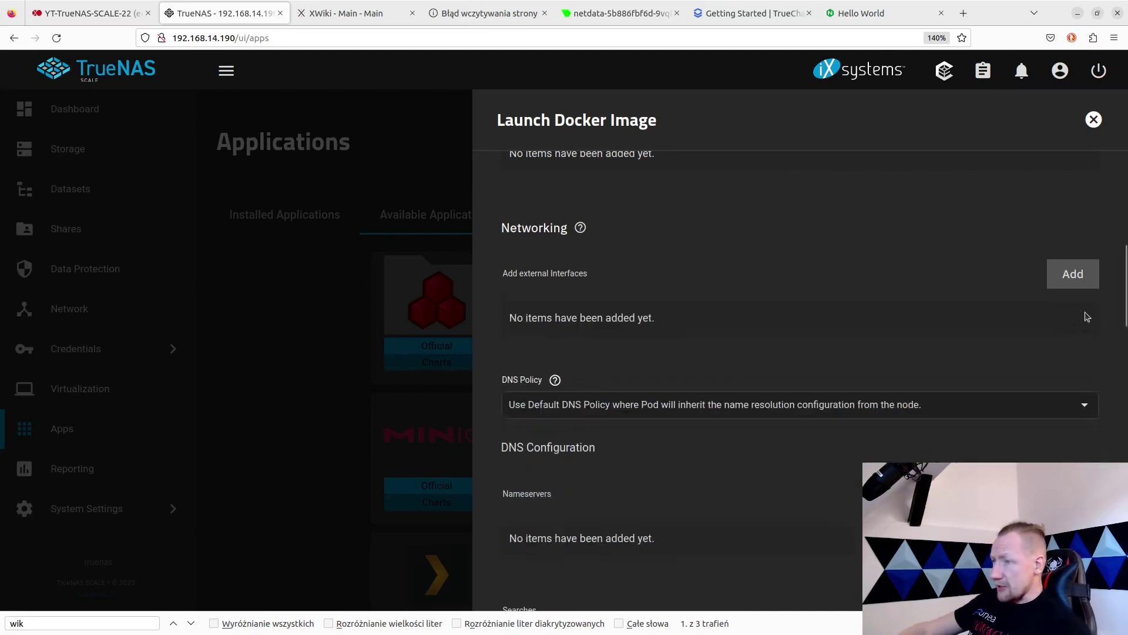
Step: Add a port forwarding entry with container port 80 and node port 8080
scroll(667, 319, "down", 8)
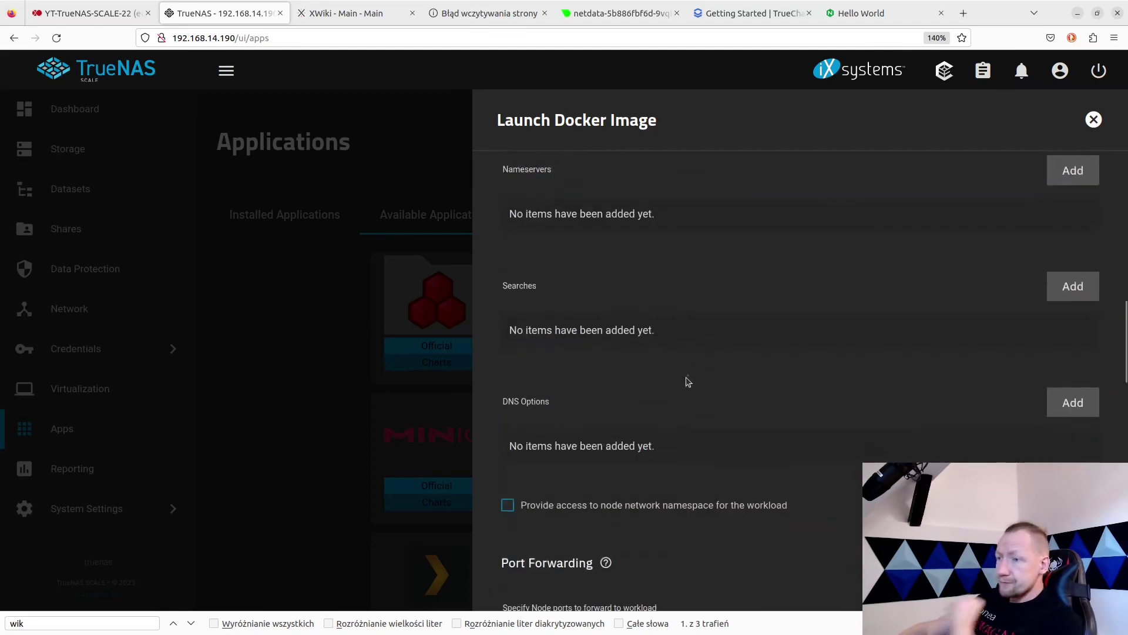
scroll(647, 388, "down", 1)
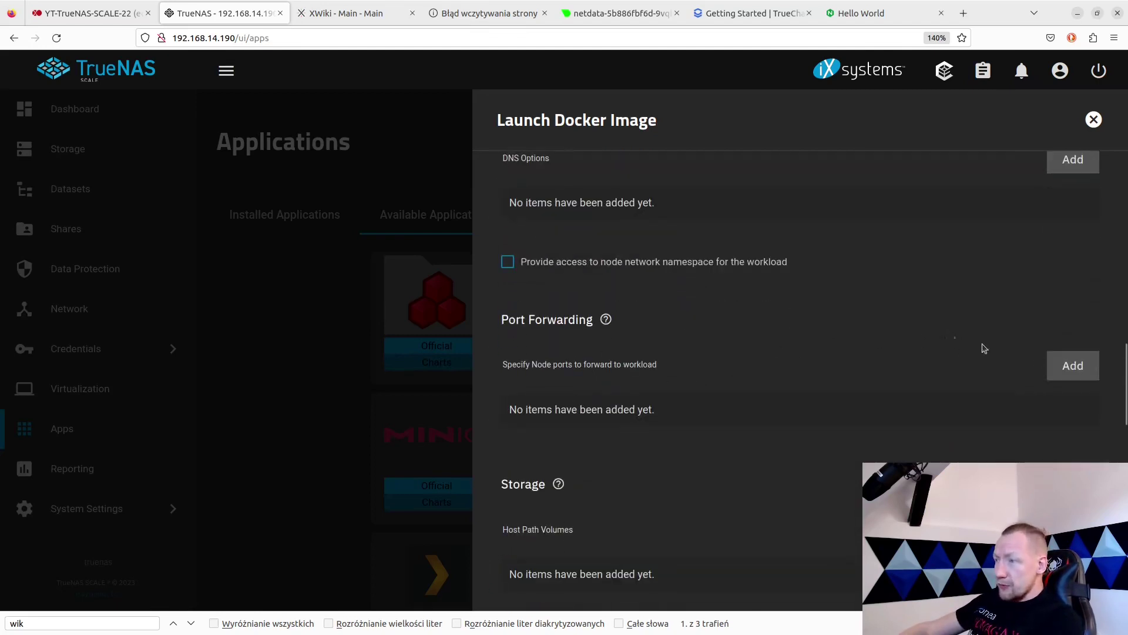
left_click(1073, 366)
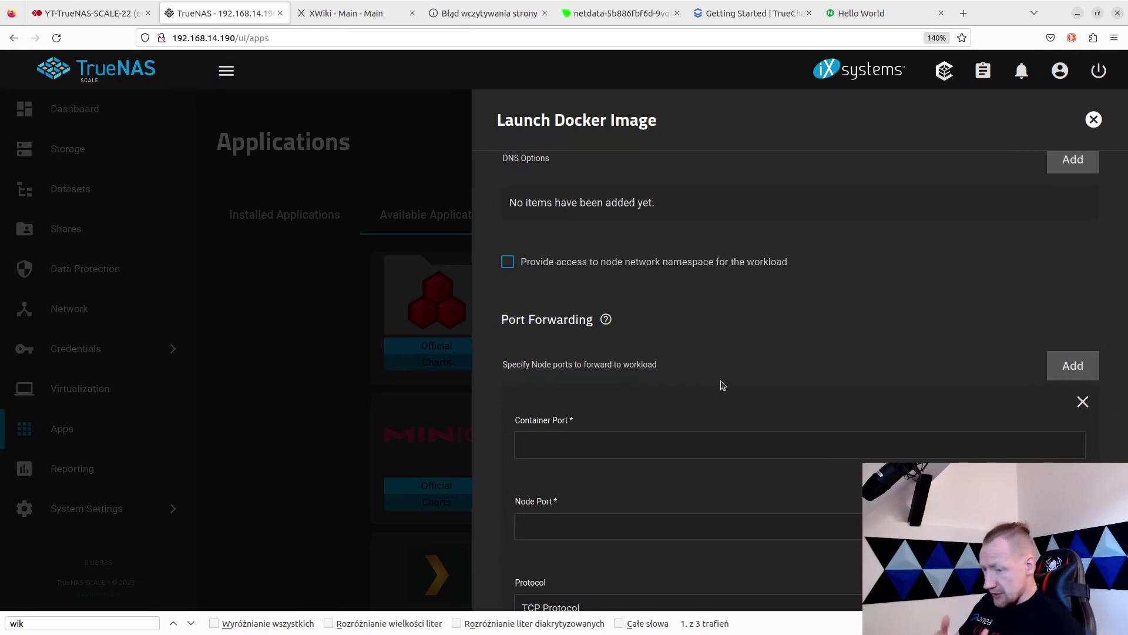
left_click(596, 445)
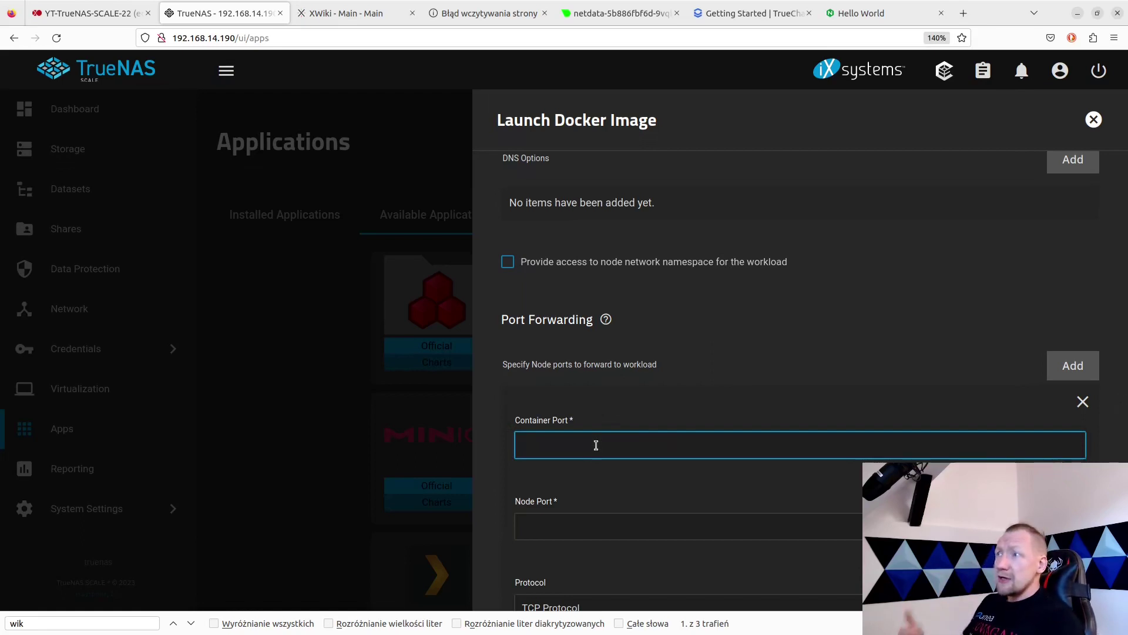
type("80")
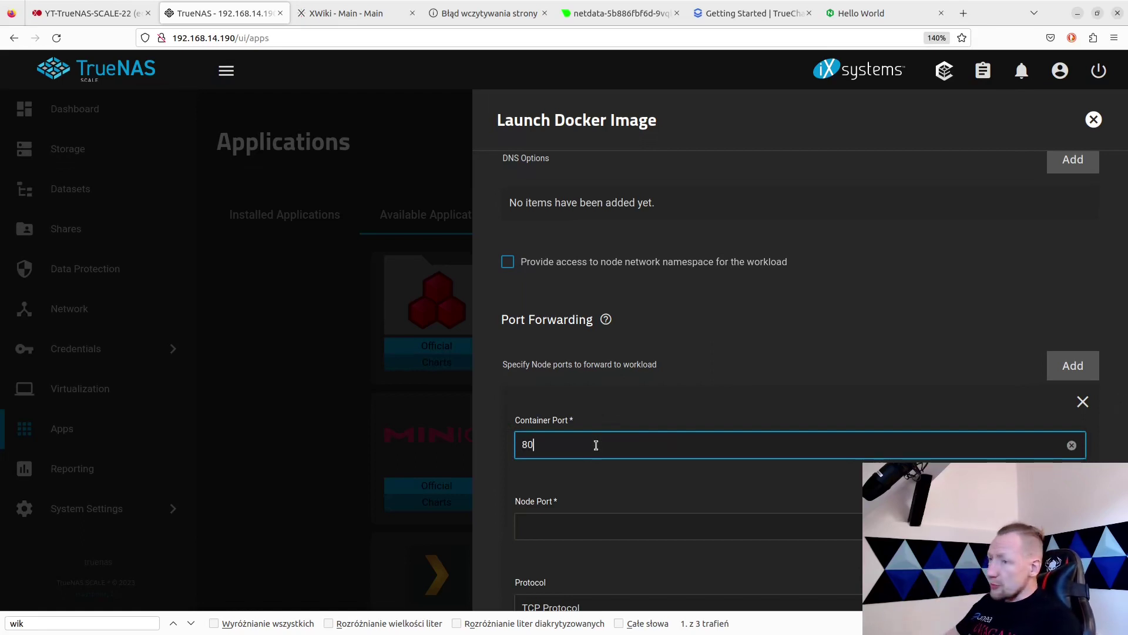
left_click(572, 533)
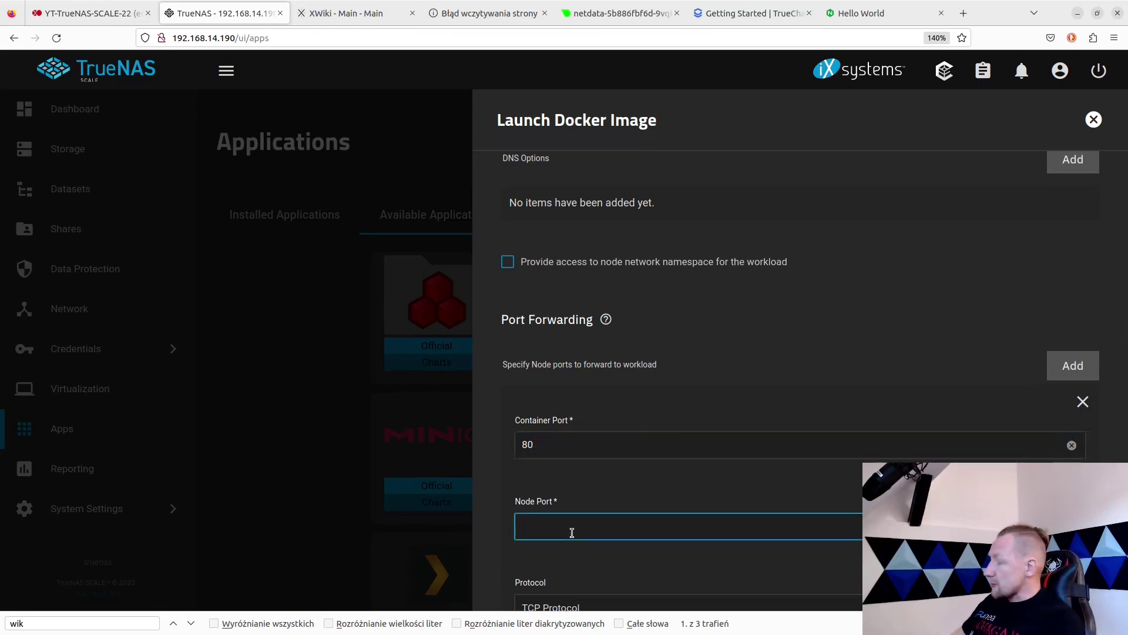
type("8080")
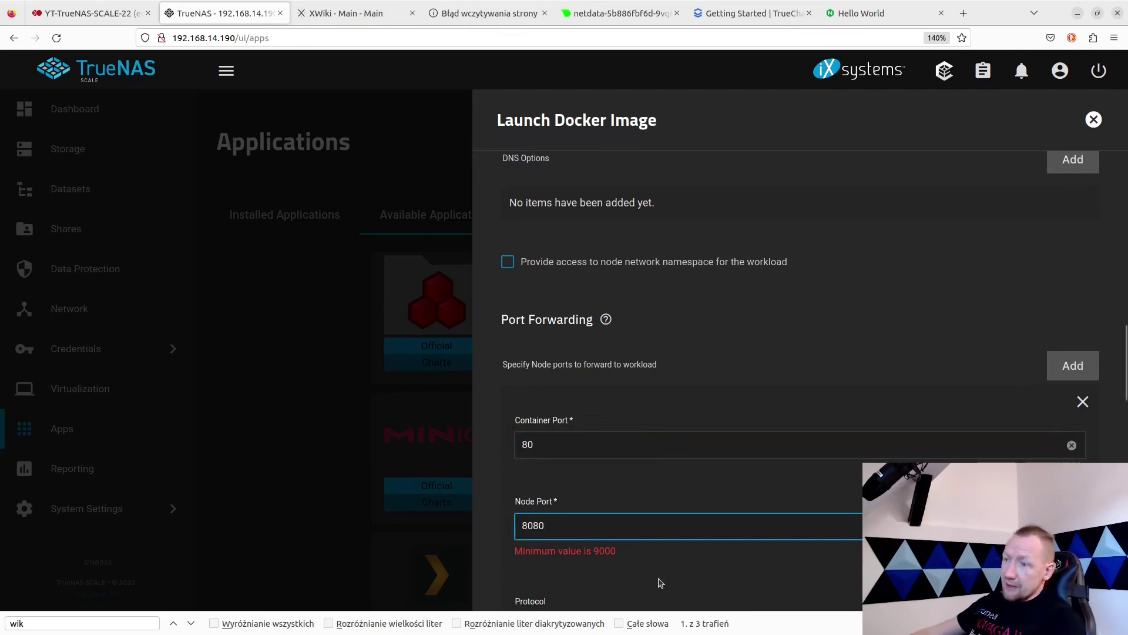
Step: Change the node port of the forwarding entry to 9000 and choose TCP Protocol
left_click_drag(575, 531, 488, 524)
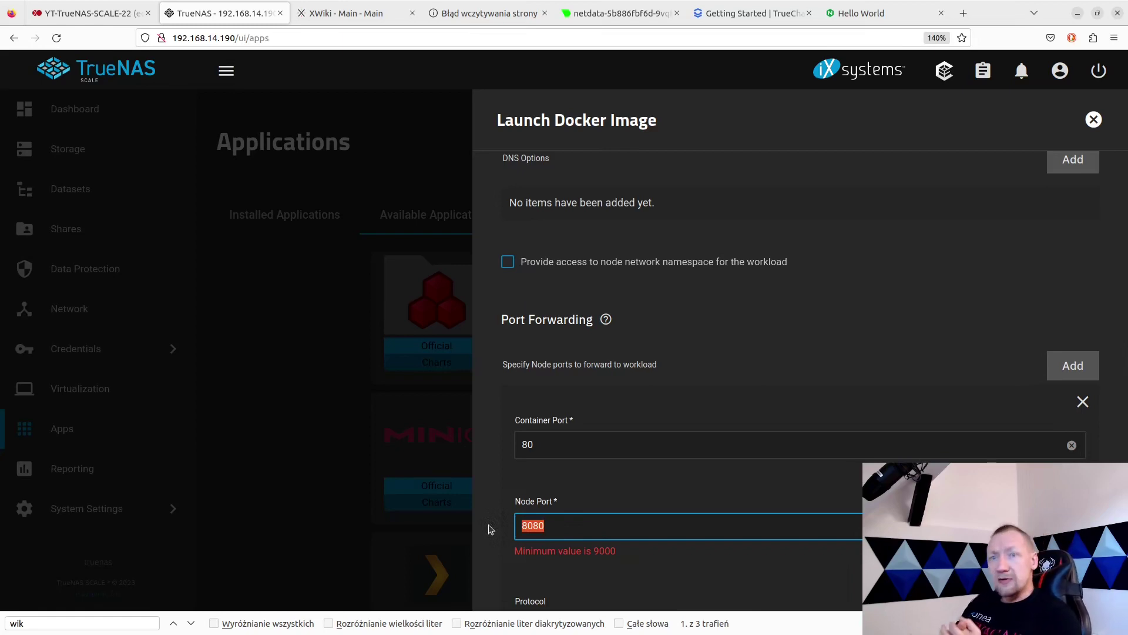
type("9000")
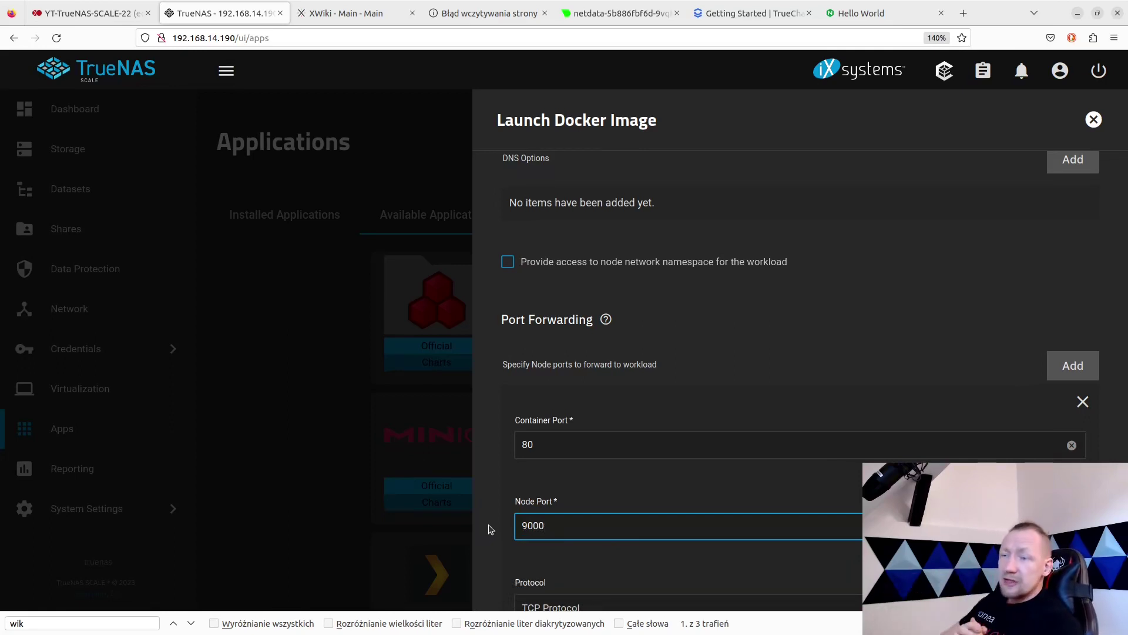
scroll(545, 524, "down", 3)
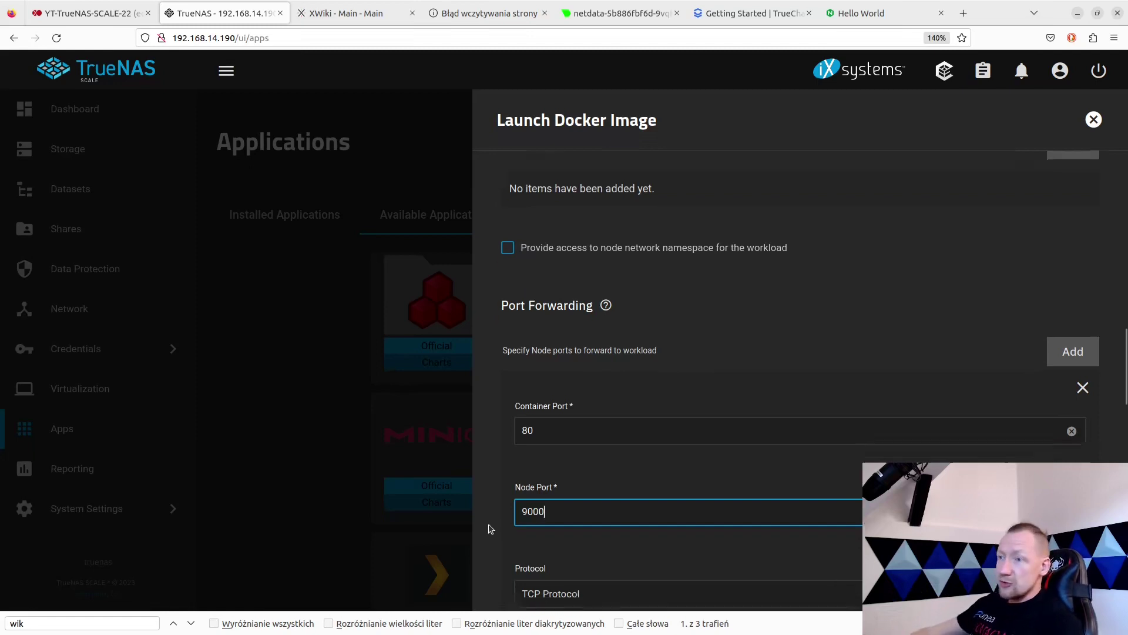
left_click(579, 528)
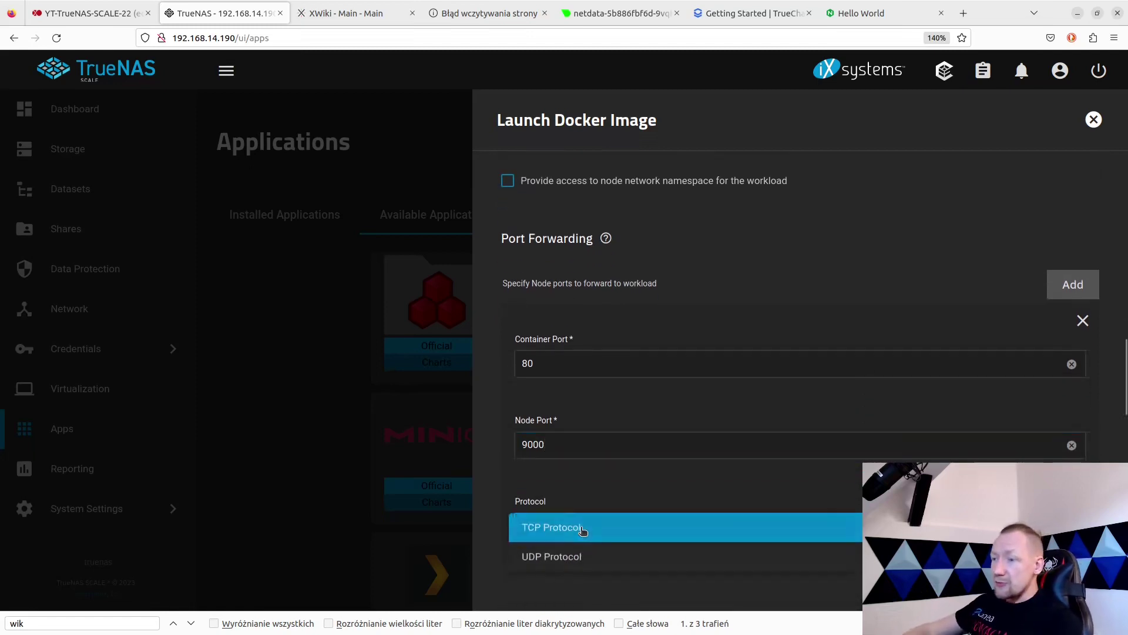
left_click(579, 528)
Step: Add a host path volume entry, browse /mnt to test-pool for its host path, and remove the entry again
scroll(575, 515, "down", 12)
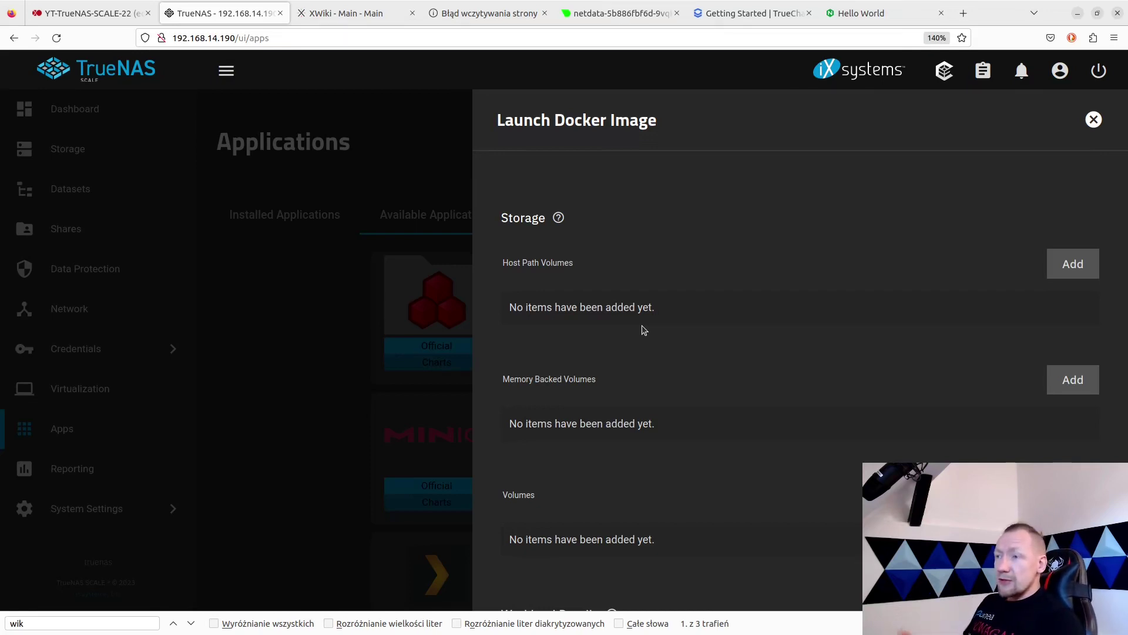
left_click(1081, 263)
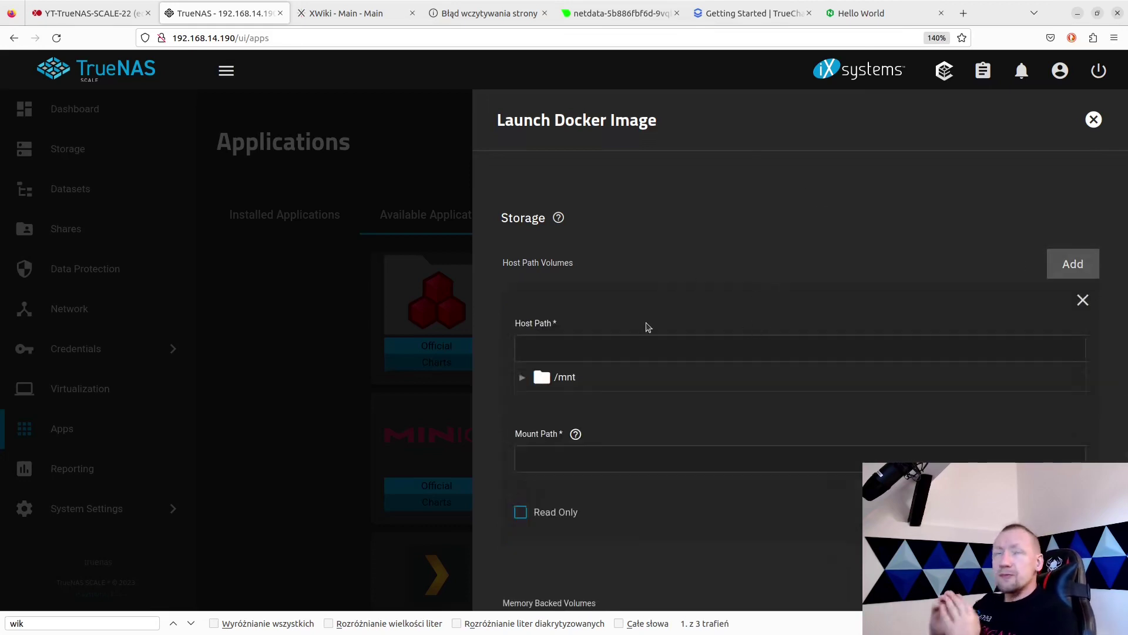
left_click(522, 377)
left_click(539, 403)
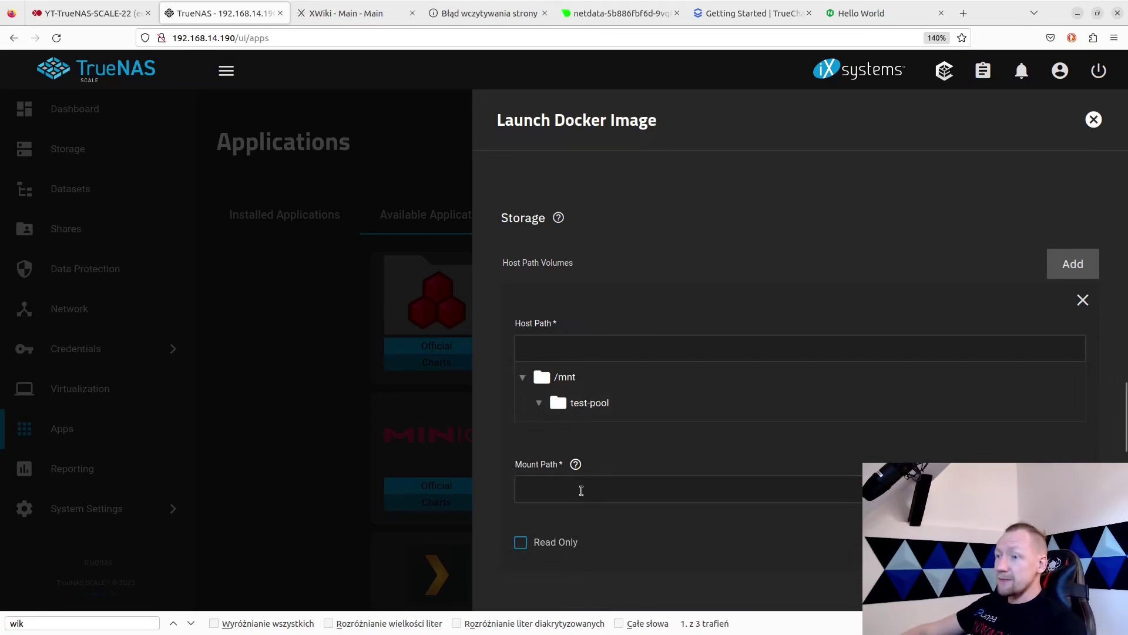
left_click(583, 492)
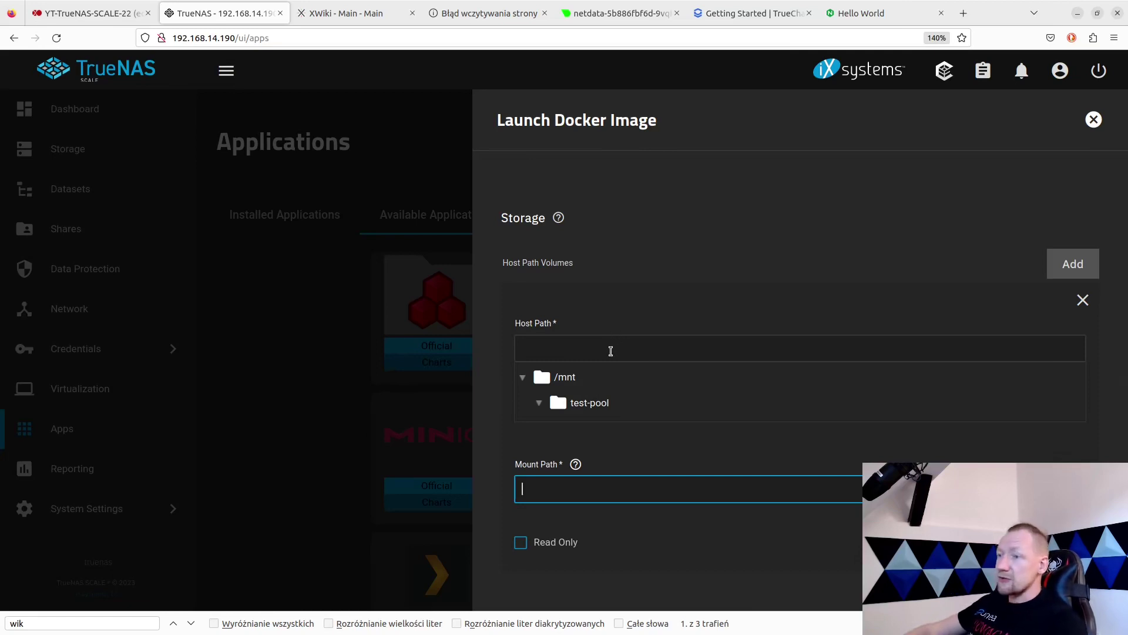
left_click(573, 406)
left_click(574, 409)
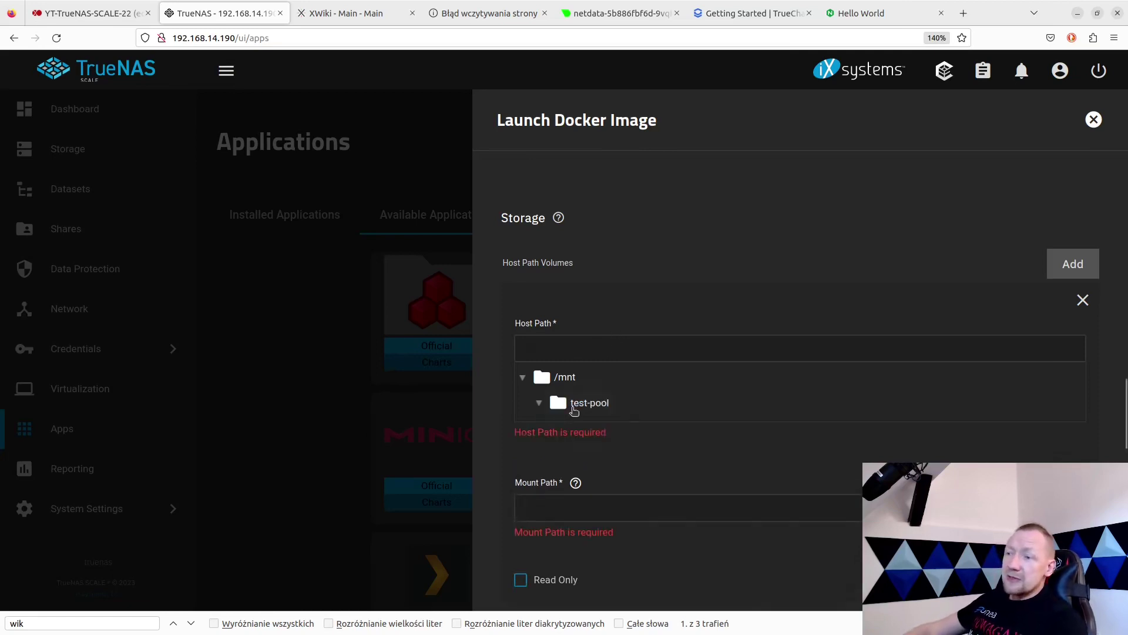
left_click(547, 513)
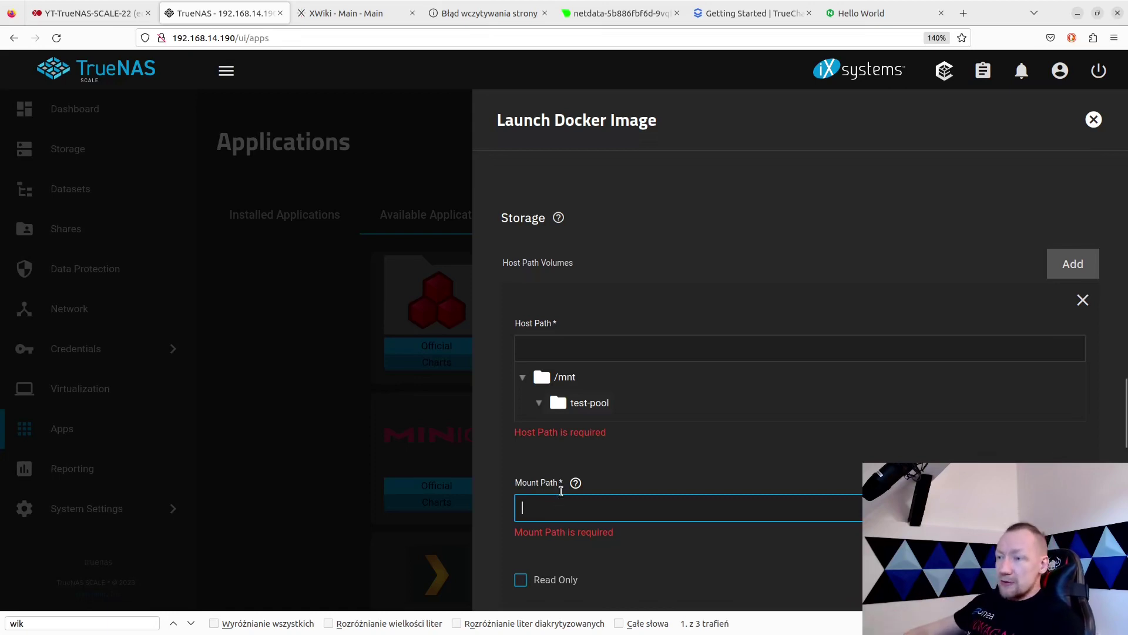
scroll(570, 447, "down", 5)
scroll(613, 328, "up", 3)
scroll(835, 260, "up", 3)
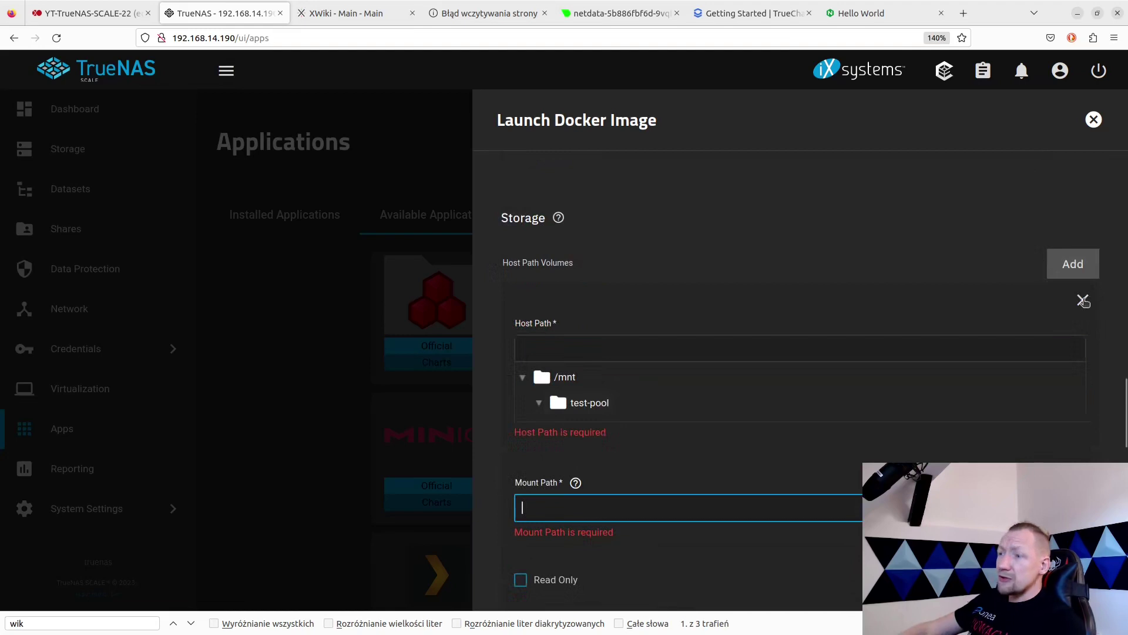
left_click(1083, 300)
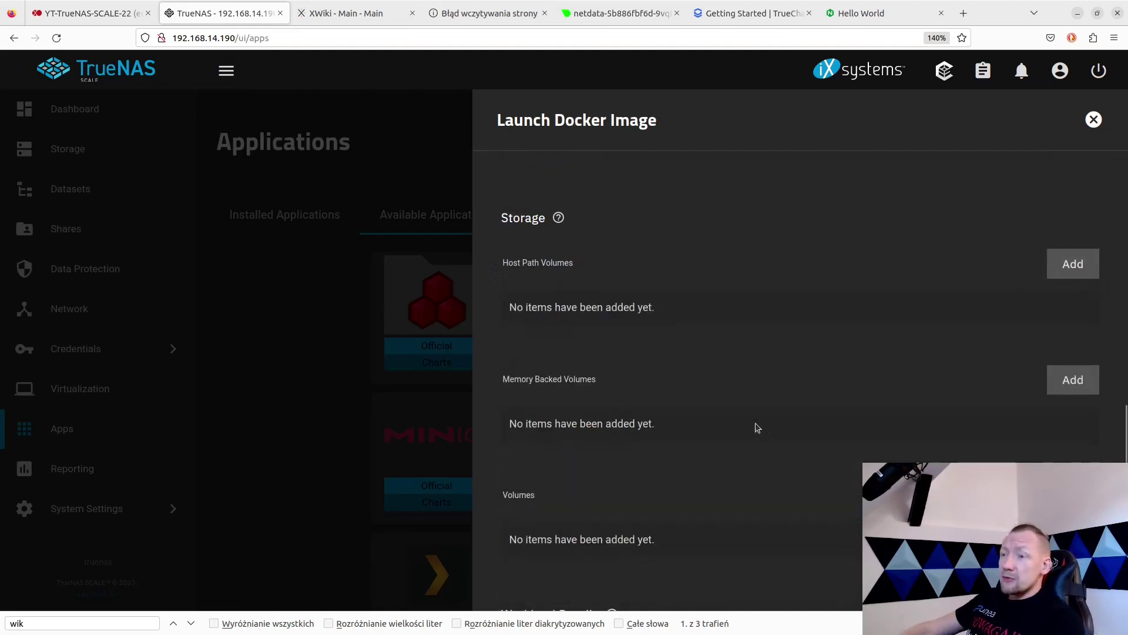
Step: Add a memory backed volume entry to see its mount path and size limit fields, and remove it again
left_click(1082, 381)
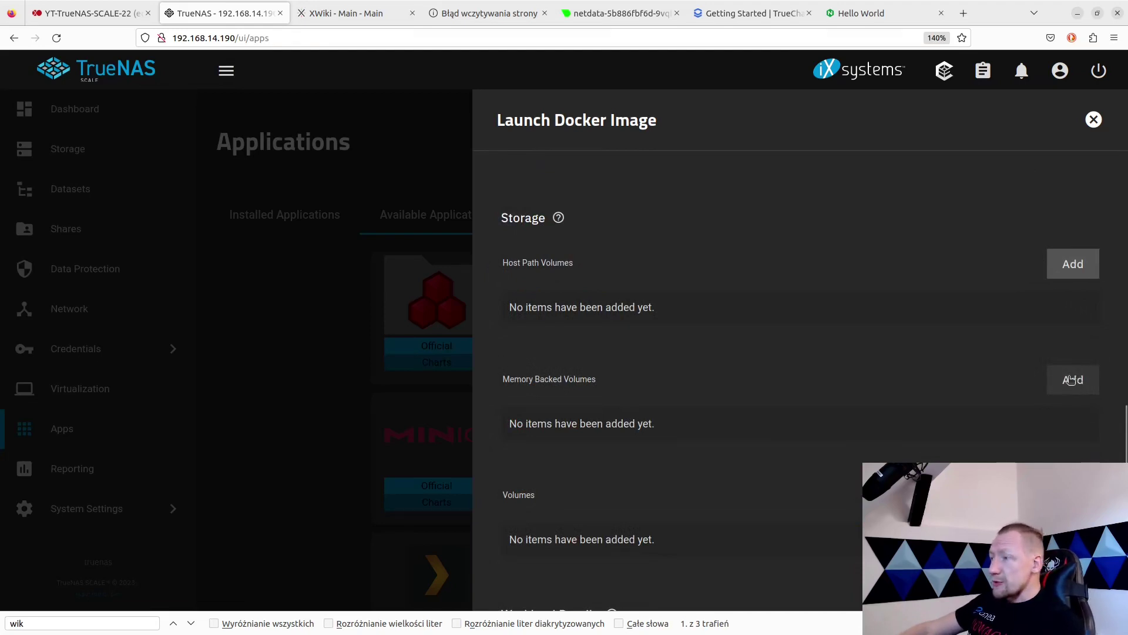
left_click(1072, 380)
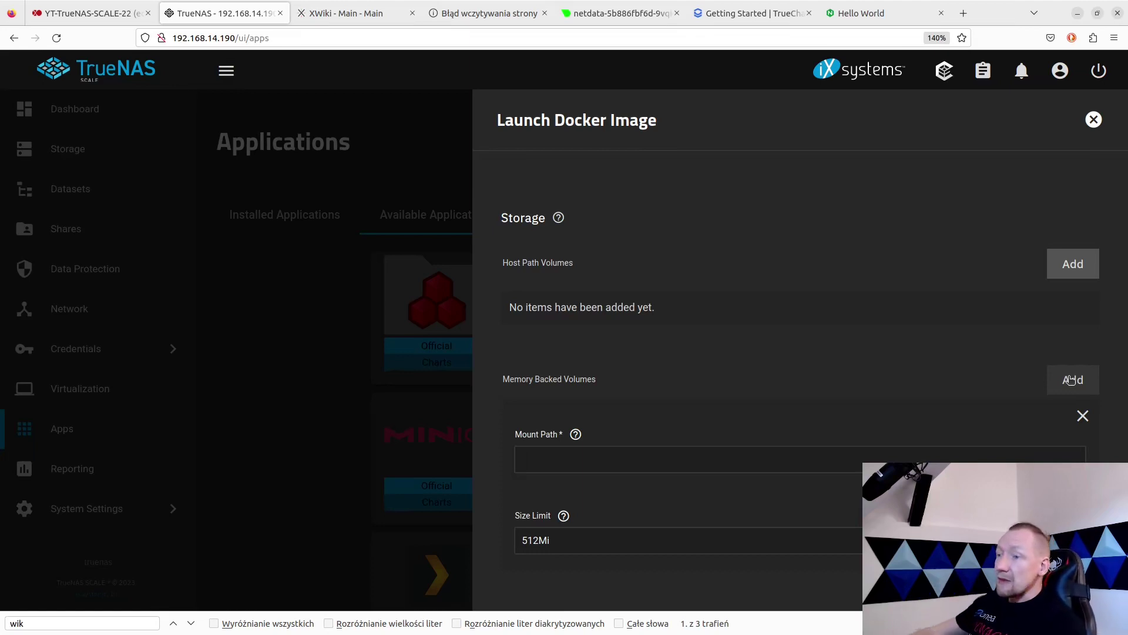
scroll(799, 461, "down", 4)
scroll(794, 453, "up", 1)
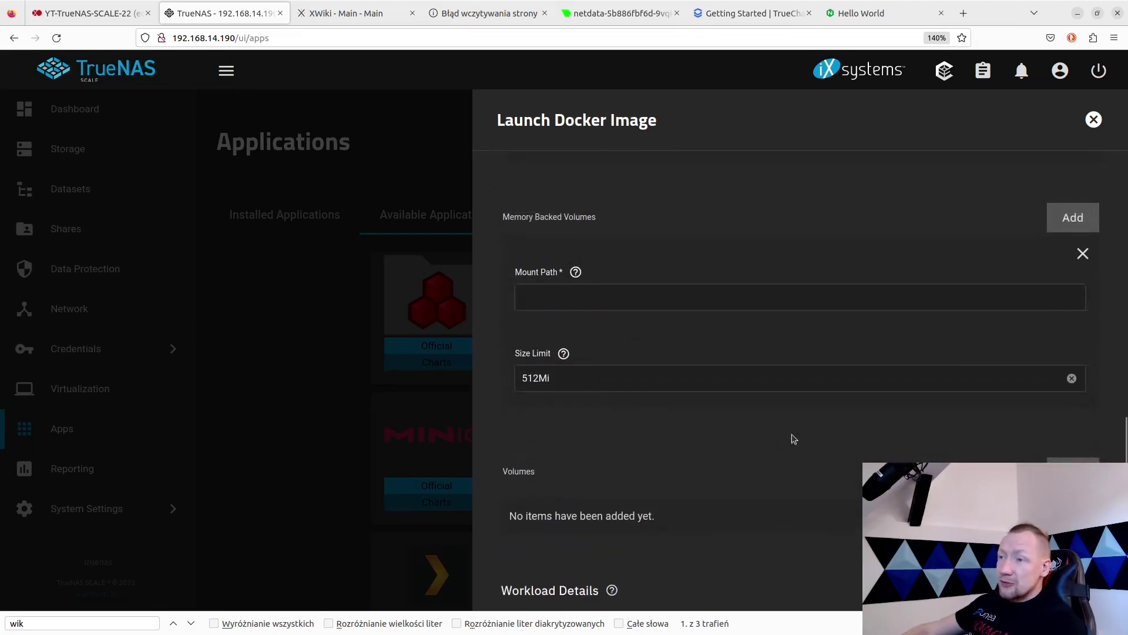
left_click(1082, 252)
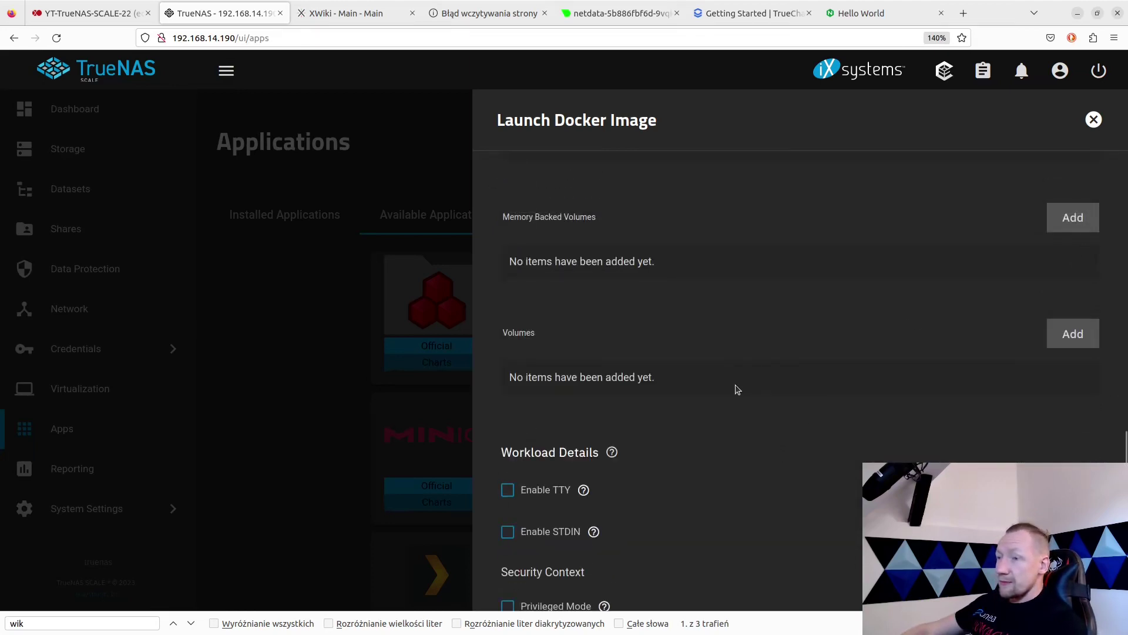
Step: Review the workload, security and update strategy options without changing them, and save the Docker image configuration
scroll(737, 389, "down", 3)
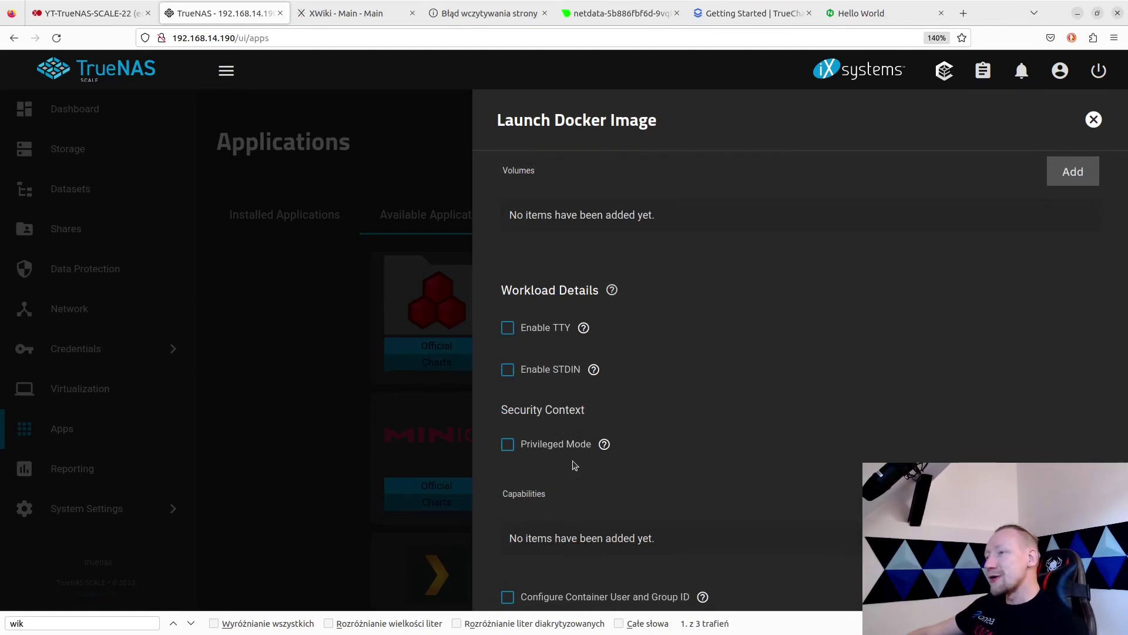
scroll(581, 465, "down", 4)
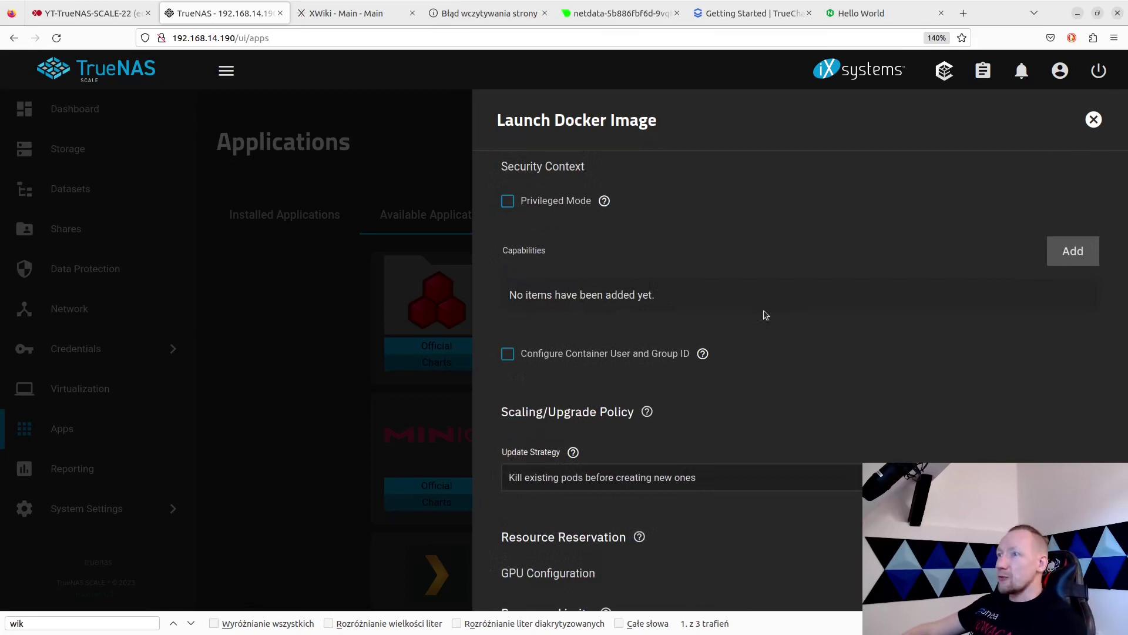
scroll(705, 391, "down", 2)
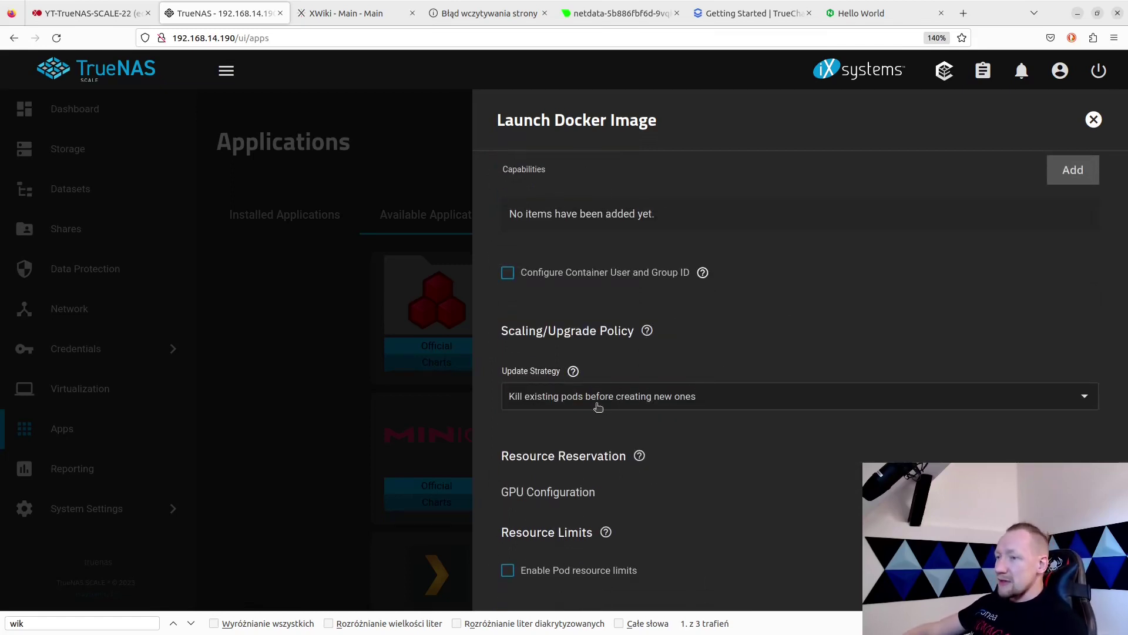
left_click(605, 403)
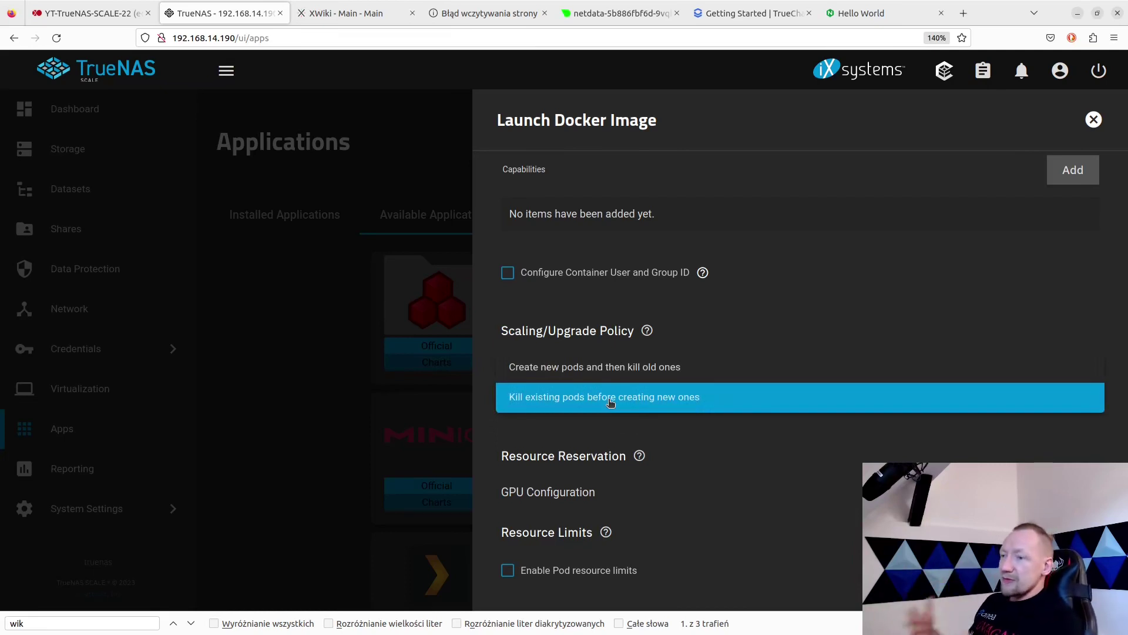
left_click(664, 309)
scroll(673, 441, "down", 5)
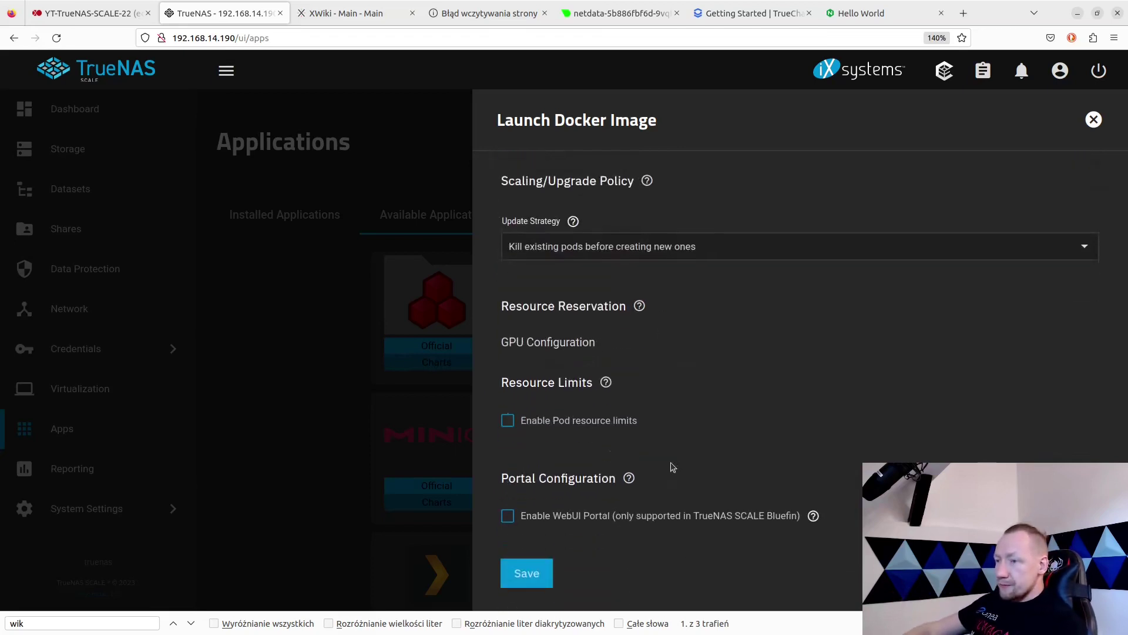
left_click(525, 578)
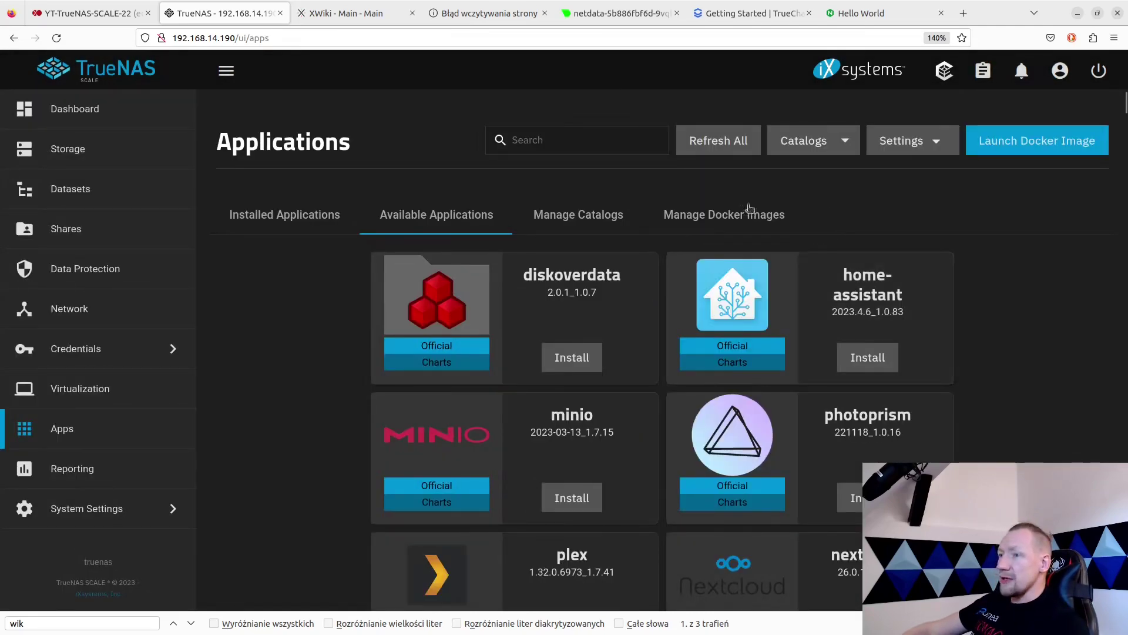
Step: Check the nginx application's port among the installed applications and view its web page at 192.168.14.190:9000
left_click(287, 229)
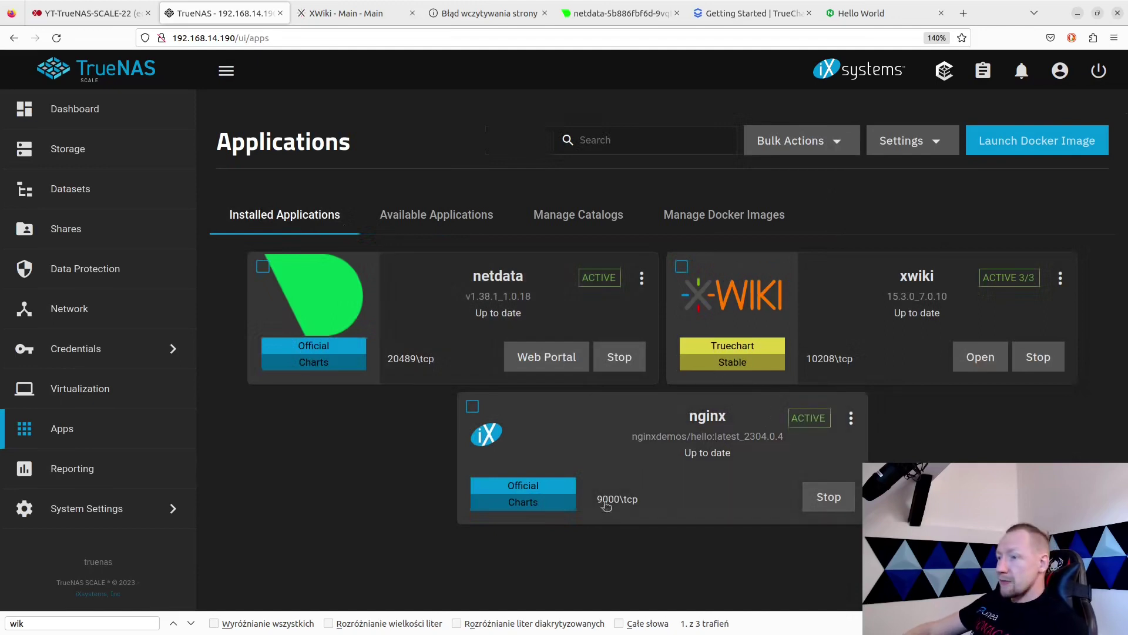
left_click_drag(597, 499, 619, 504)
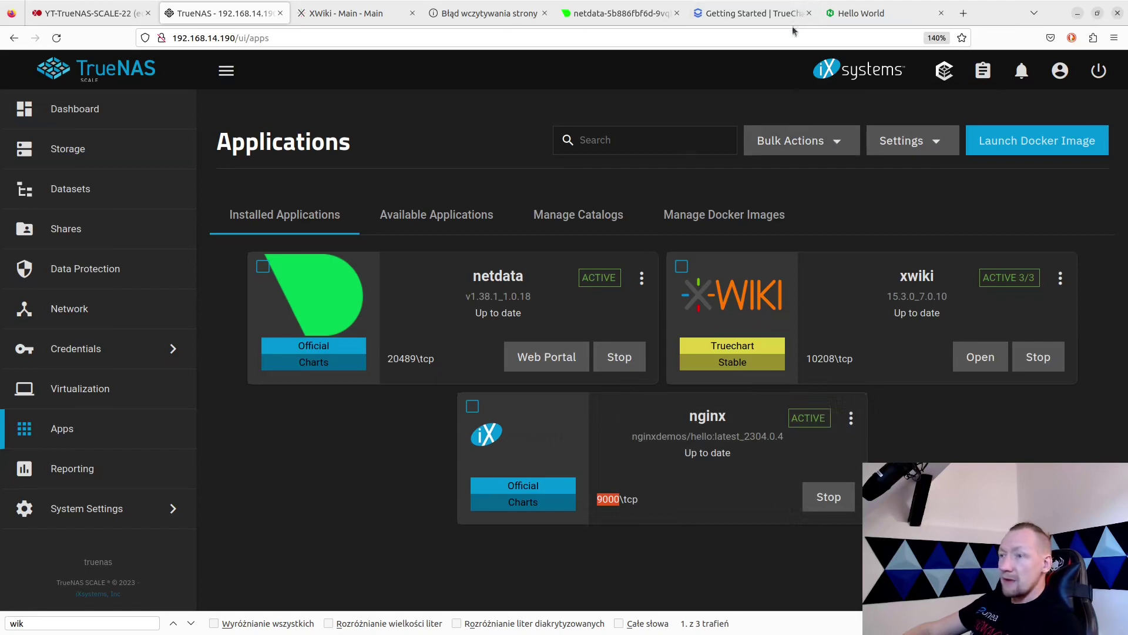
left_click(850, 16)
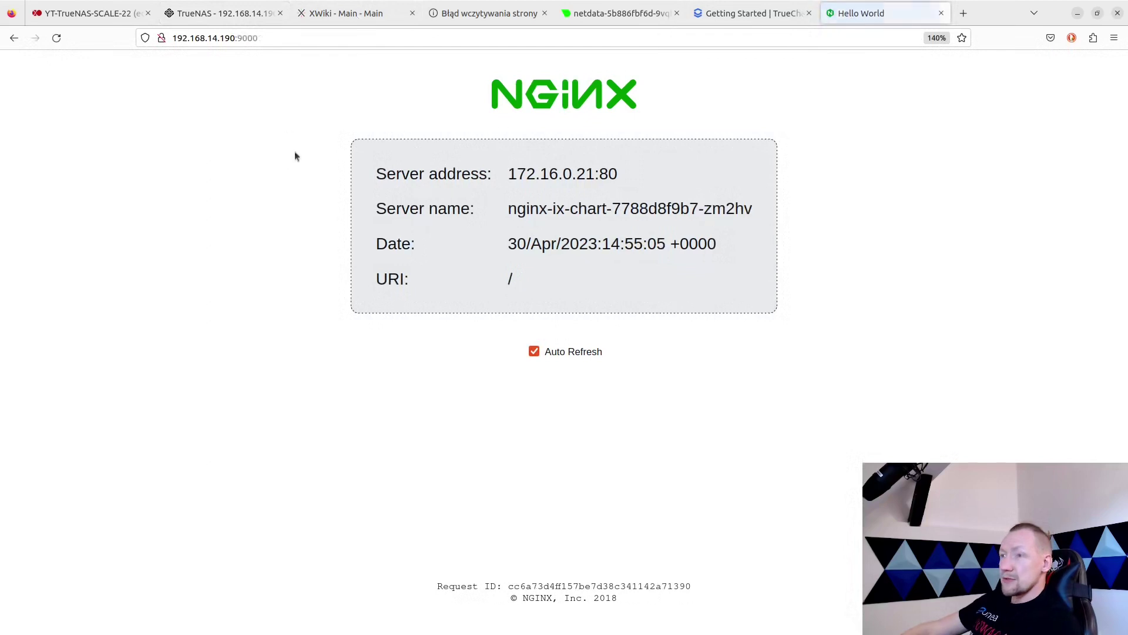
left_click(259, 42)
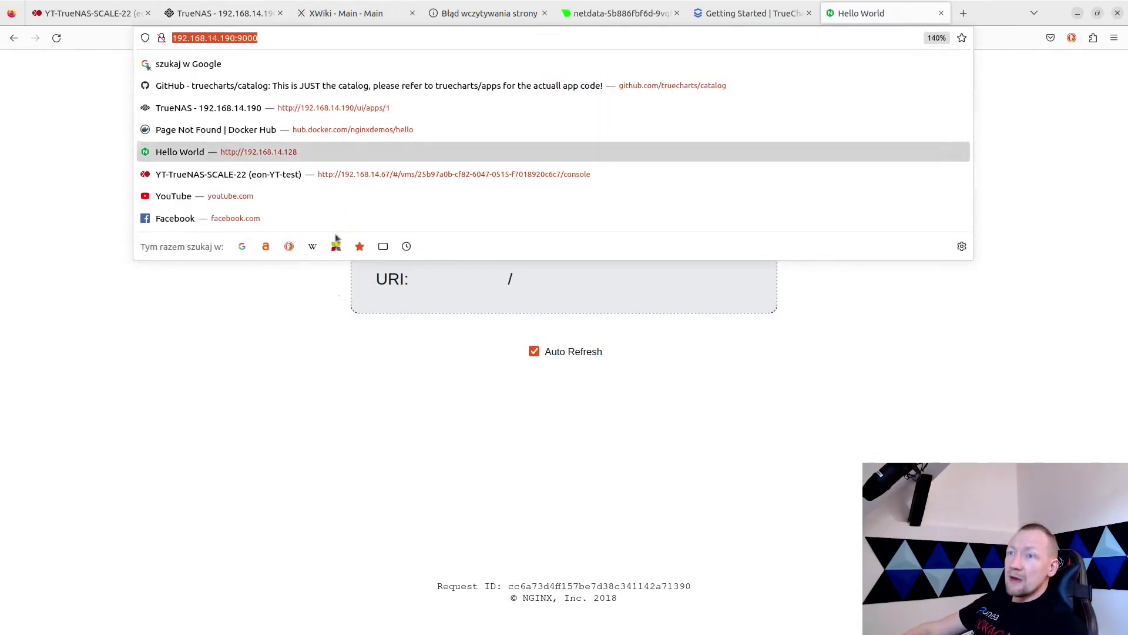
left_click(312, 343)
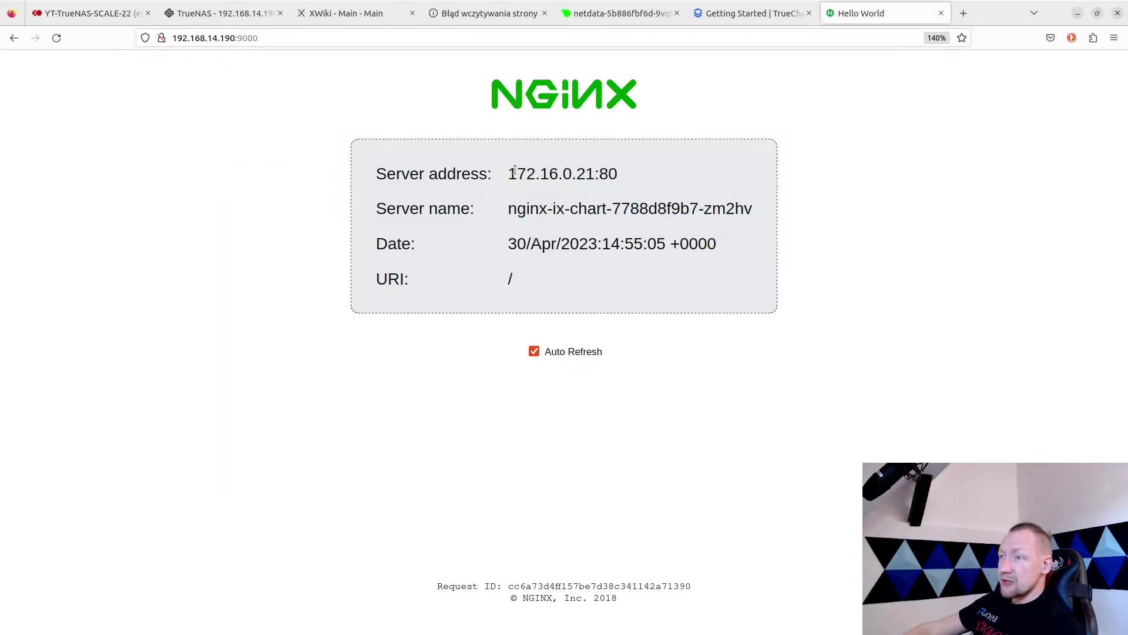
Step: Examine the server address, server name and date shown on the nginx page
left_click_drag(516, 173, 629, 171)
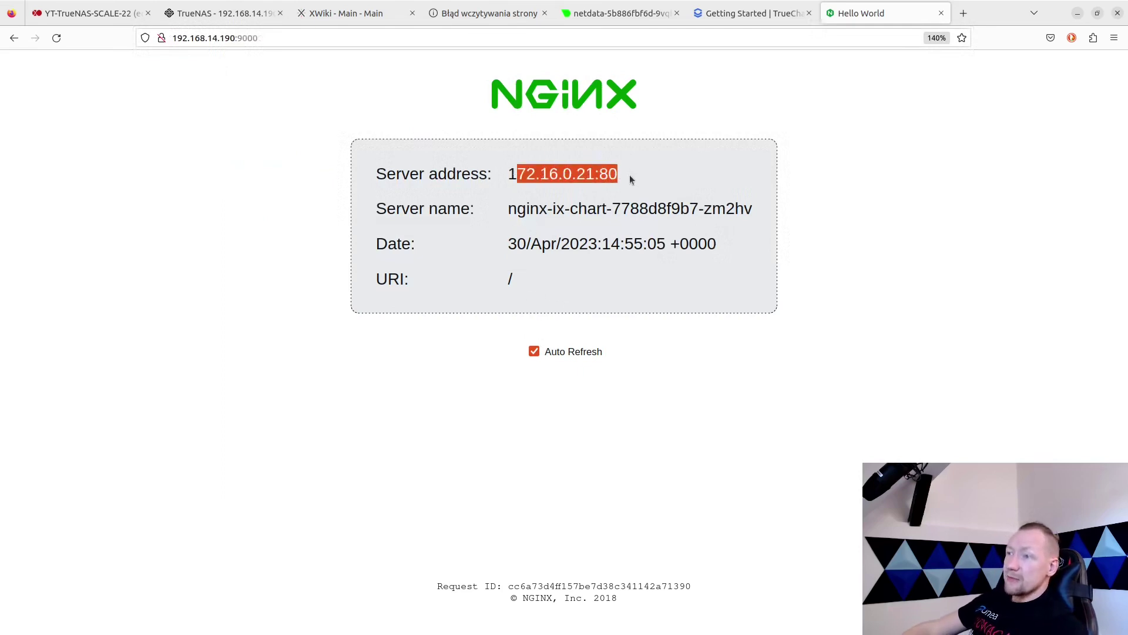
left_click(540, 187)
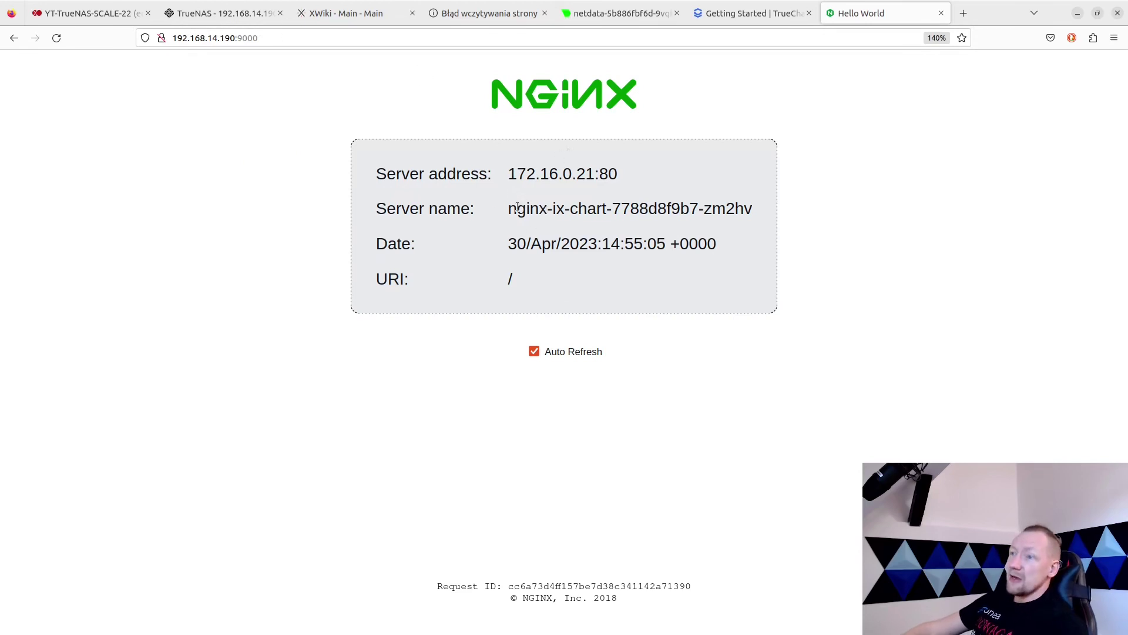
left_click_drag(517, 208, 726, 208)
left_click_drag(541, 243, 633, 243)
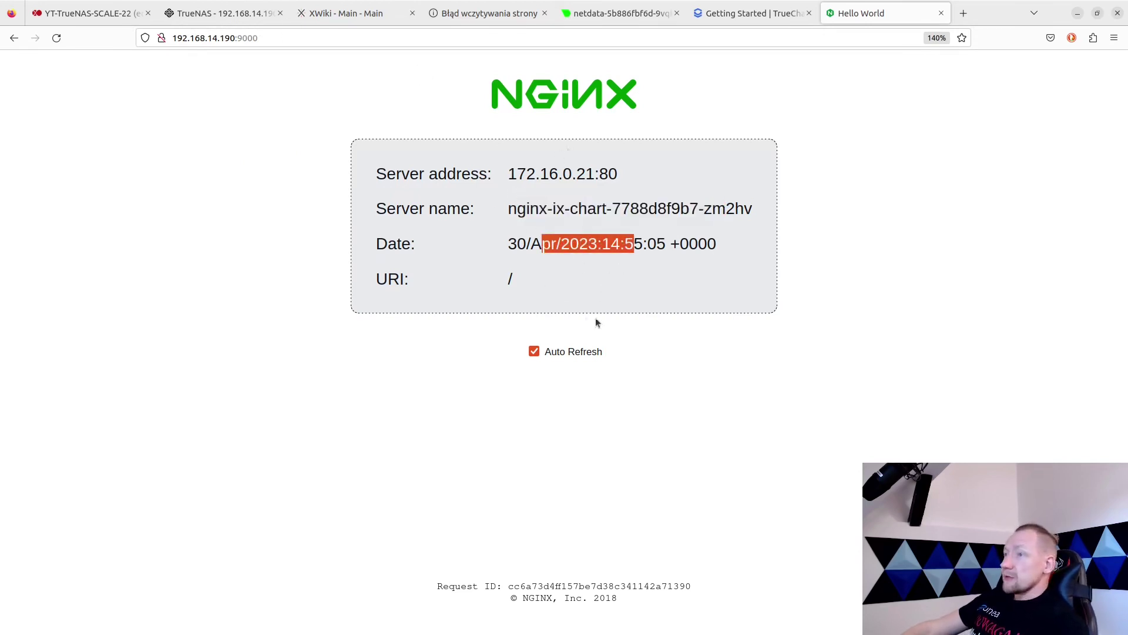
Step: Return to the TrueNAS page and view the available applications and the configured catalogs
left_click(273, 21)
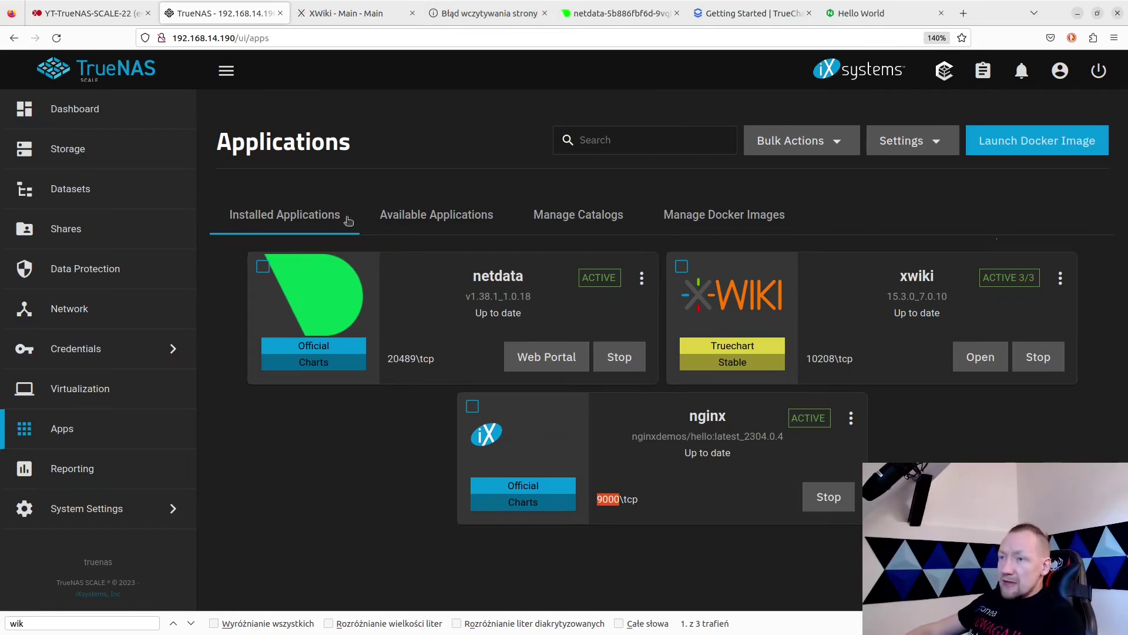
left_click(423, 217)
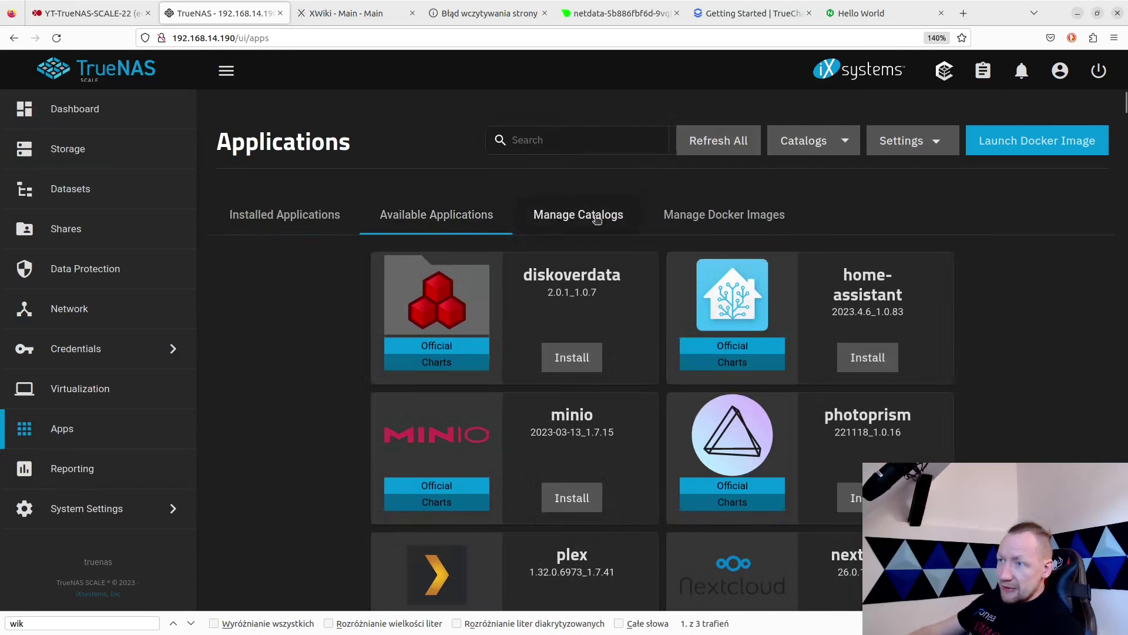
left_click(597, 219)
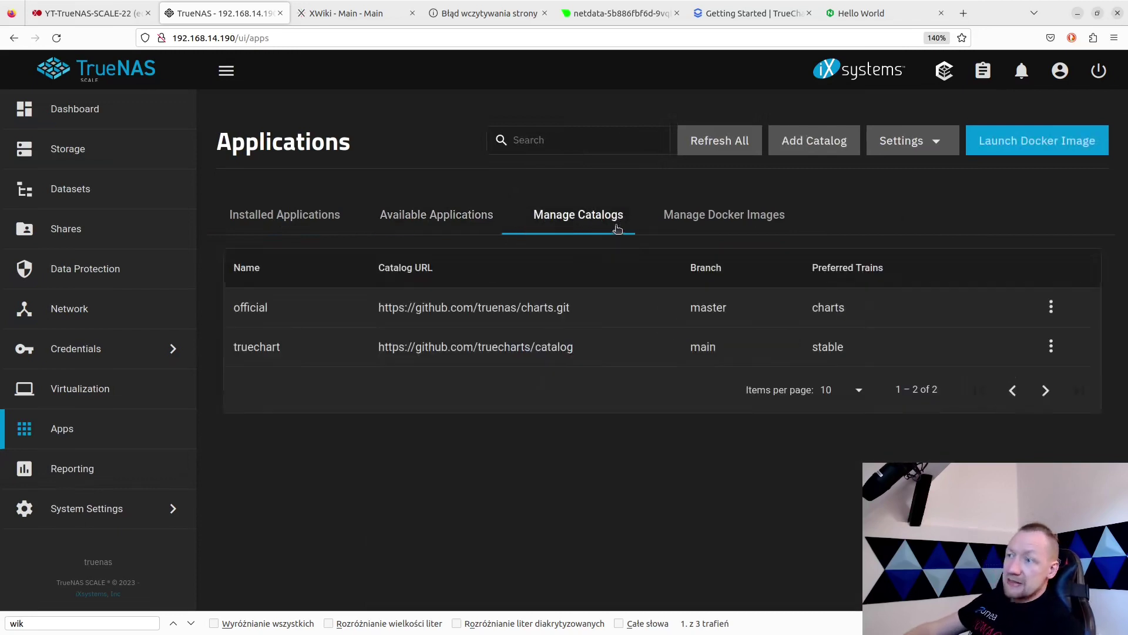
Step: Examine the list of downloaded Docker images, including their tags and sizes
left_click(667, 217)
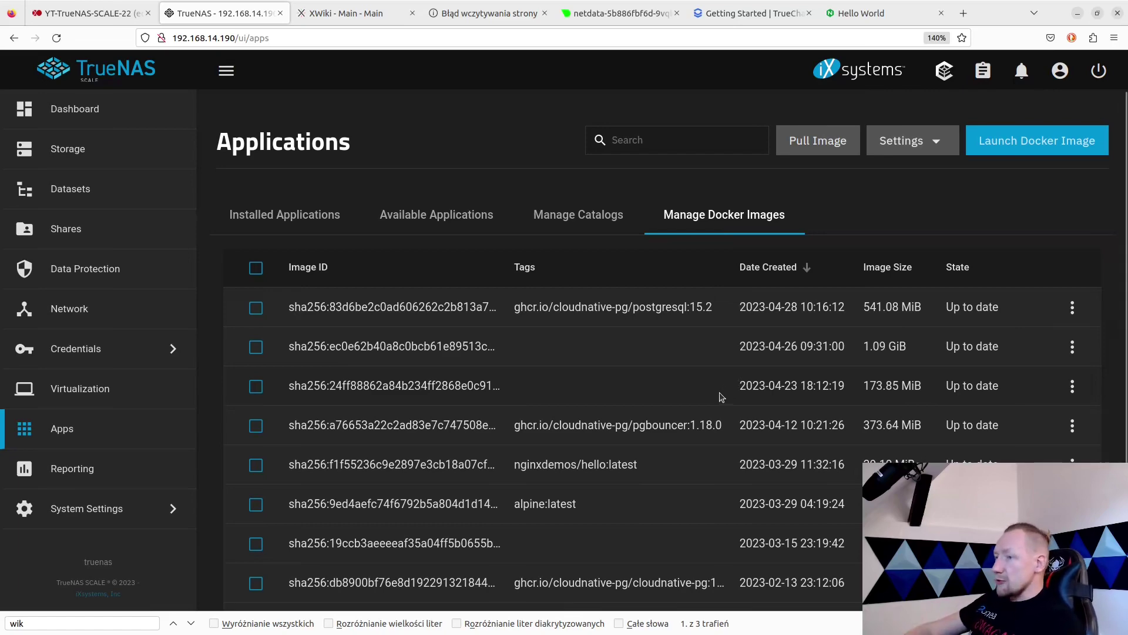
scroll(588, 358, "down", 3)
scroll(588, 364, "up", 2)
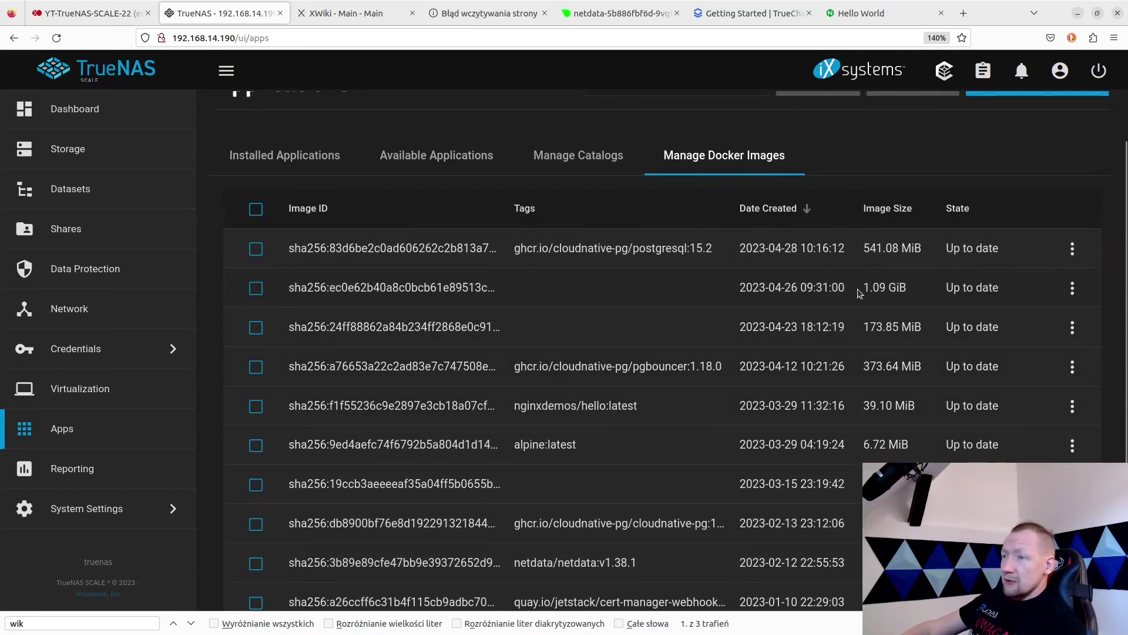
left_click_drag(863, 294, 911, 297)
scroll(918, 437, "down", 1)
scroll(918, 437, "down", 1)
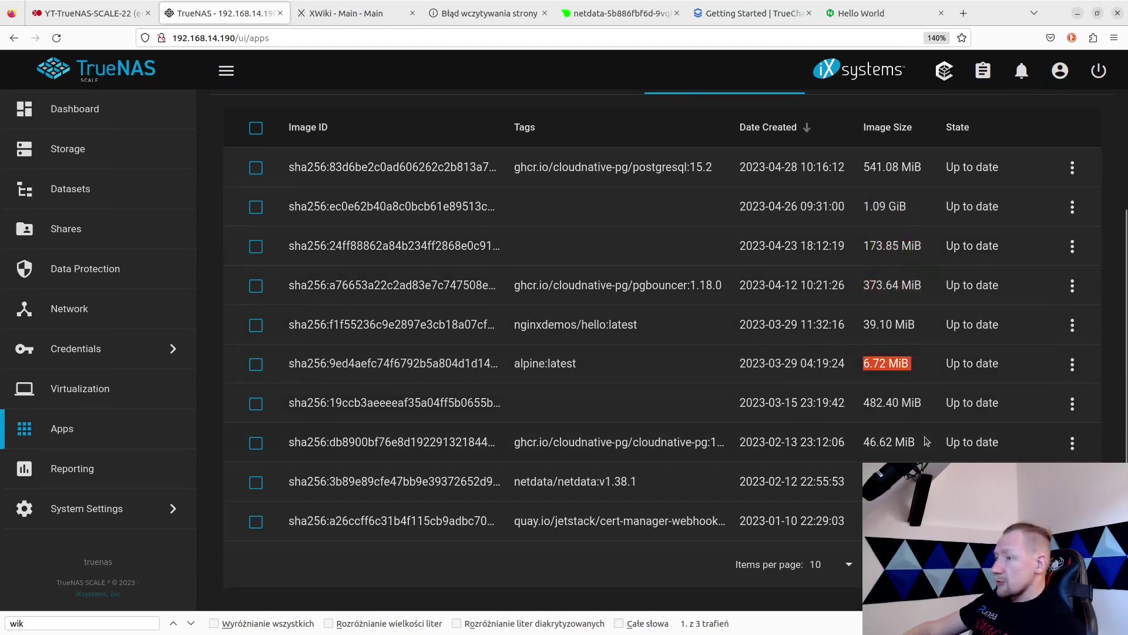
scroll(911, 449, "up", 3)
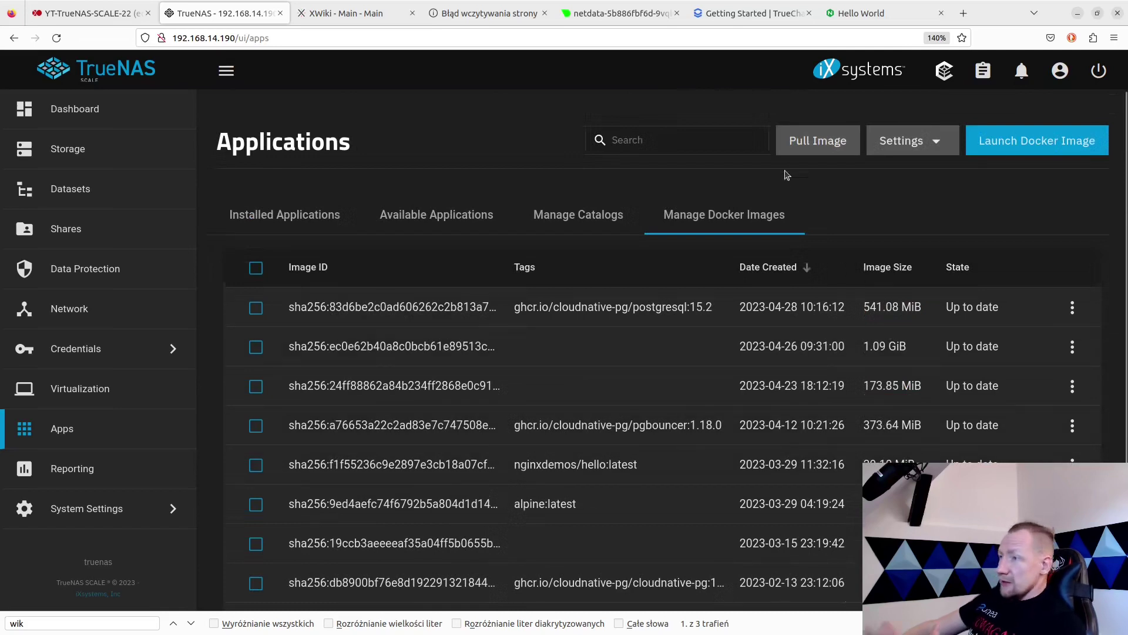
Step: Open the advanced Kubernetes settings for applications and review the node, update, GPU and cluster network options
left_click(932, 150)
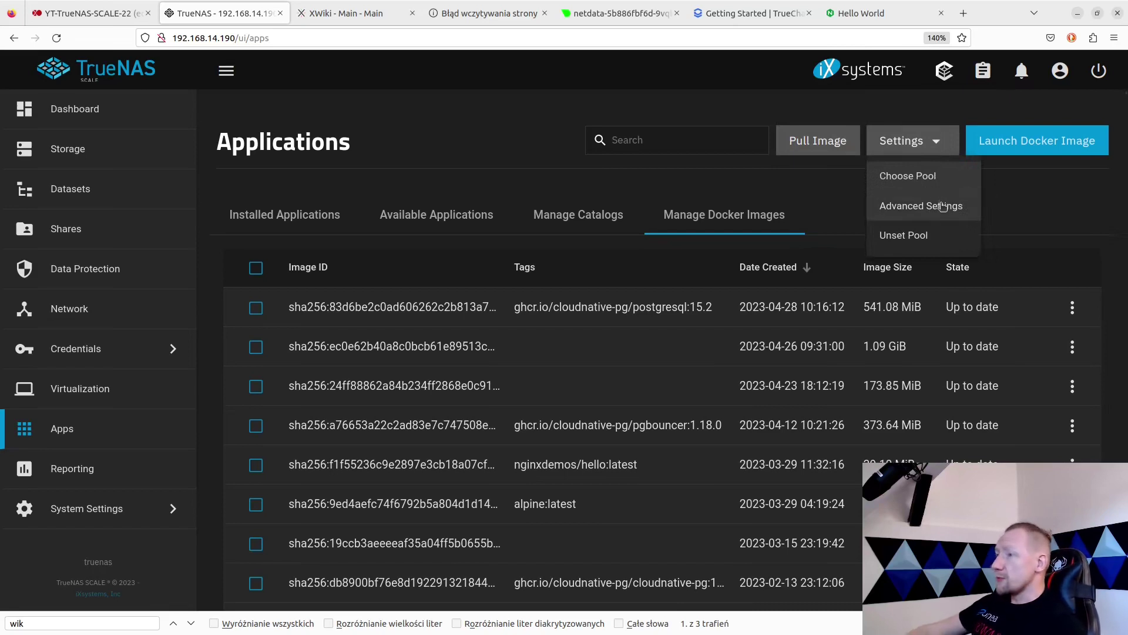
left_click(908, 207)
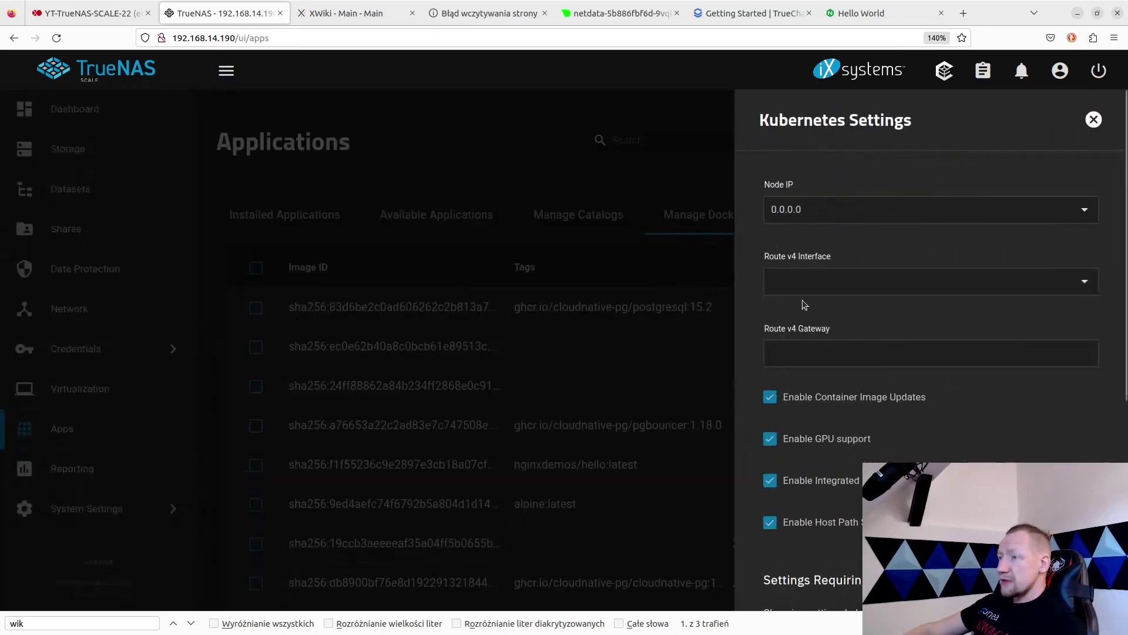
scroll(801, 297, "down", 2)
scroll(801, 298, "up", 2)
scroll(852, 320, "down", 1)
scroll(893, 339, "down", 3)
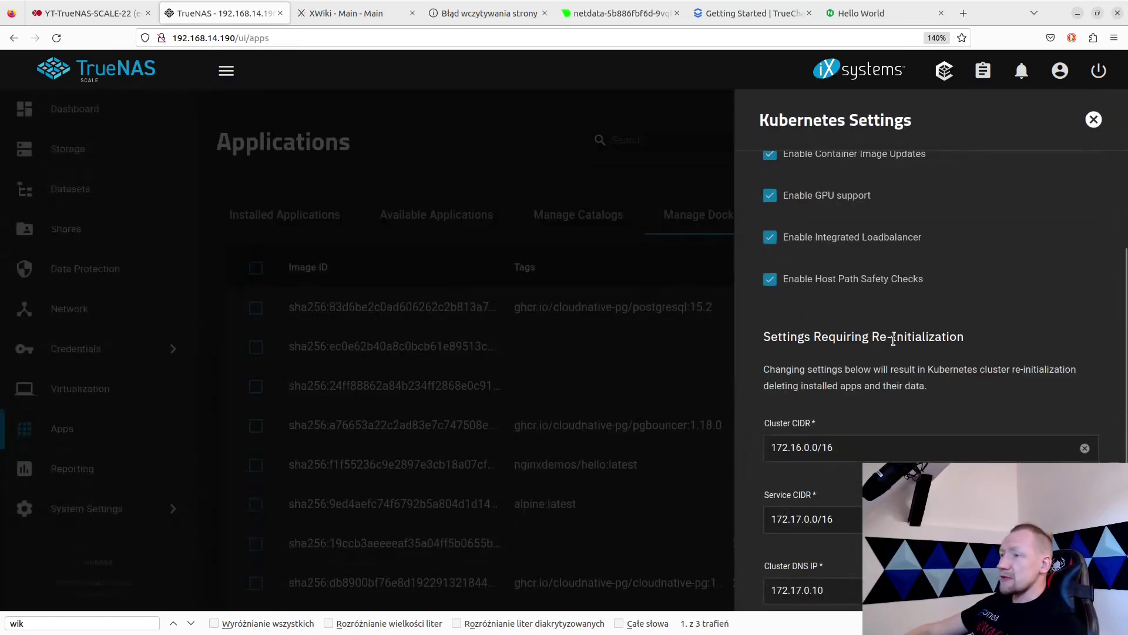
scroll(893, 336, "down", 2)
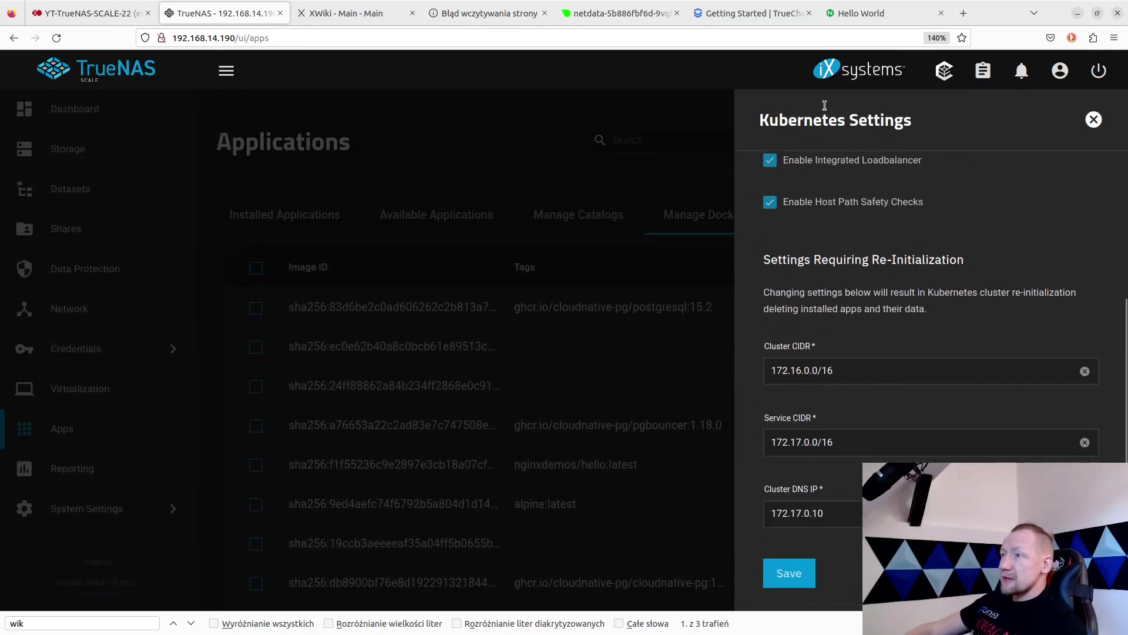
Step: Compare the server address on the nginx web page with the Cluster CIDR in the Kubernetes settings
left_click(847, 18)
left_click_drag(509, 174, 634, 186)
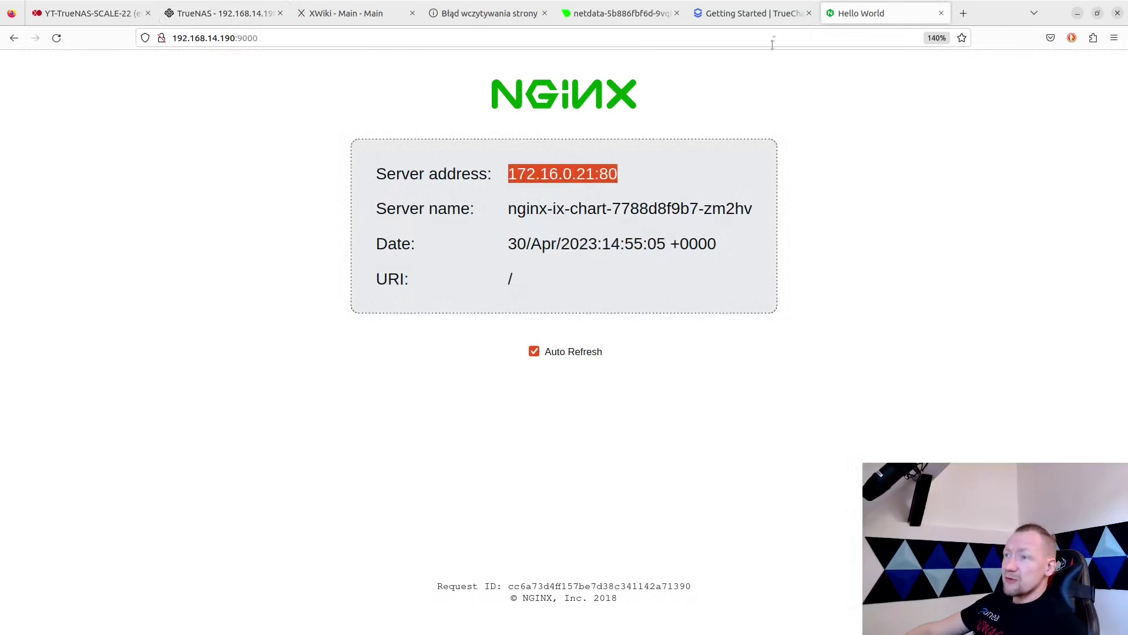
left_click(249, 16)
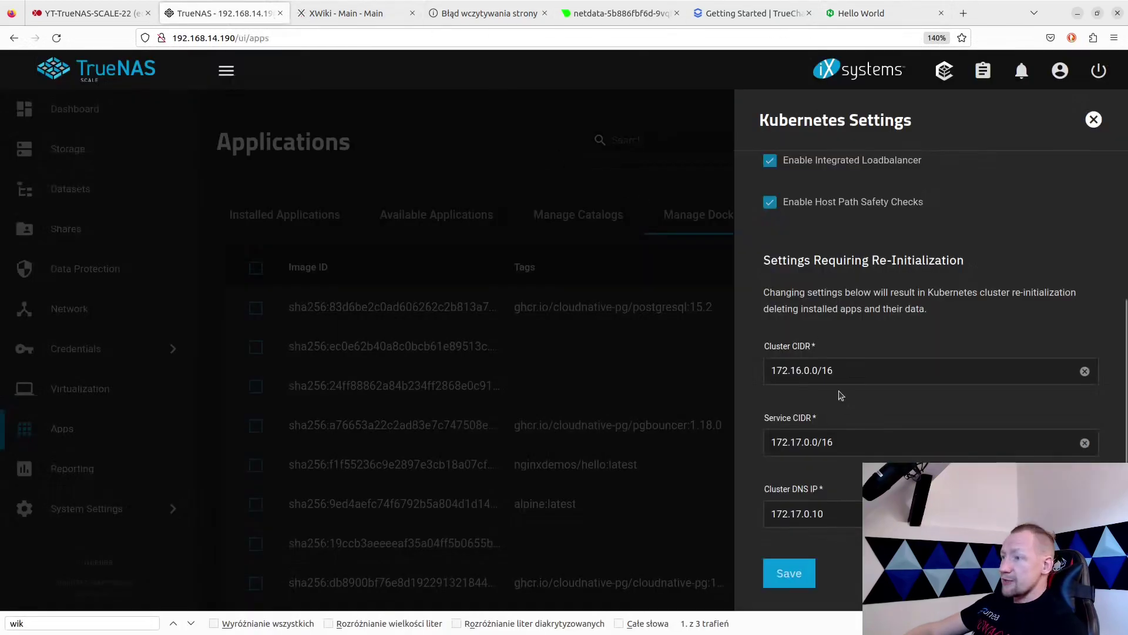
left_click_drag(843, 369, 752, 366)
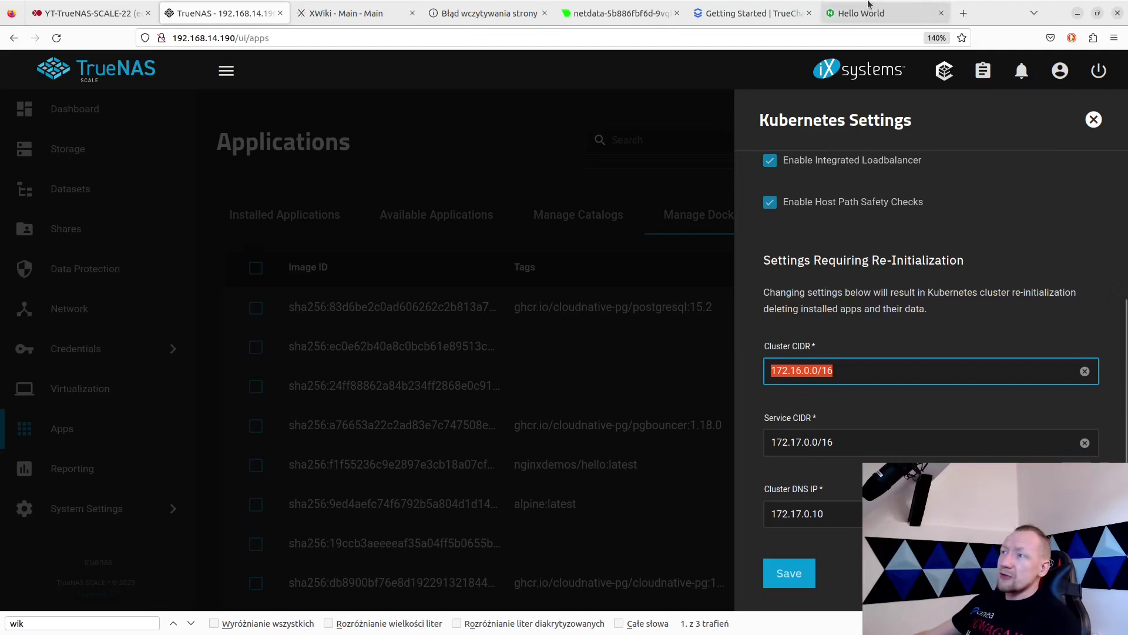
left_click(855, 18)
left_click(221, 13)
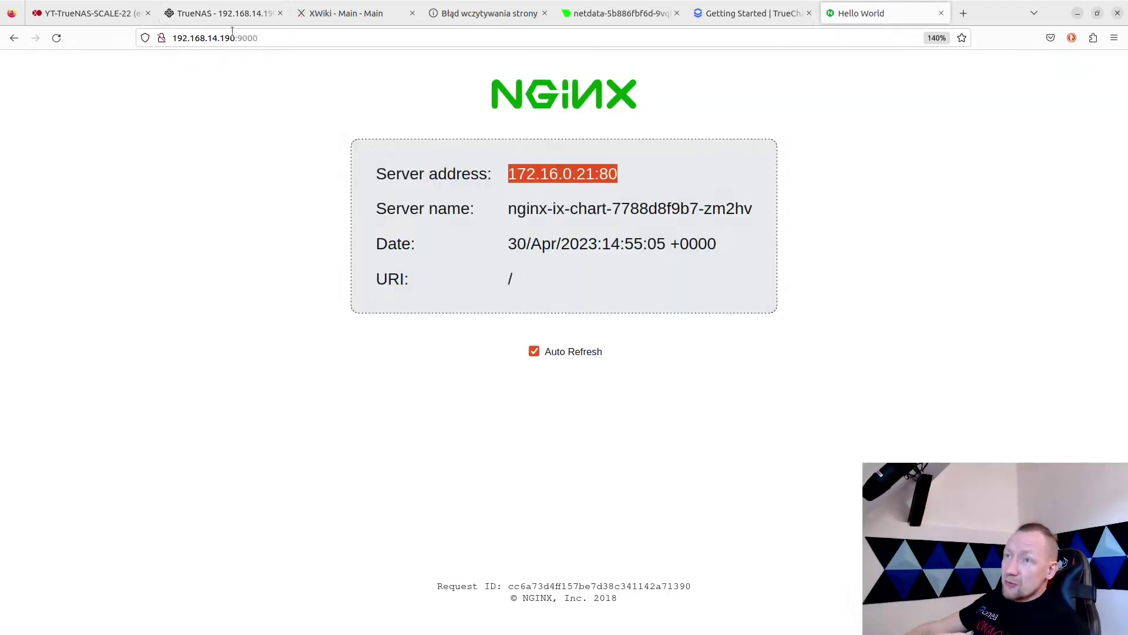
left_click(202, 18)
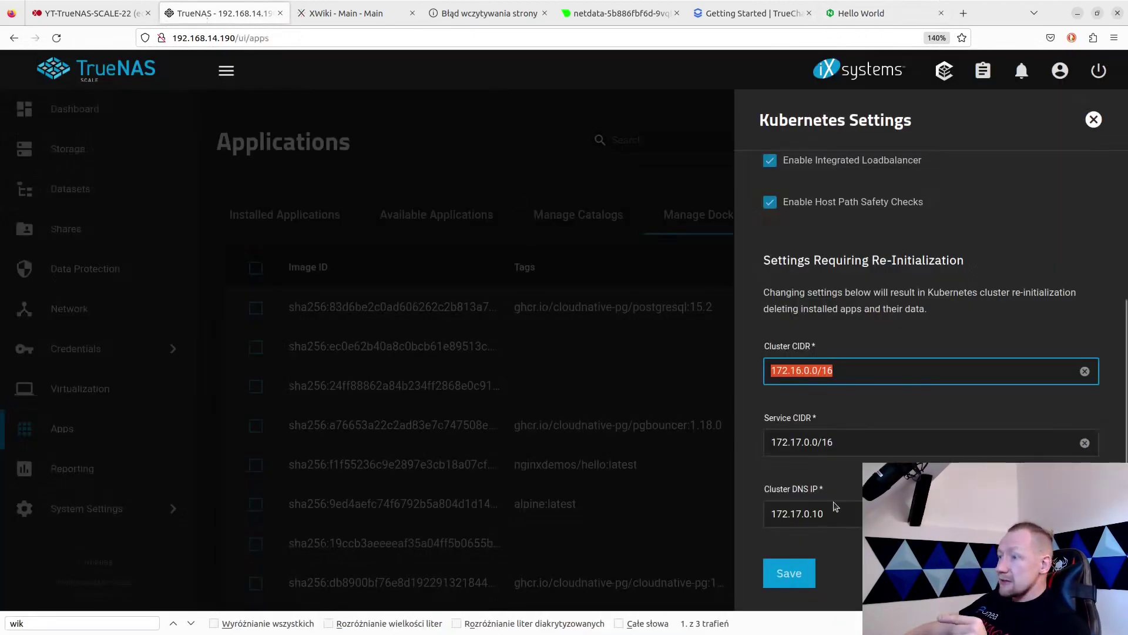
Step: Close the Kubernetes settings without saving and show the installed applications
scroll(839, 413, "up", 5)
scroll(839, 413, "up", 1)
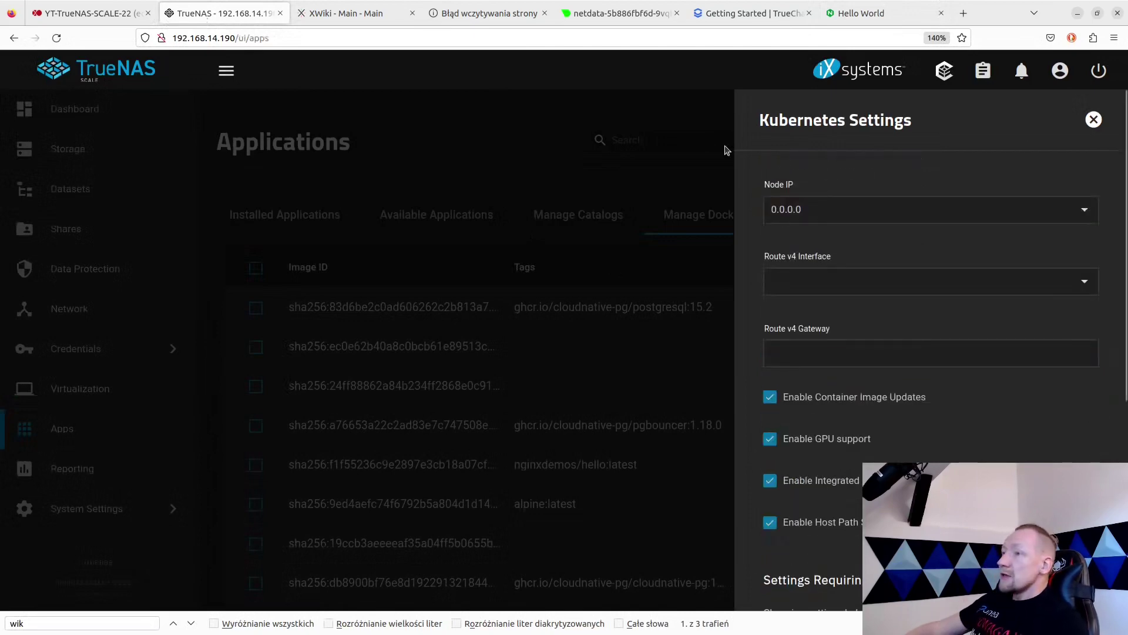
left_click(633, 109)
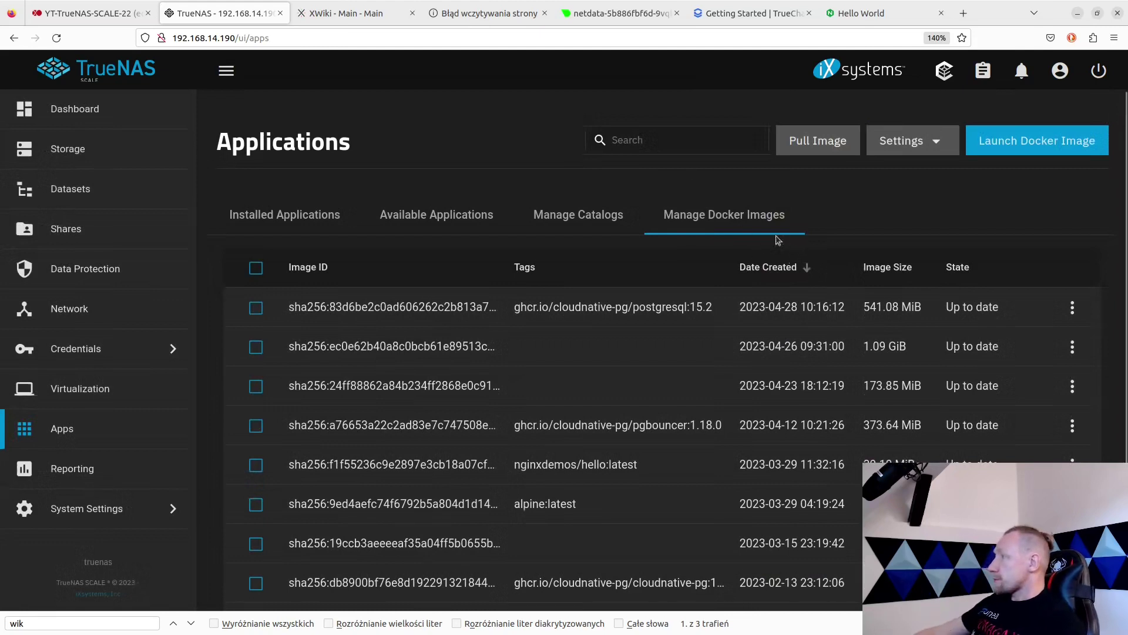
left_click(289, 230)
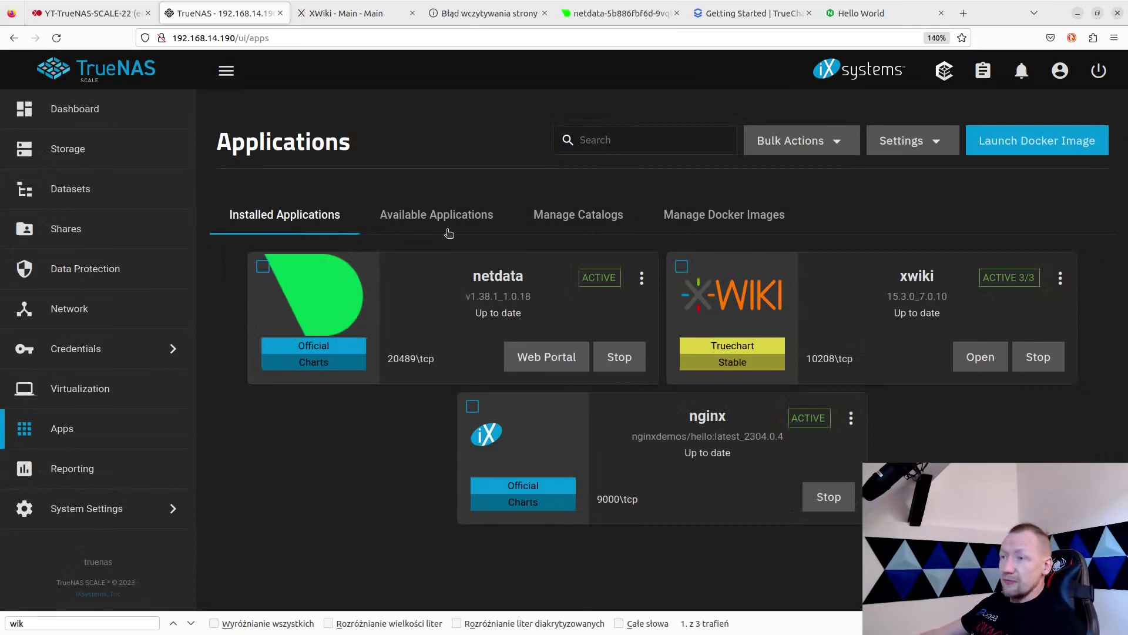
Step: Open a shell in the nginx application's pod, using the ix-chart container and the /bin/sh command
left_click(857, 422)
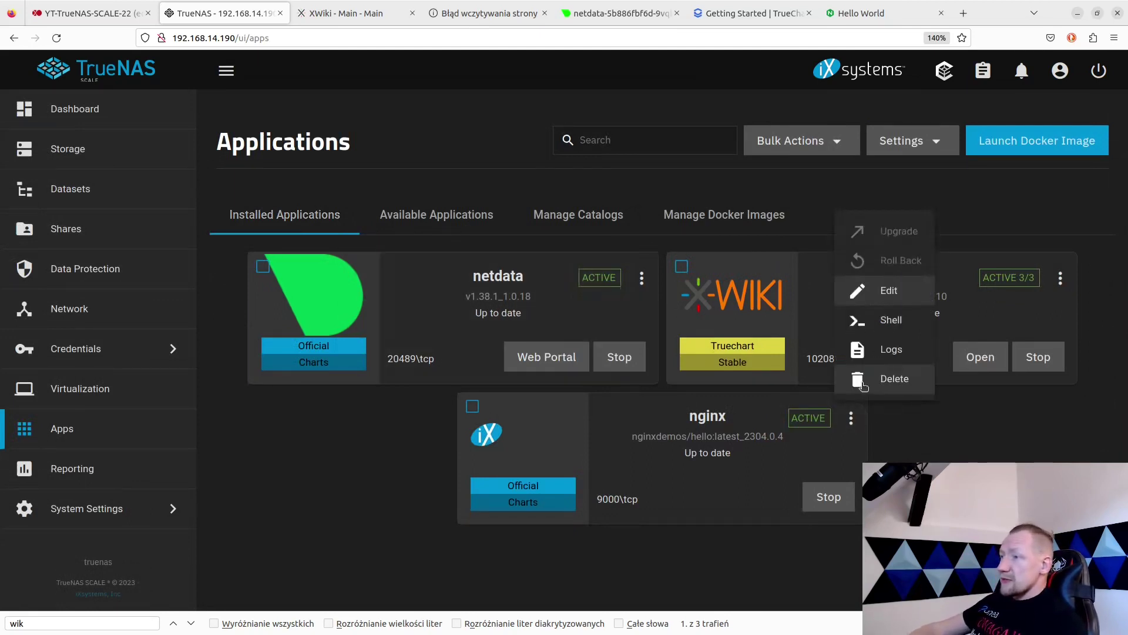
left_click(891, 329)
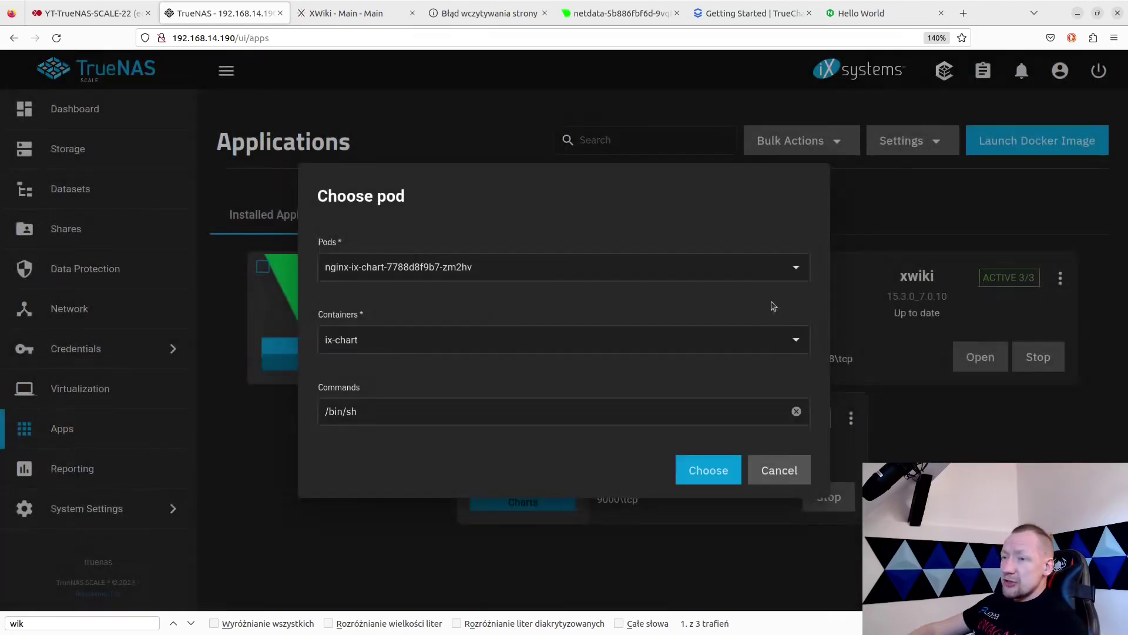
left_click(793, 275)
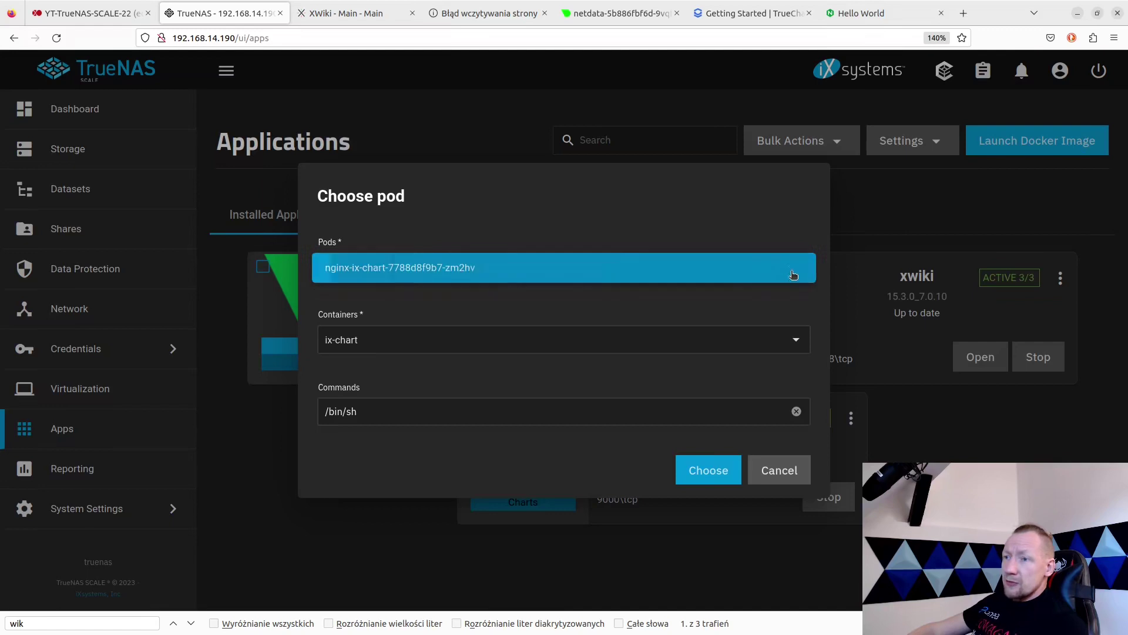
left_click(793, 275)
left_click(800, 343)
left_click(800, 344)
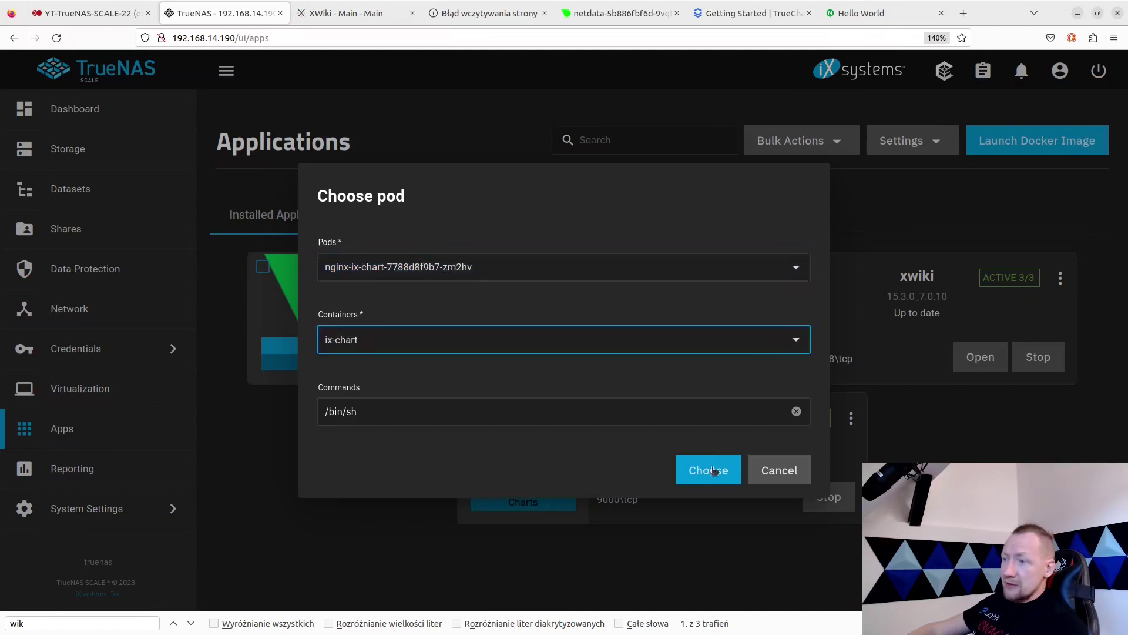
left_click(419, 414)
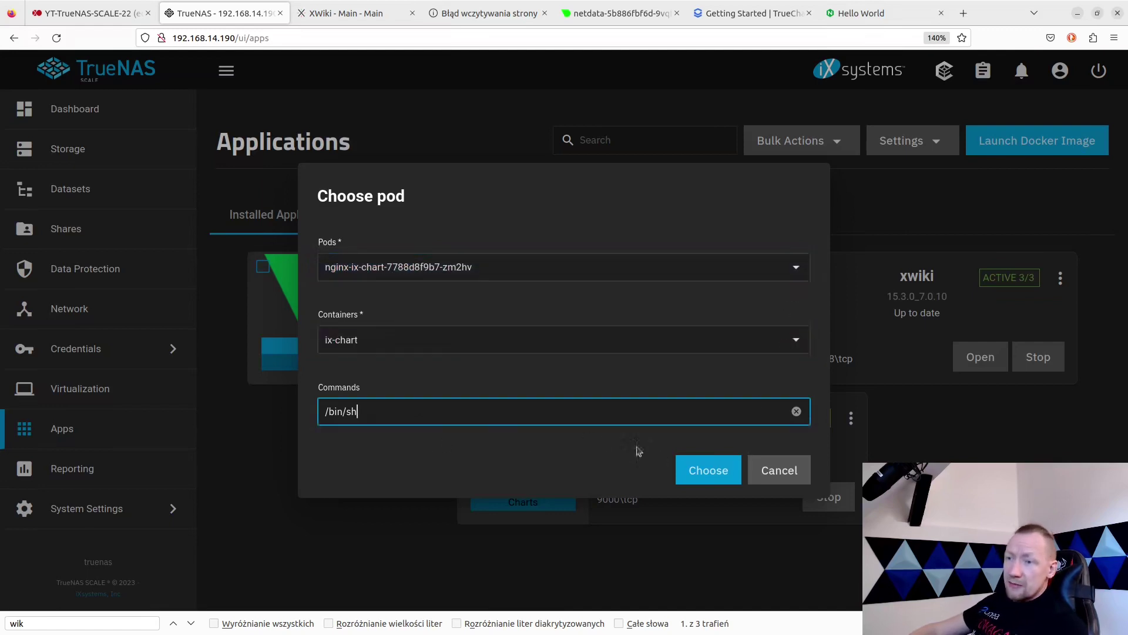
left_click(706, 473)
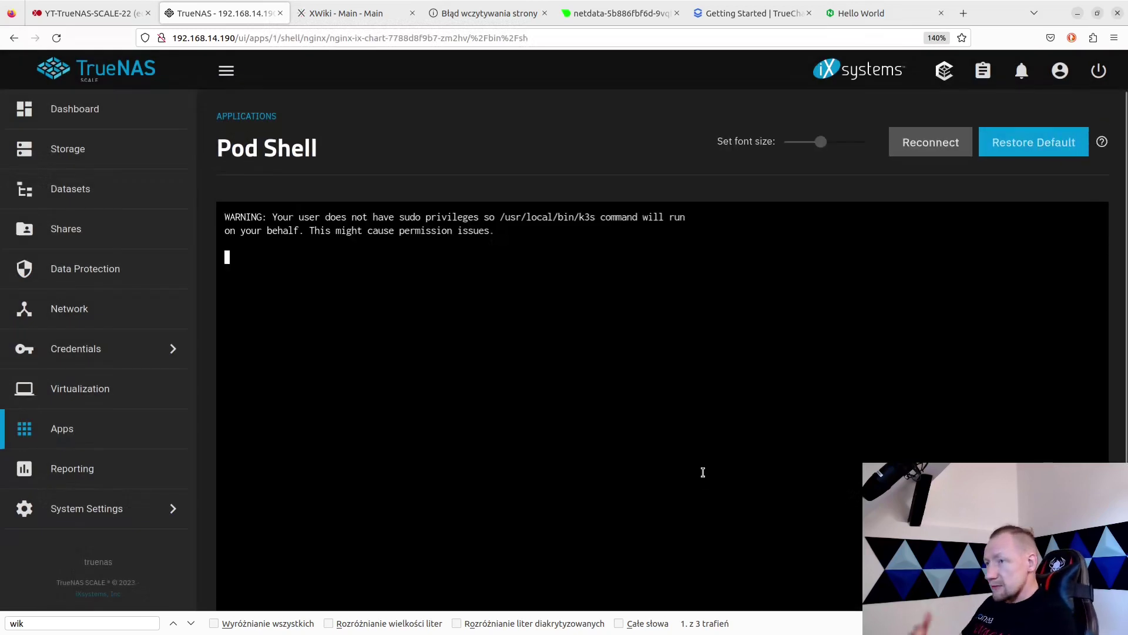
Step: List the pod's mounted filesystems and disk usage with df -h
type("ping")
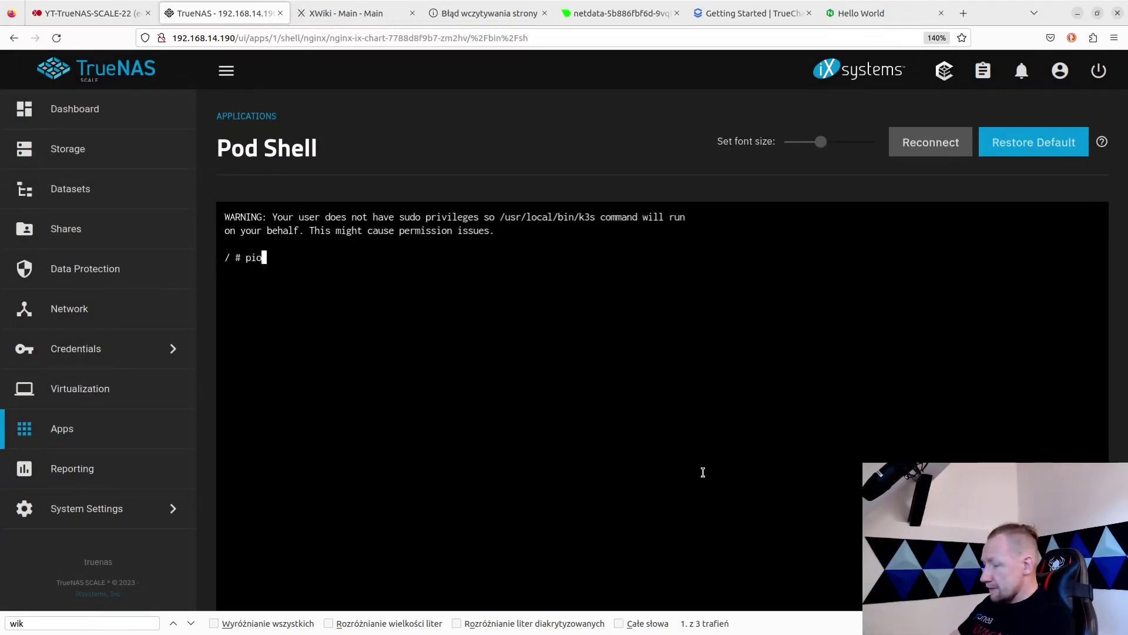
key("BackSpace")
key("BackSpace")
key("BackSpace")
key("BackSpace")
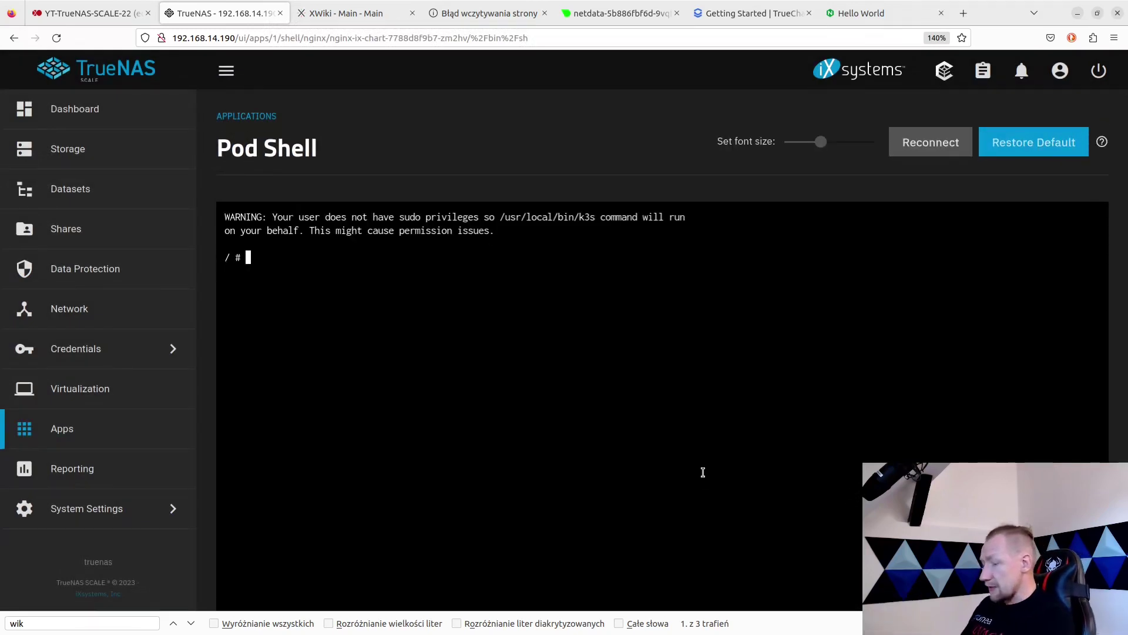
type("df -h")
key("Return")
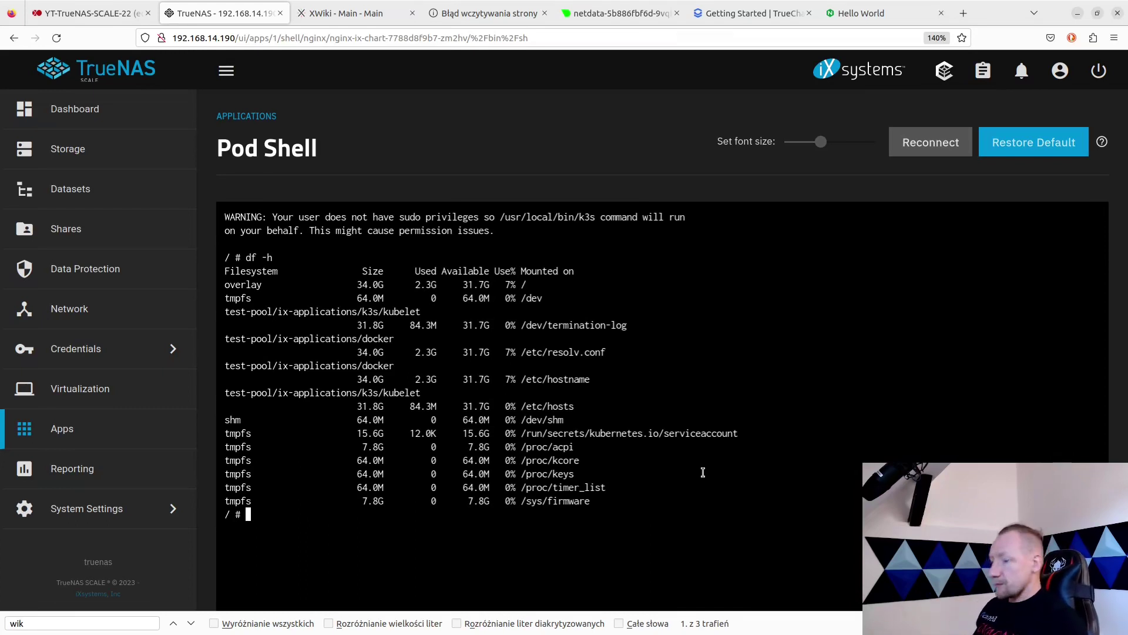
Step: Ping wp.pl from the pod shell, stop the ping, and highlight the filesystem listing above it
type("ping wp.pl")
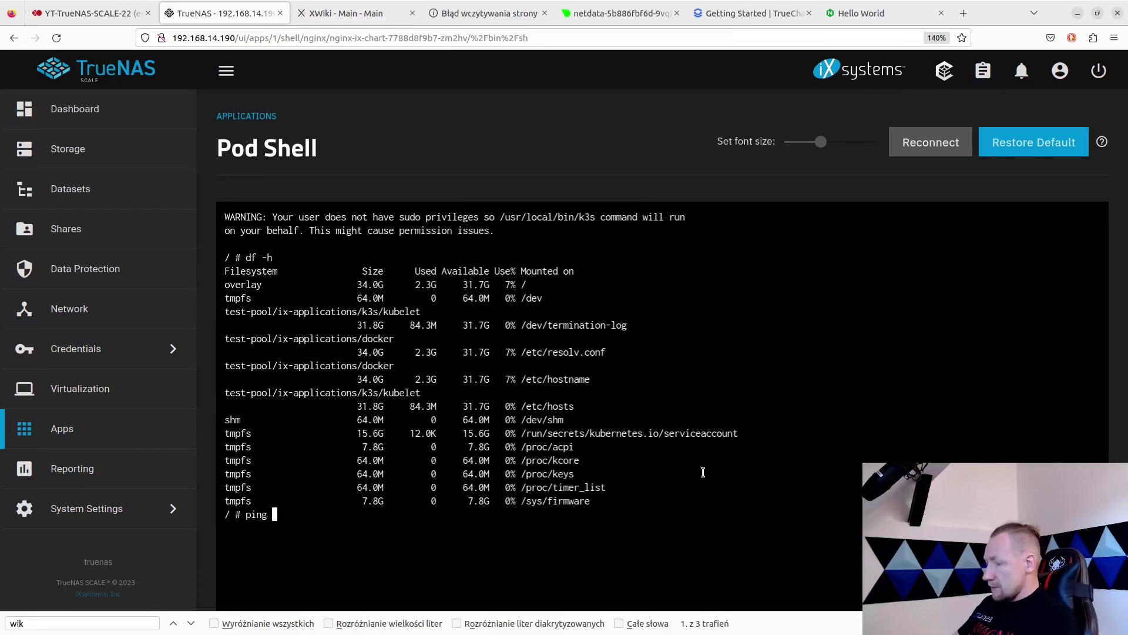
key("Return")
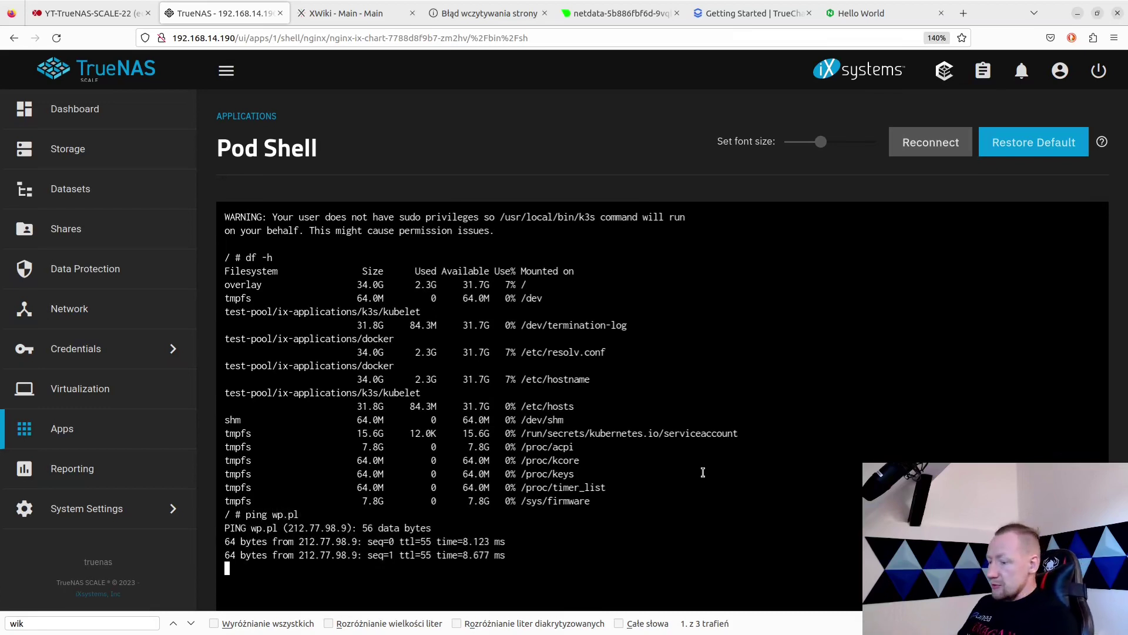
key("ctrl+c")
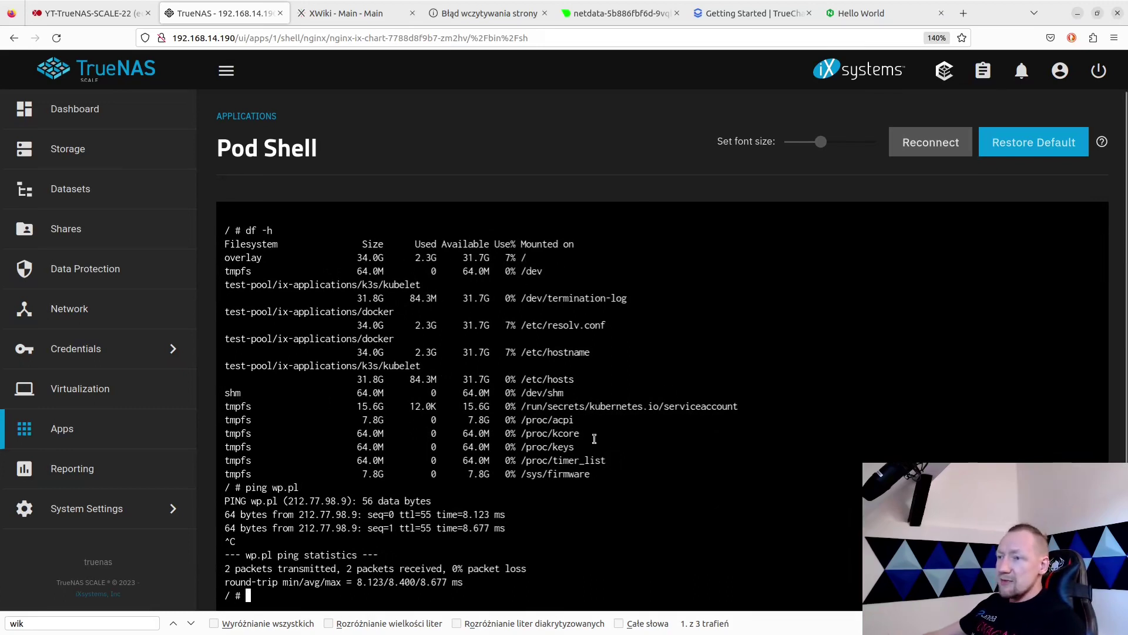
left_click_drag(594, 476, 224, 263)
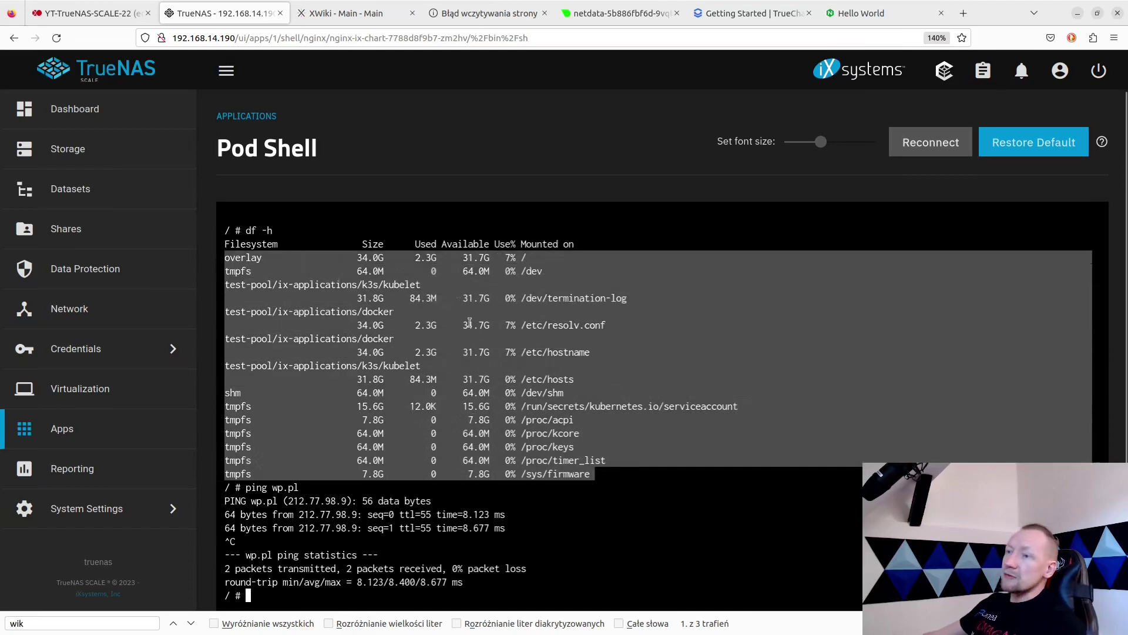
Step: Open the nginx pod's ix-chart logs with 500 tail lines and check them for requests made by refreshing the nginx web page
left_click(258, 121)
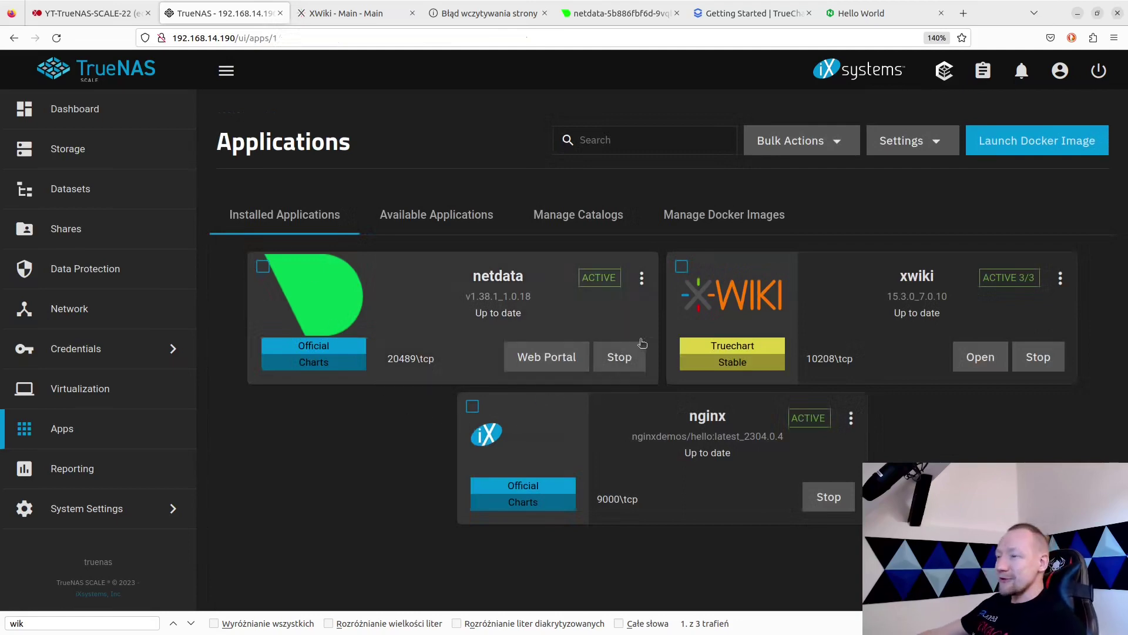
left_click(851, 418)
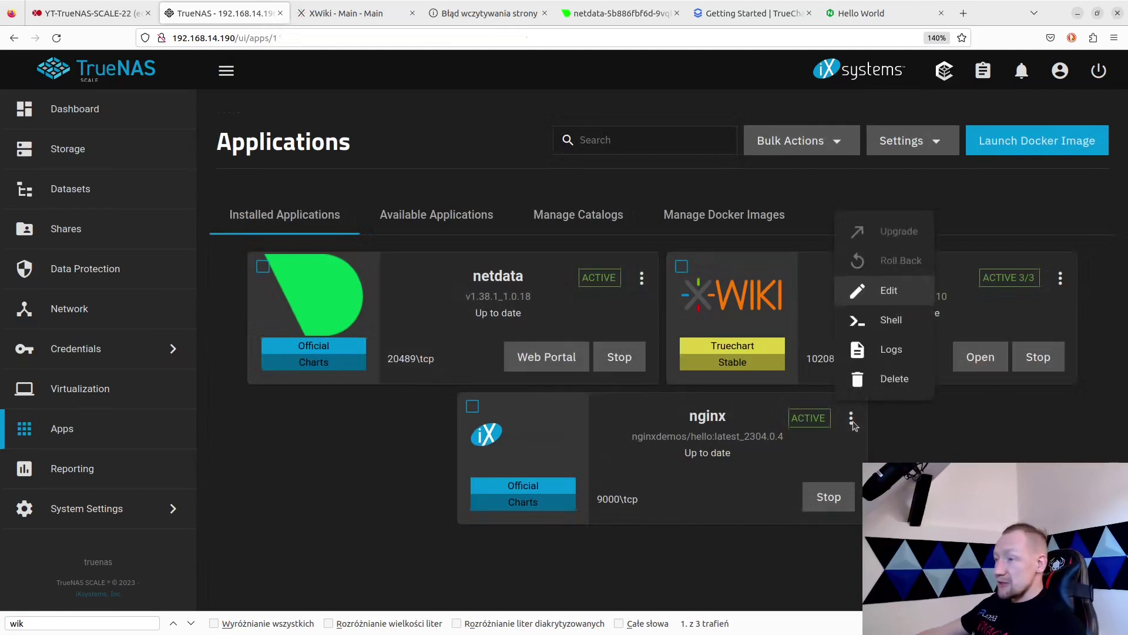
left_click(894, 351)
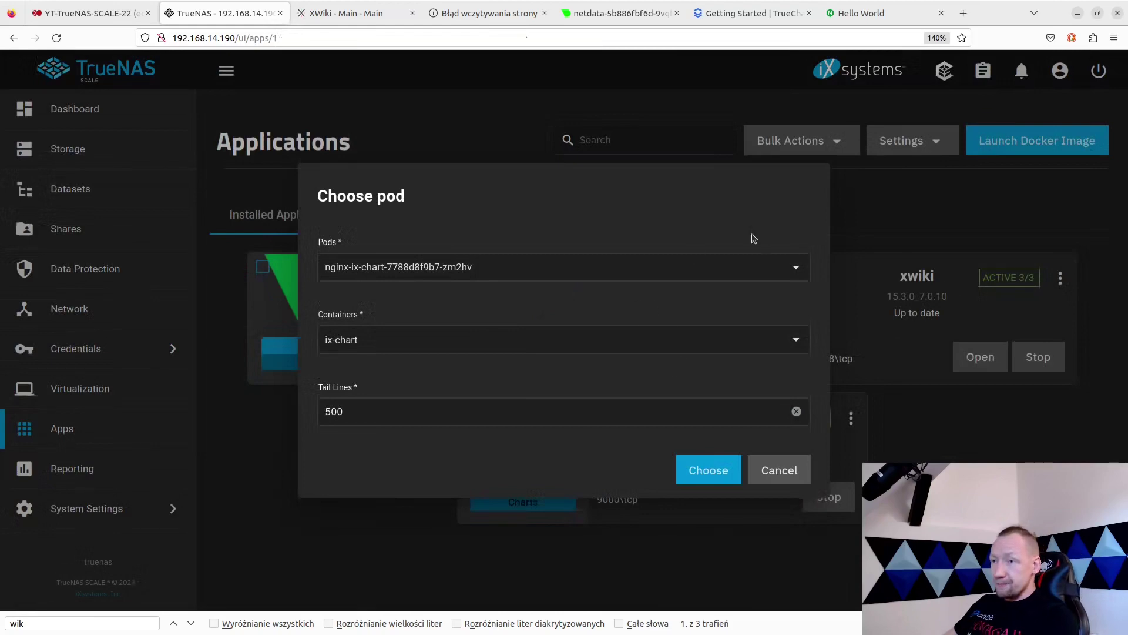
left_click(802, 270)
left_click(713, 473)
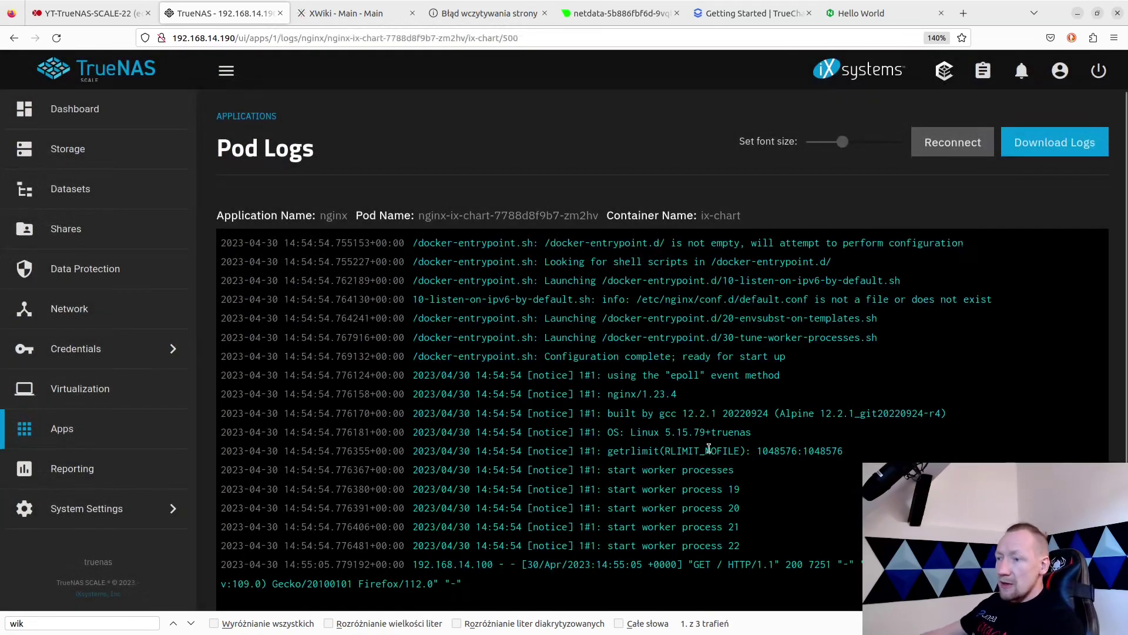
left_click(862, 13)
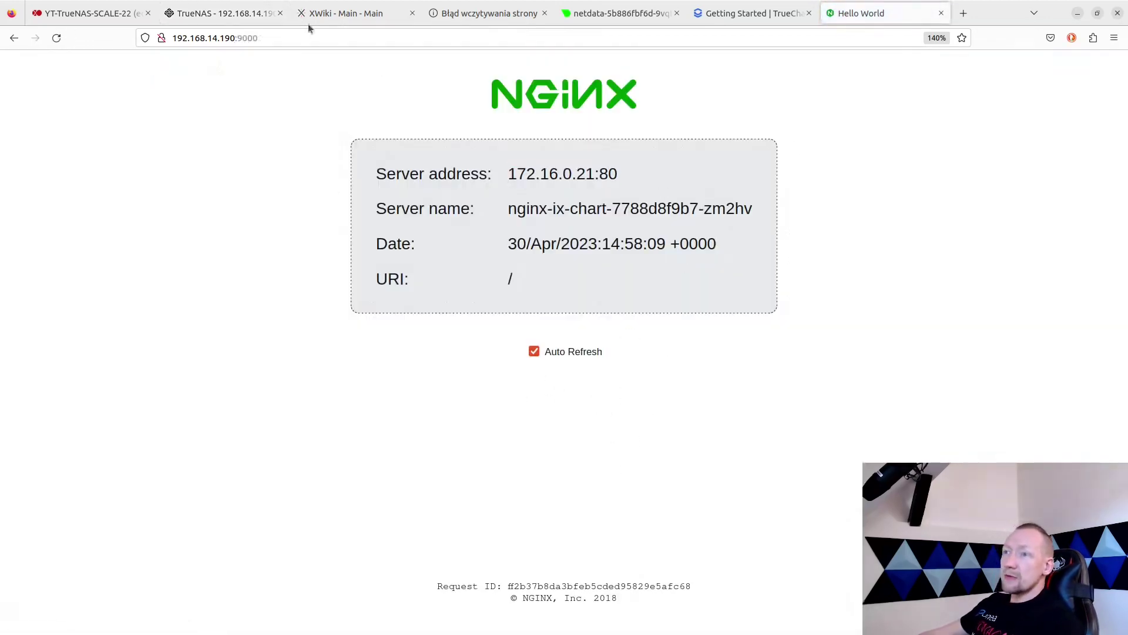
left_click(199, 18)
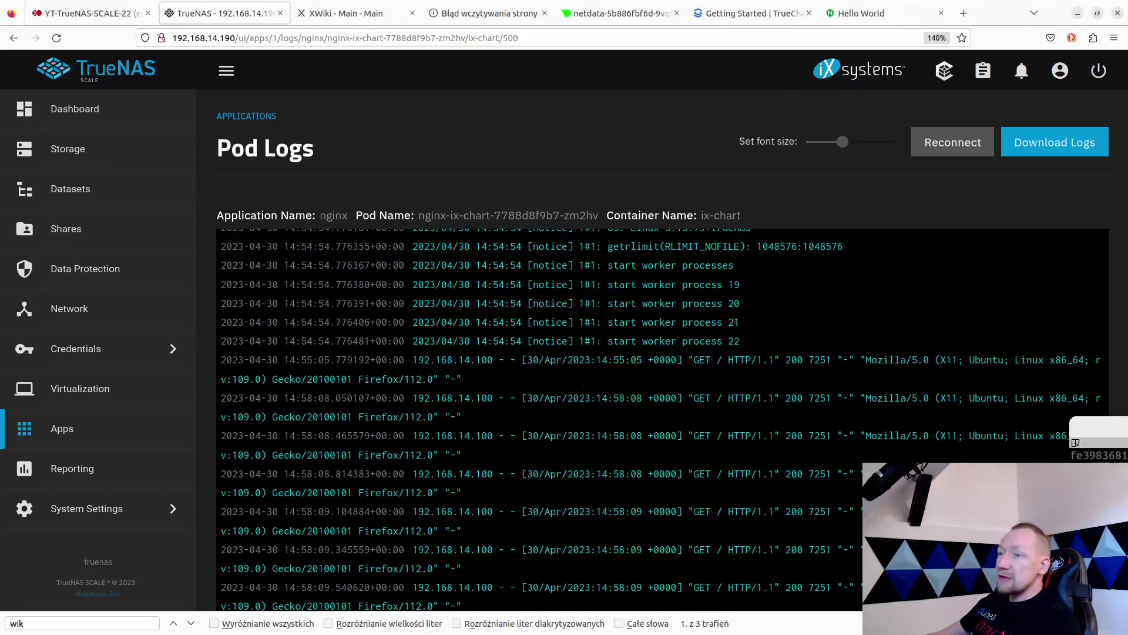
Step: Switch to the terminal connected to the TrueNAS server and list the running containers with docker ps
key("alt+Tab")
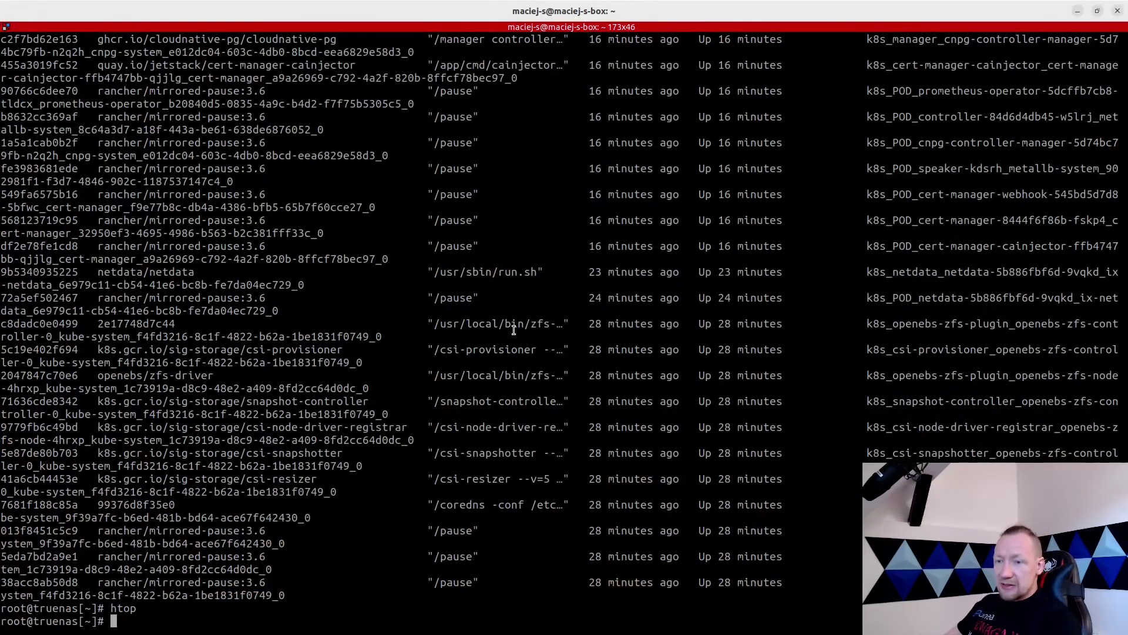
key("Return")
key("Up")
key("Up")
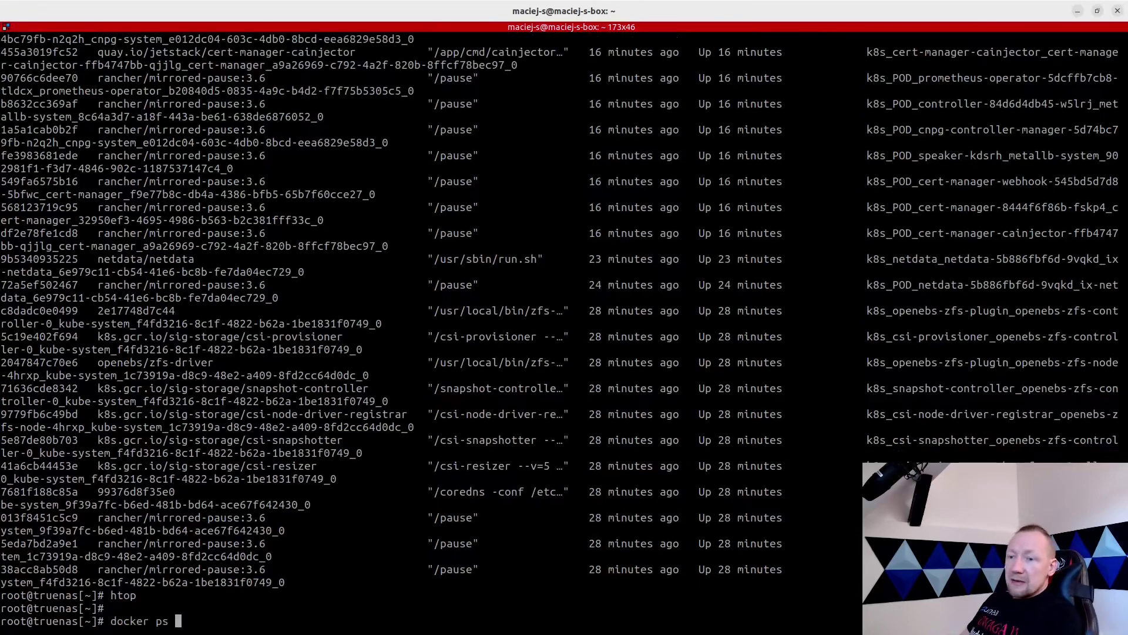
key("Return")
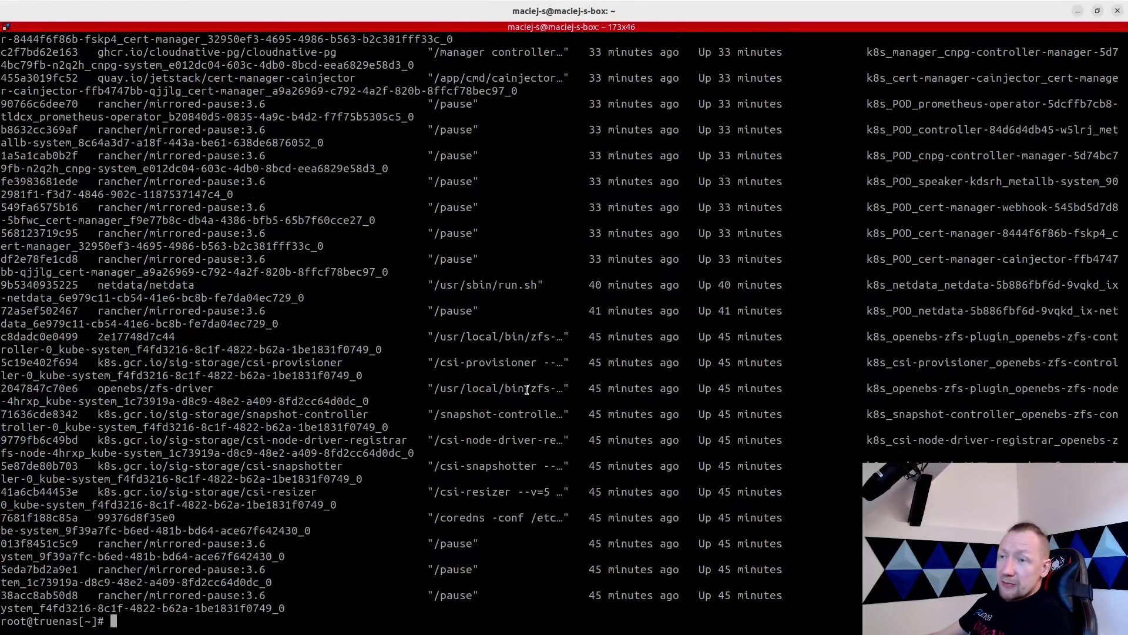
Step: Look back through the container listing and add empty prompt lines to set it apart from new output
scroll(527, 390, "up", 7)
key("Return")
key("Return")
key("Return")
key("Return")
key("Return")
key("Return")
key("Return")
key("Return")
key("Return")
key("Return")
key("Return")
key("Return")
key("Return")
key("Return")
key("Return")
key("Return")
key("Return")
key("Return")
key("Return")
key("Return")
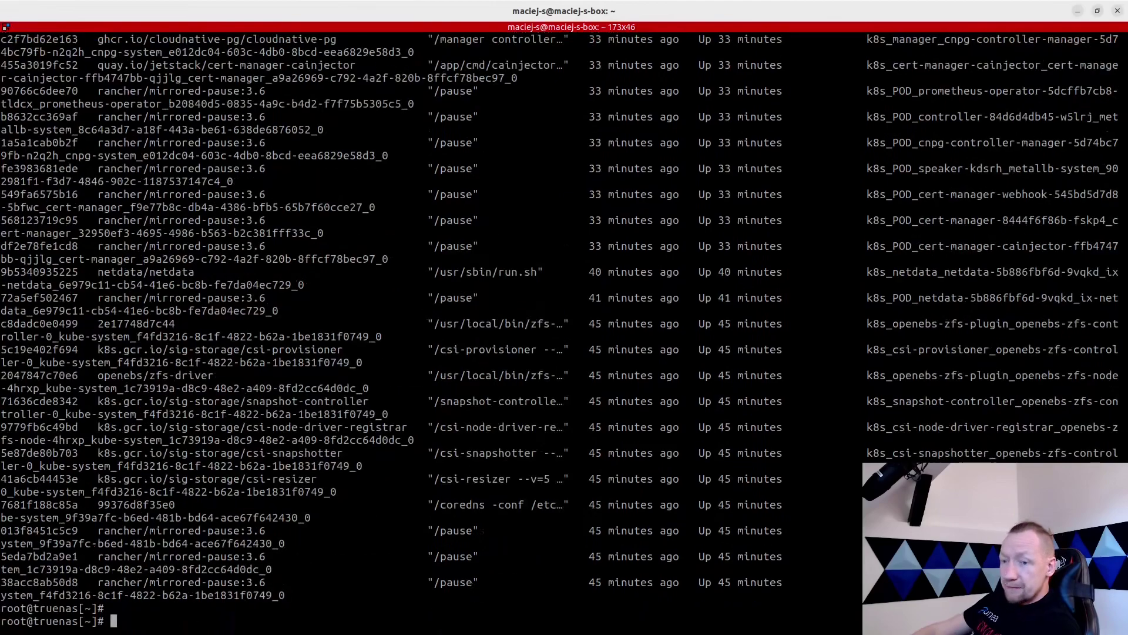
Step: Run docker ps again and reduce the terminal text size so more of each container row fits on a line
key("Up")
key("Up")
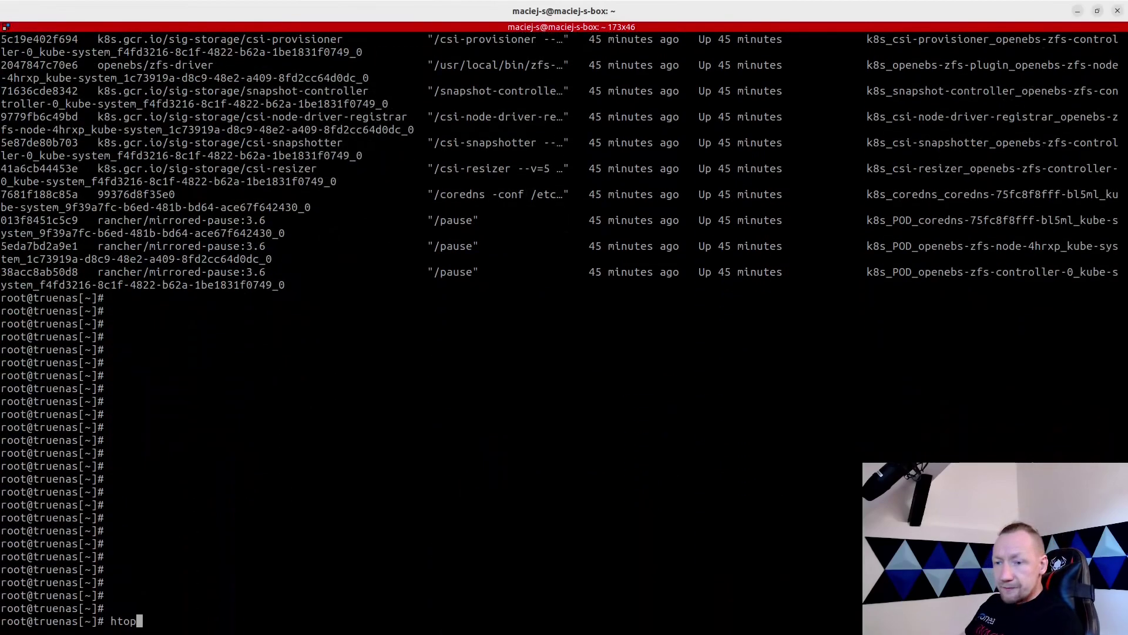
key("Up")
key("Return")
key("ctrl+plus")
key("ctrl+plus")
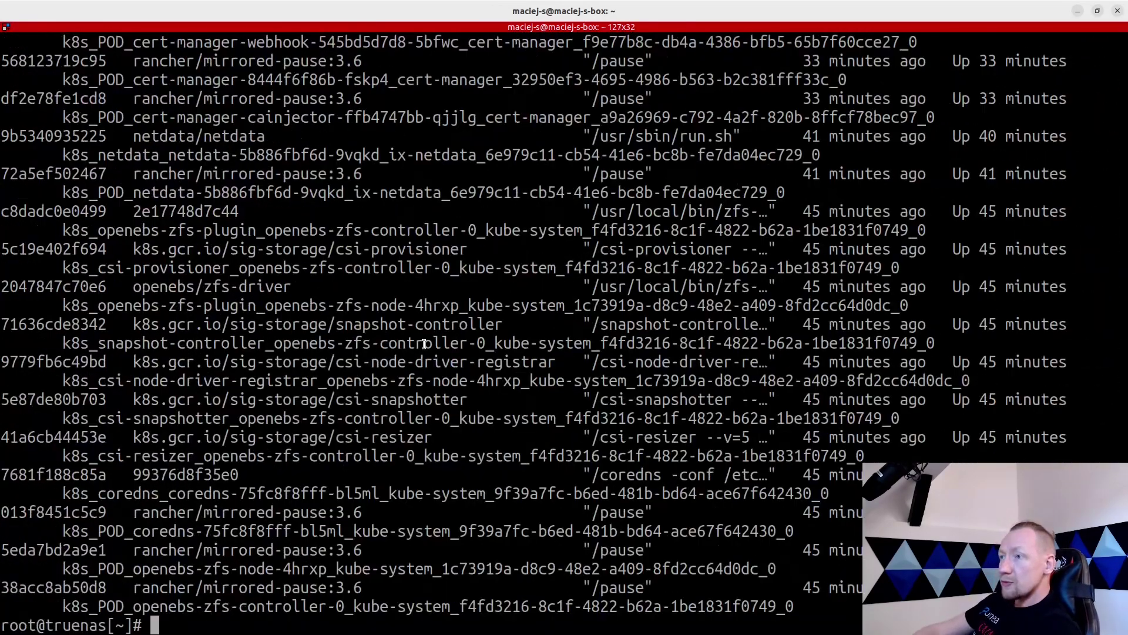
key("ctrl+minus")
key("ctrl+minus")
key("ctrl+minus")
key("ctrl+minus")
key("ctrl+plus")
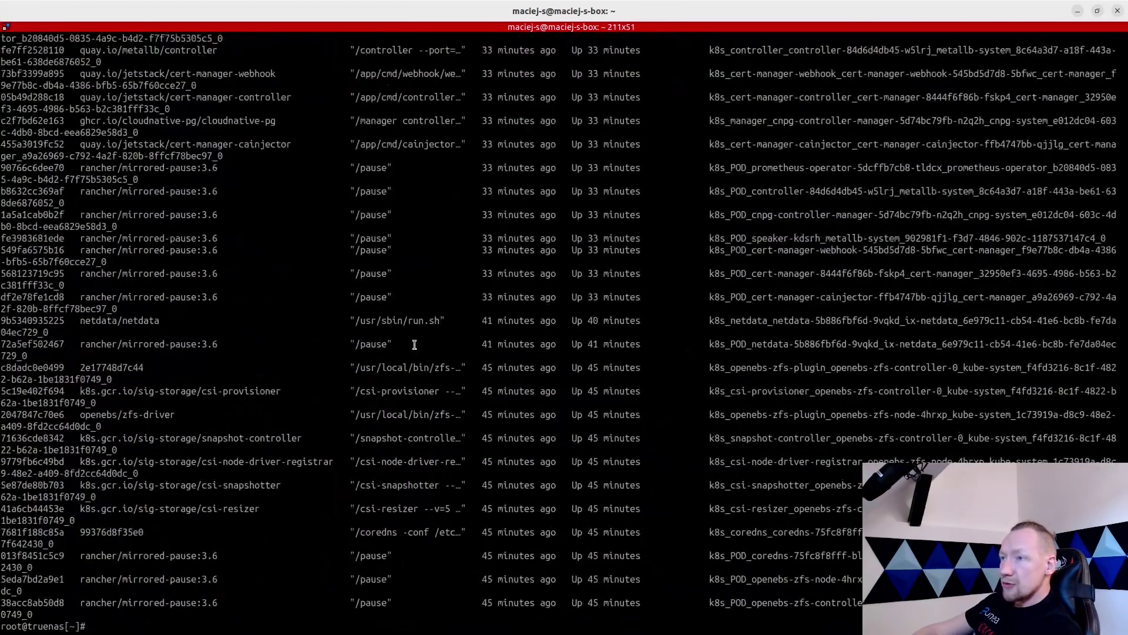
Step: Examine the container listing from start to end, highlighting the nginxdemos/hello image name and that container's creation time and status
scroll(415, 344, "up", 15)
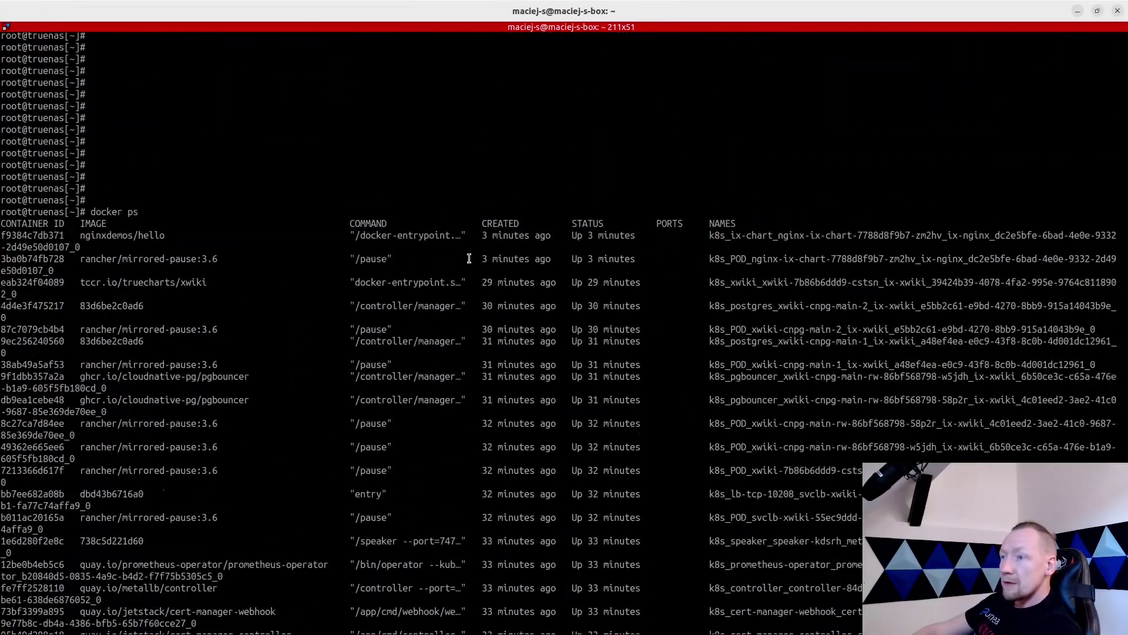
left_click_drag(640, 236, 483, 238)
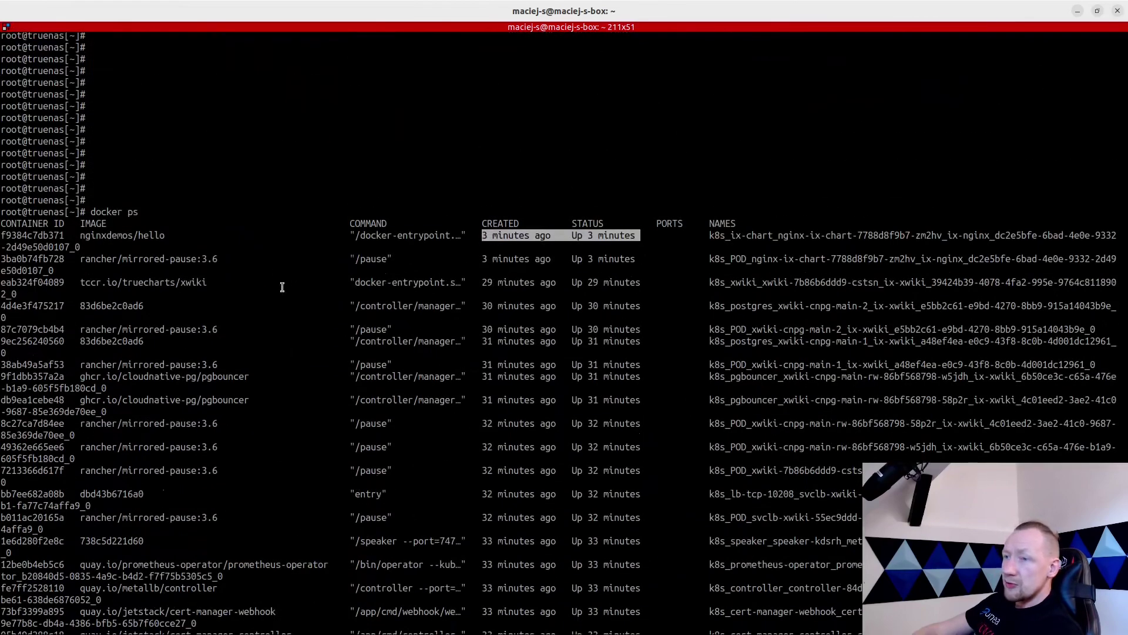
left_click_drag(165, 235, 79, 236)
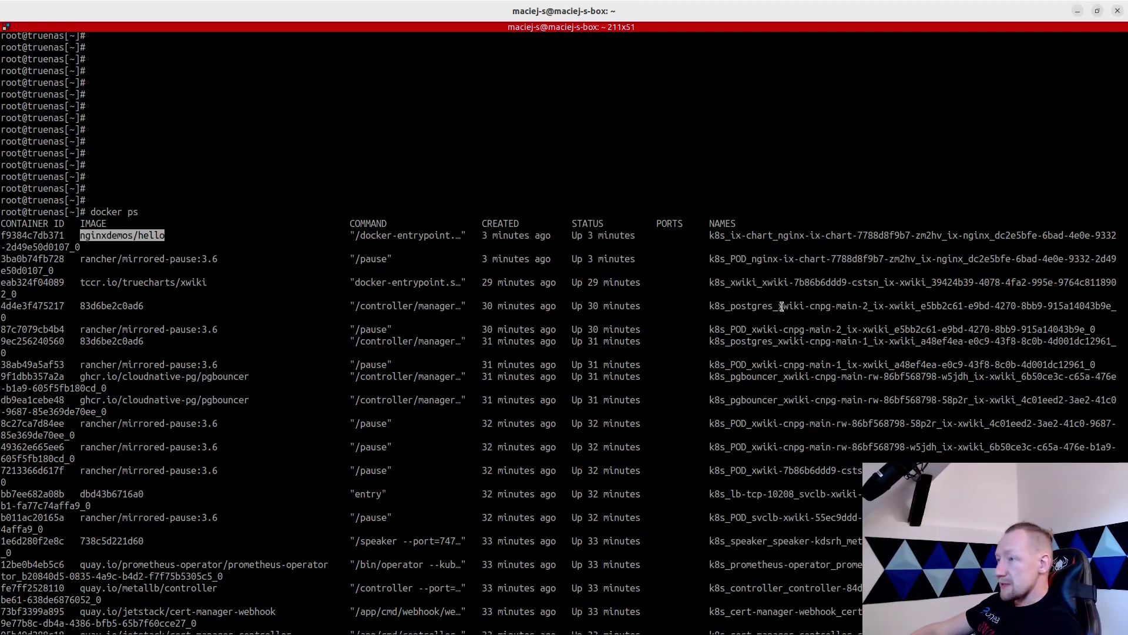
scroll(659, 371, "down", 10)
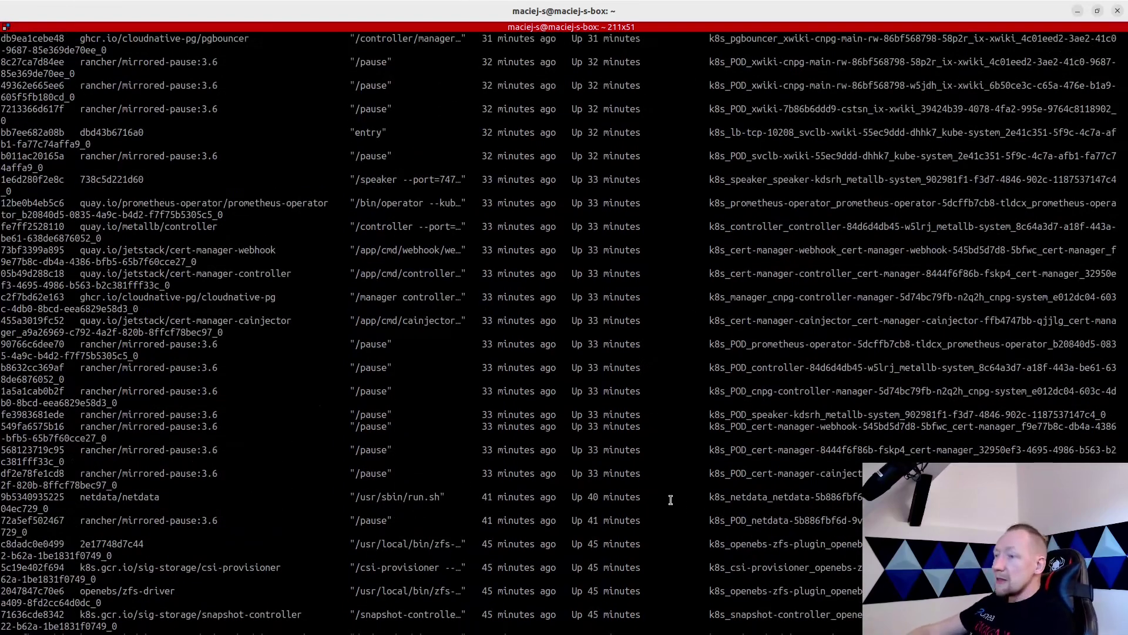
scroll(582, 538, "down", 4)
scroll(577, 541, "down", 1)
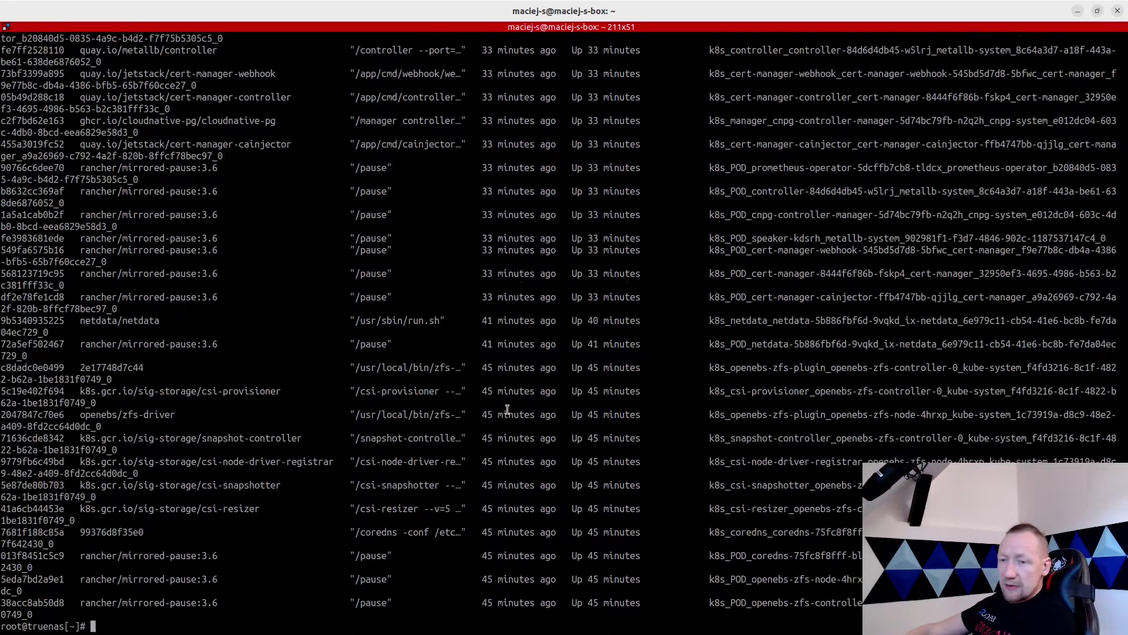
scroll(466, 486, "up", 20)
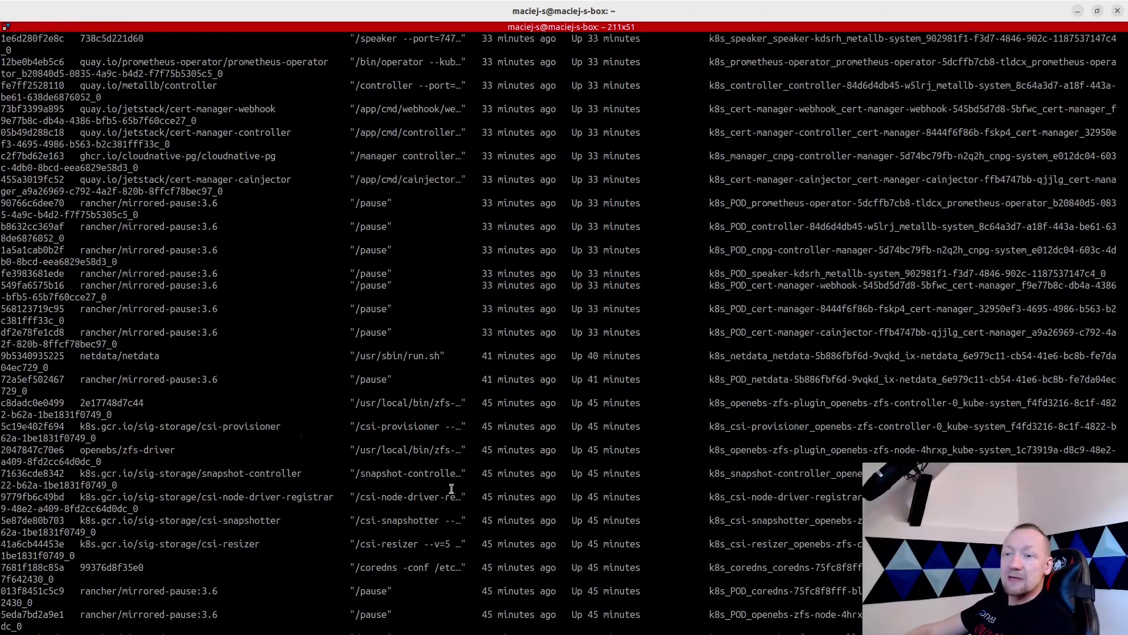
scroll(448, 455, "down", 10)
scroll(448, 455, "down", 20)
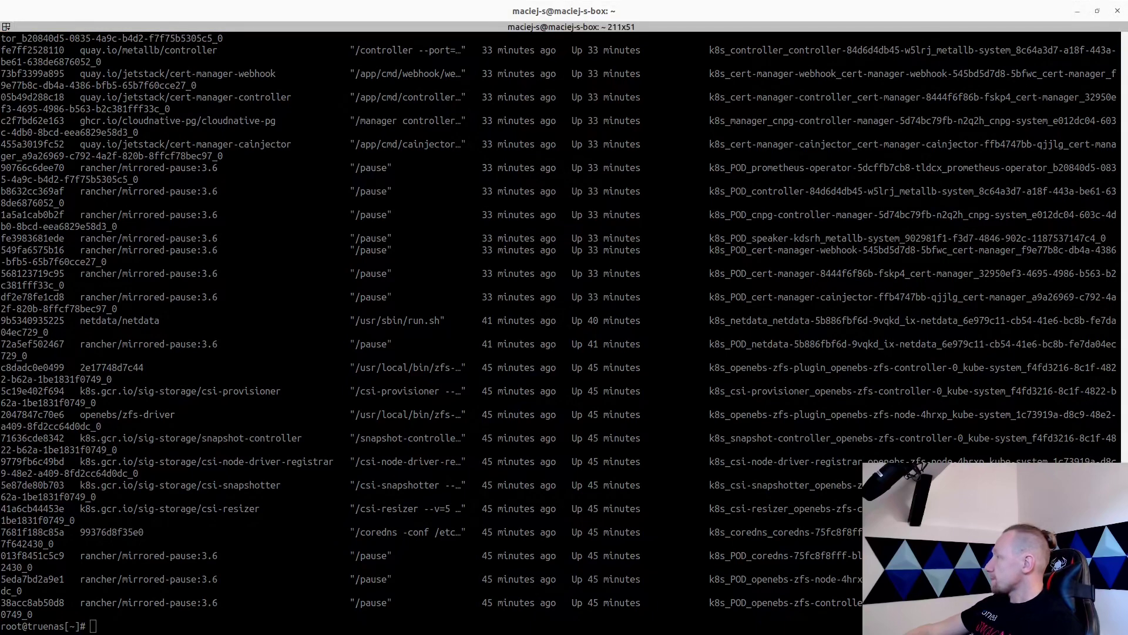
Step: List the pods of all namespaces with k3s kubectl get pods -A, and print /etc/rancher/k3s/config.yaml with cat
right_click(621, 380)
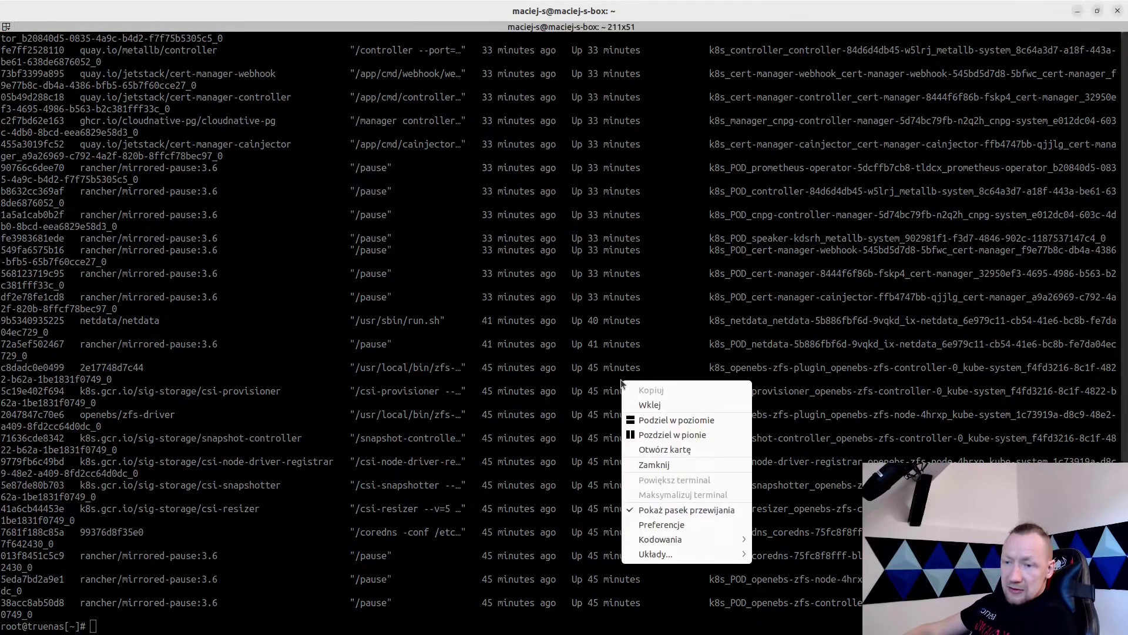
left_click(483, 435)
type("k3s kubectl get pods -A")
key("Return")
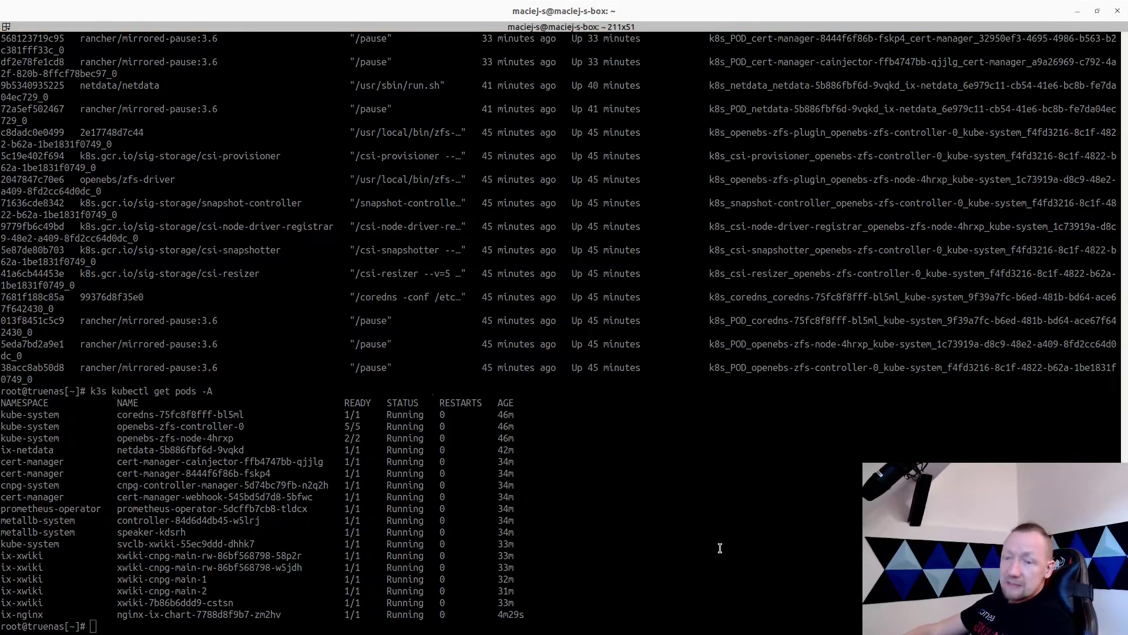
middle_click(647, 549)
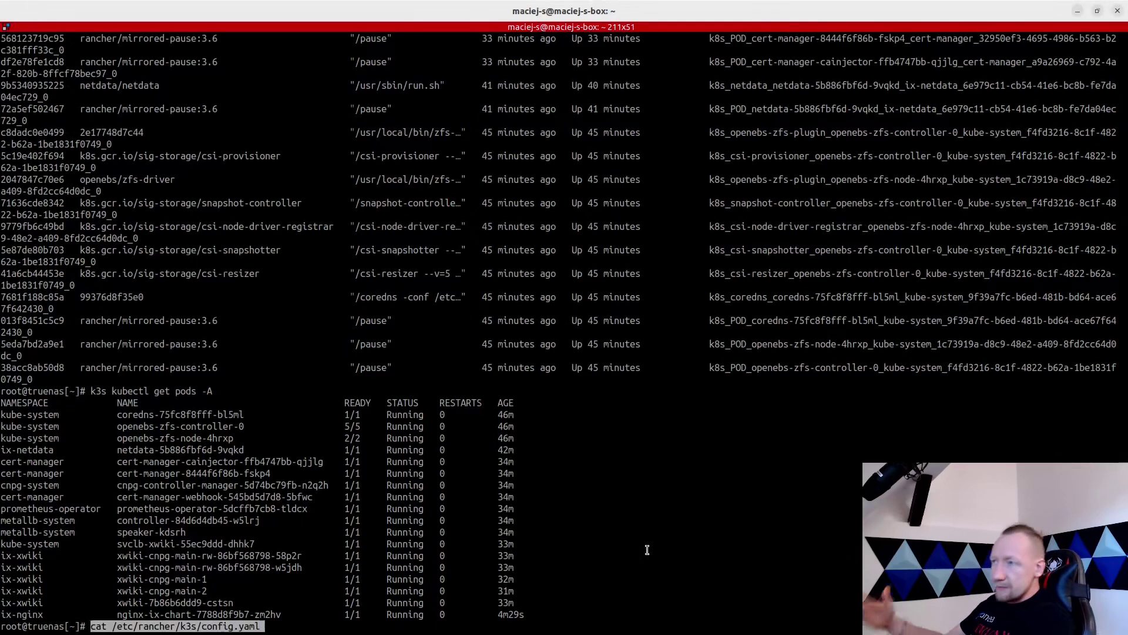
key("Return")
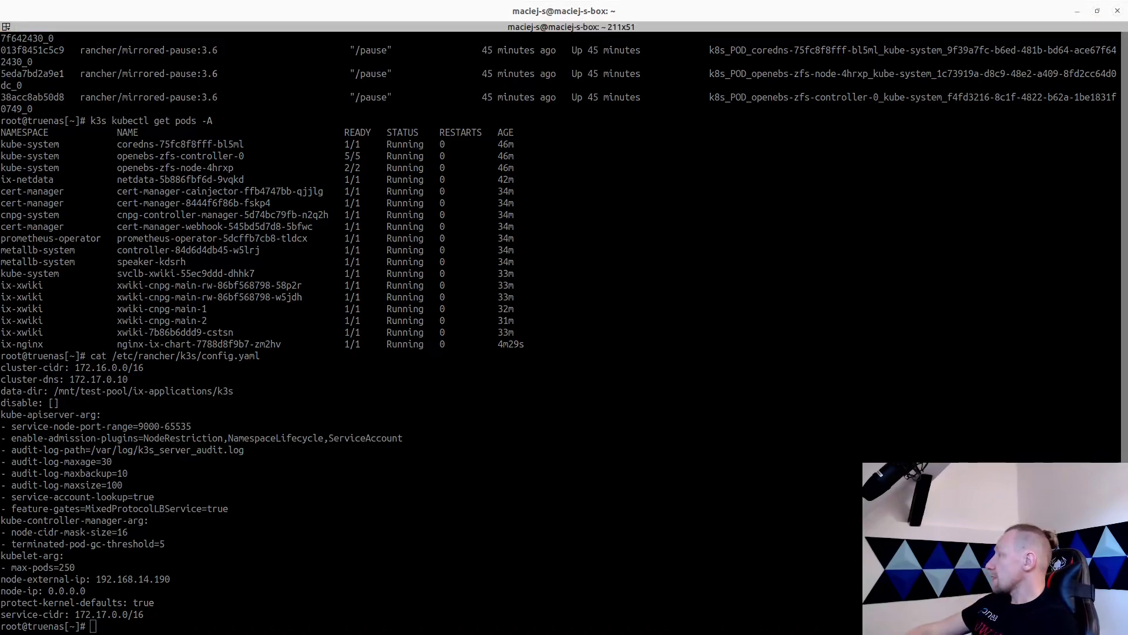
Step: List the cluster nodes with k3s kubectl get nodes and enlarge the terminal text to read the output
left_click(947, 429)
type("k3s kubectl get nodes")
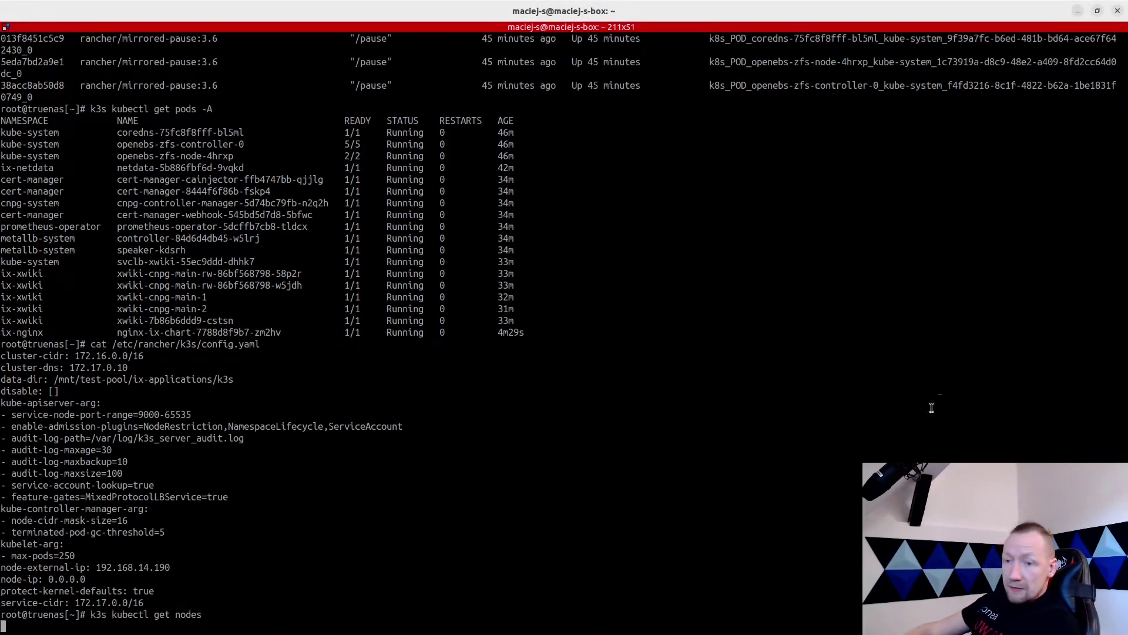
key("Return")
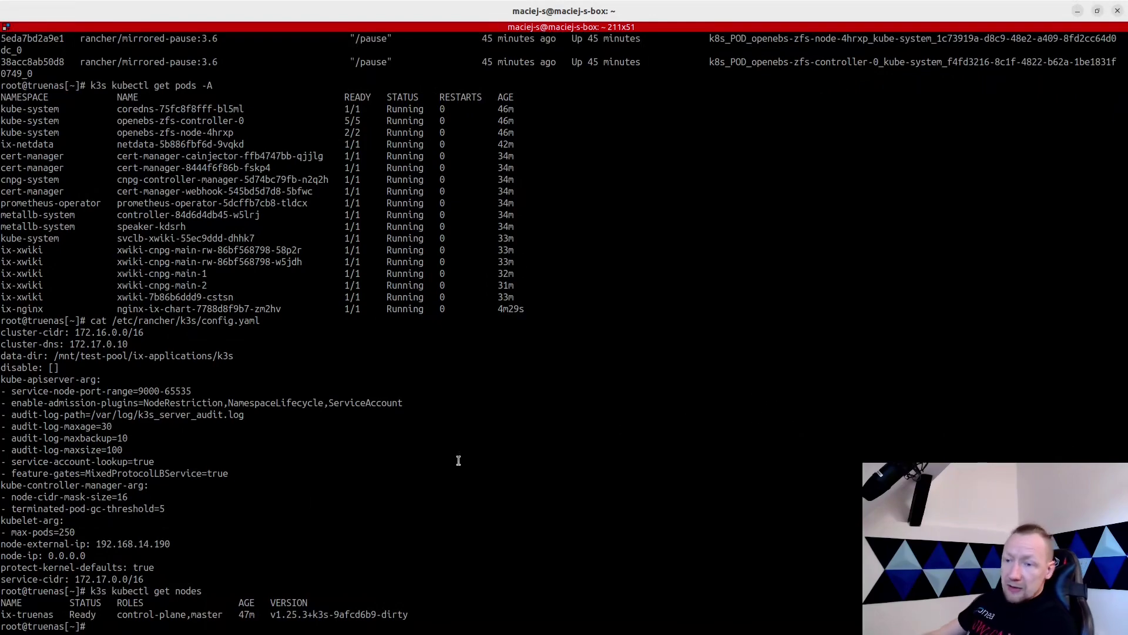
key("ctrl+plus")
key("ctrl+plus")
key("ctrl+plus")
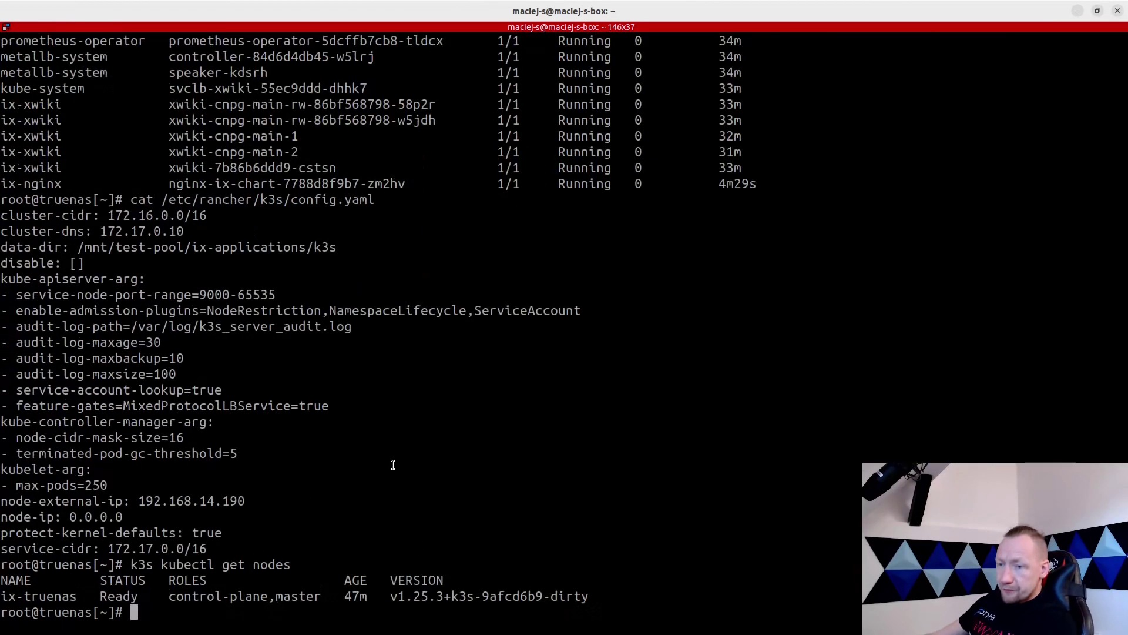